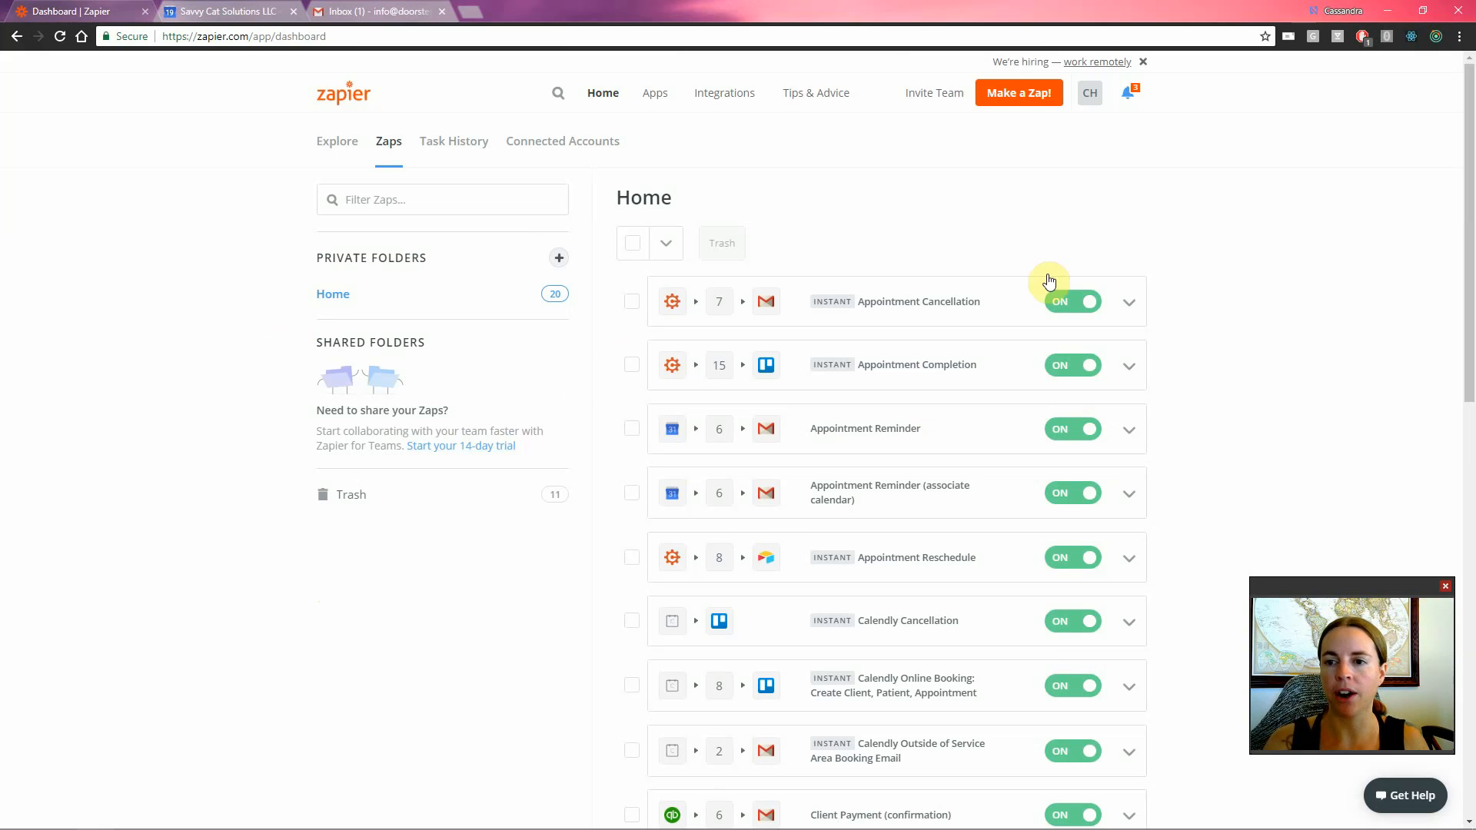
Create a new zap with Email by Zapier as the trigger app and New Inbound Email as its trigger.
click(982, 102)
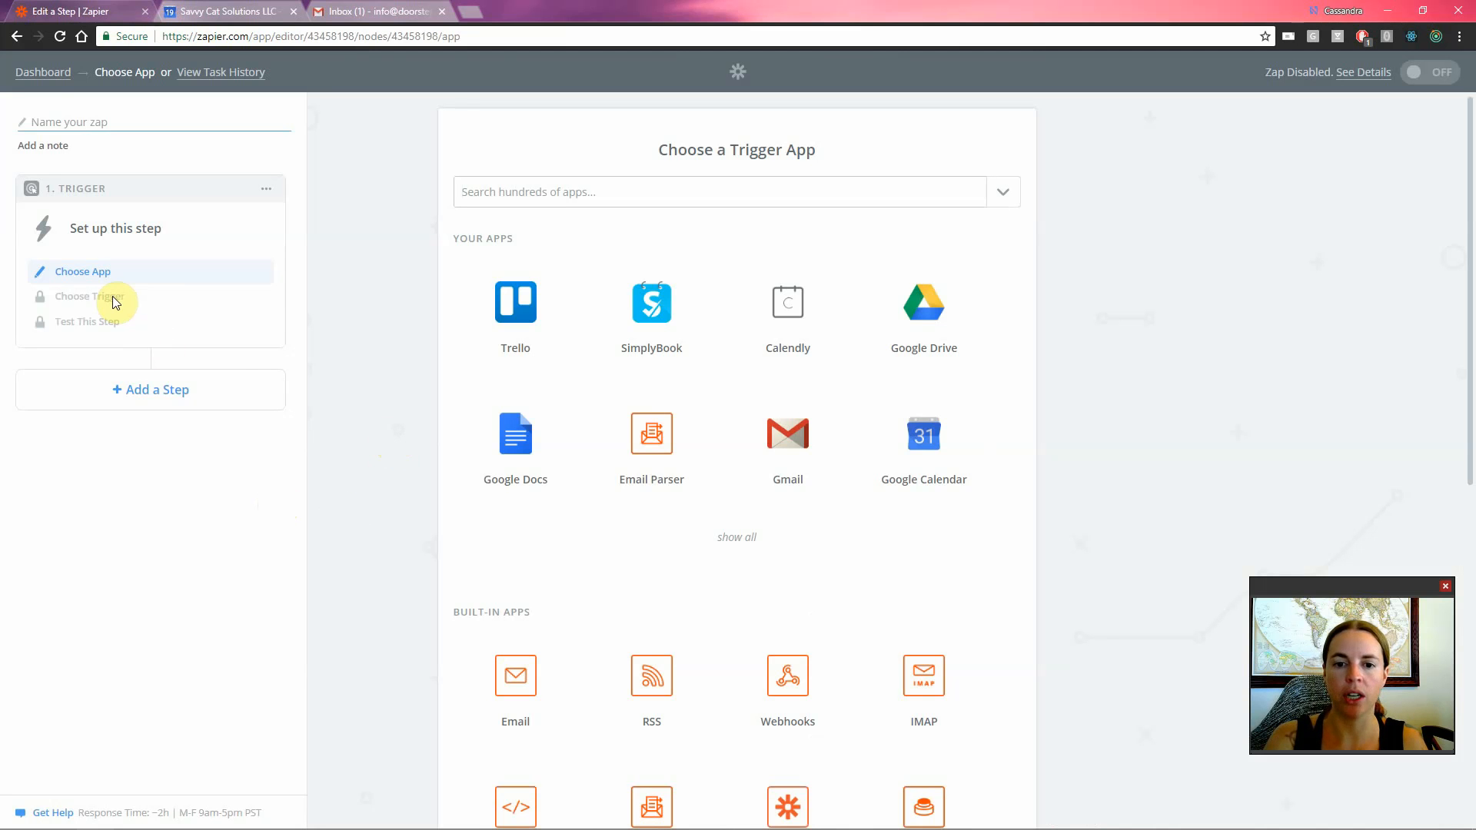
click(574, 191)
text(e)
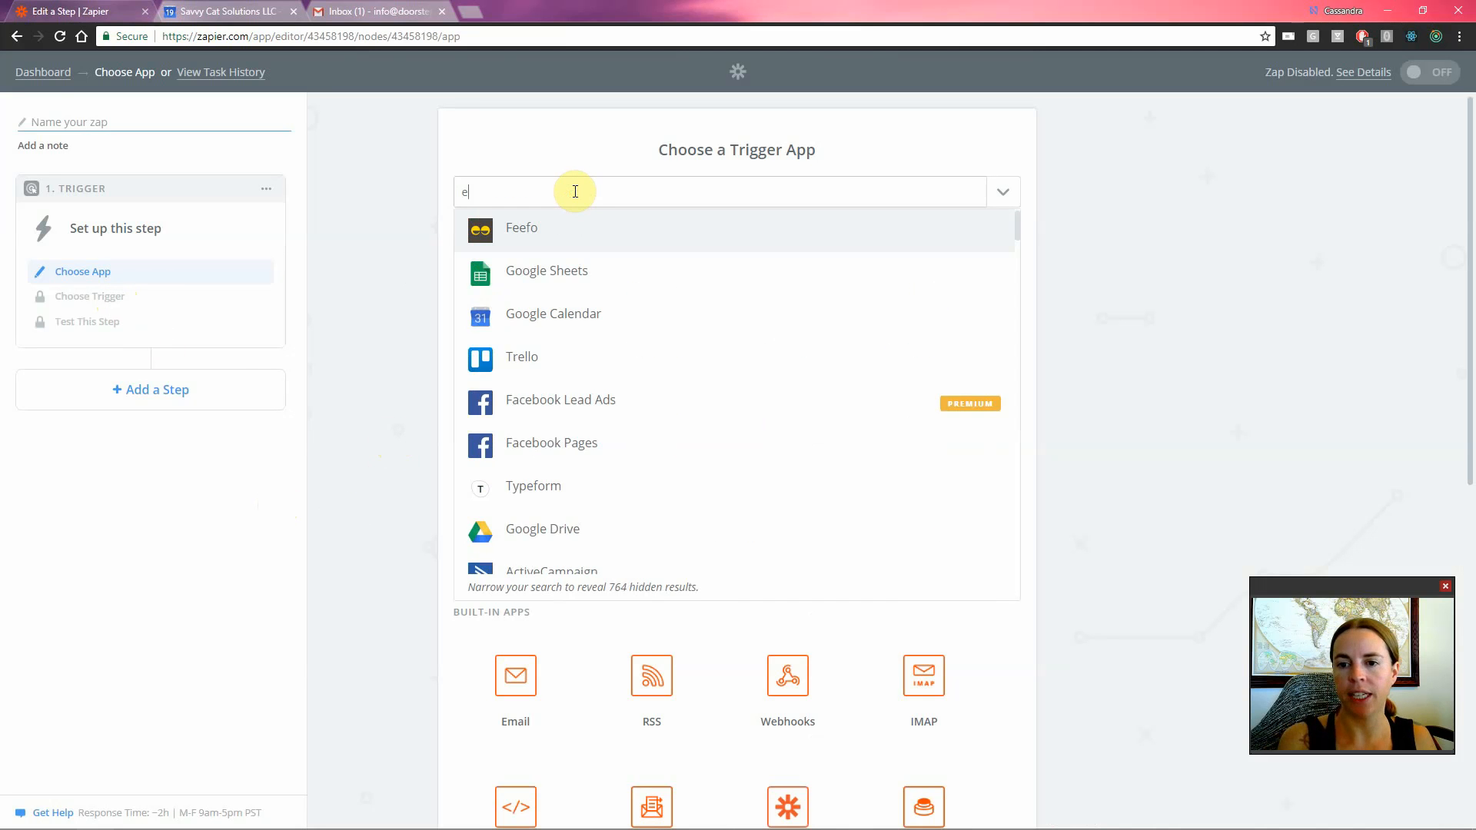
text(mail)
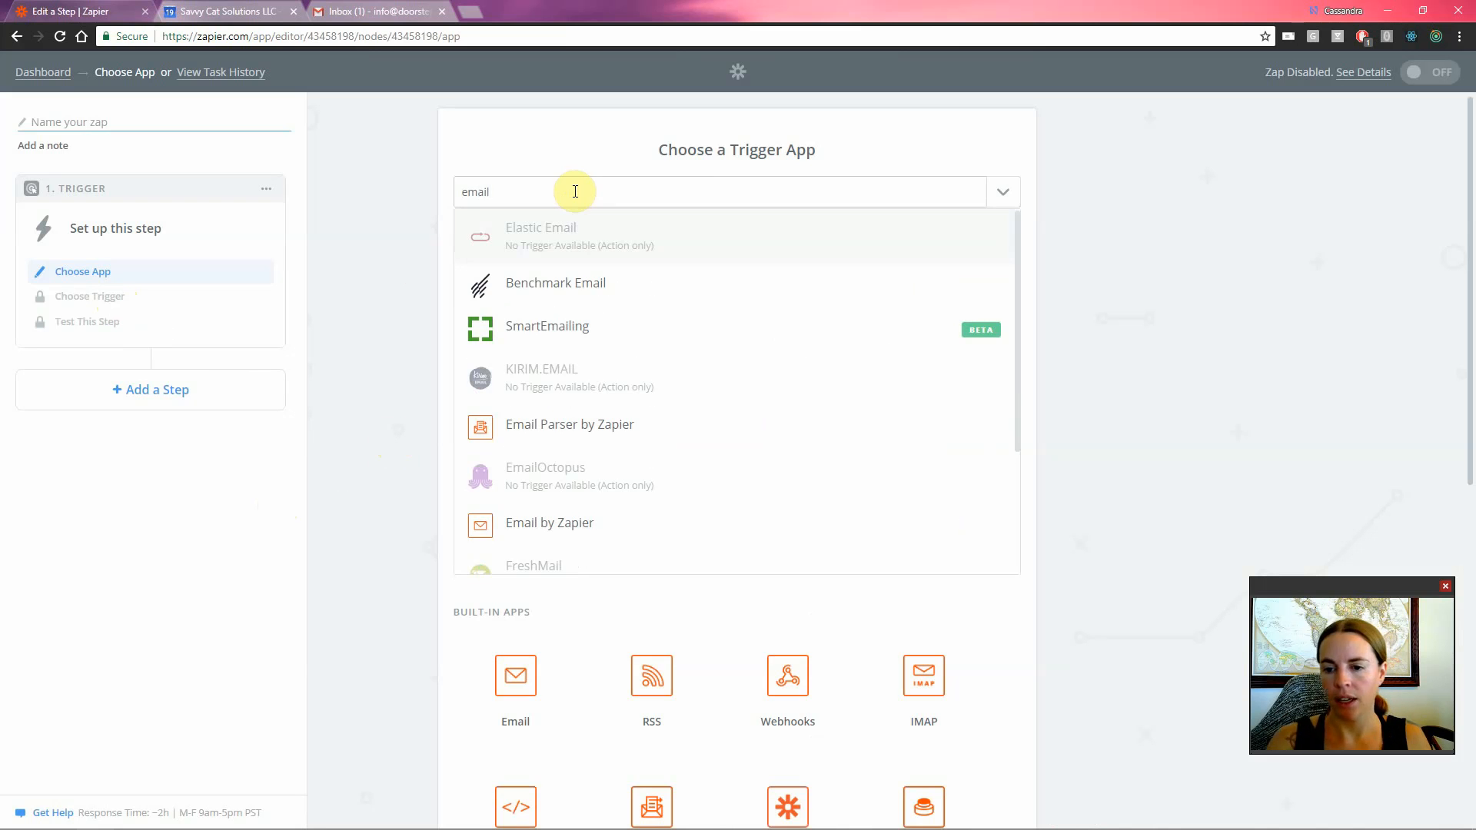
click(543, 523)
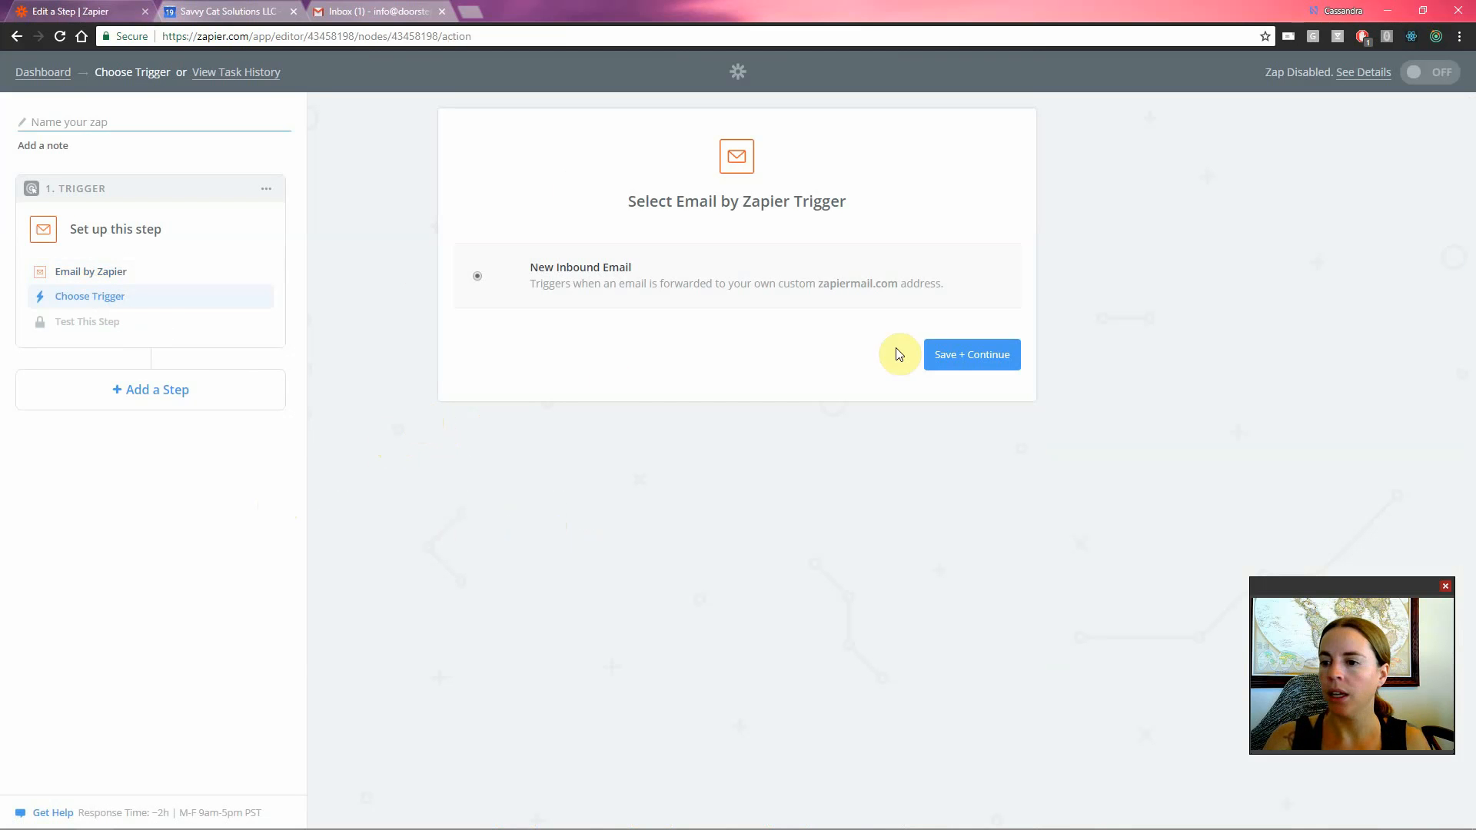
click(944, 354)
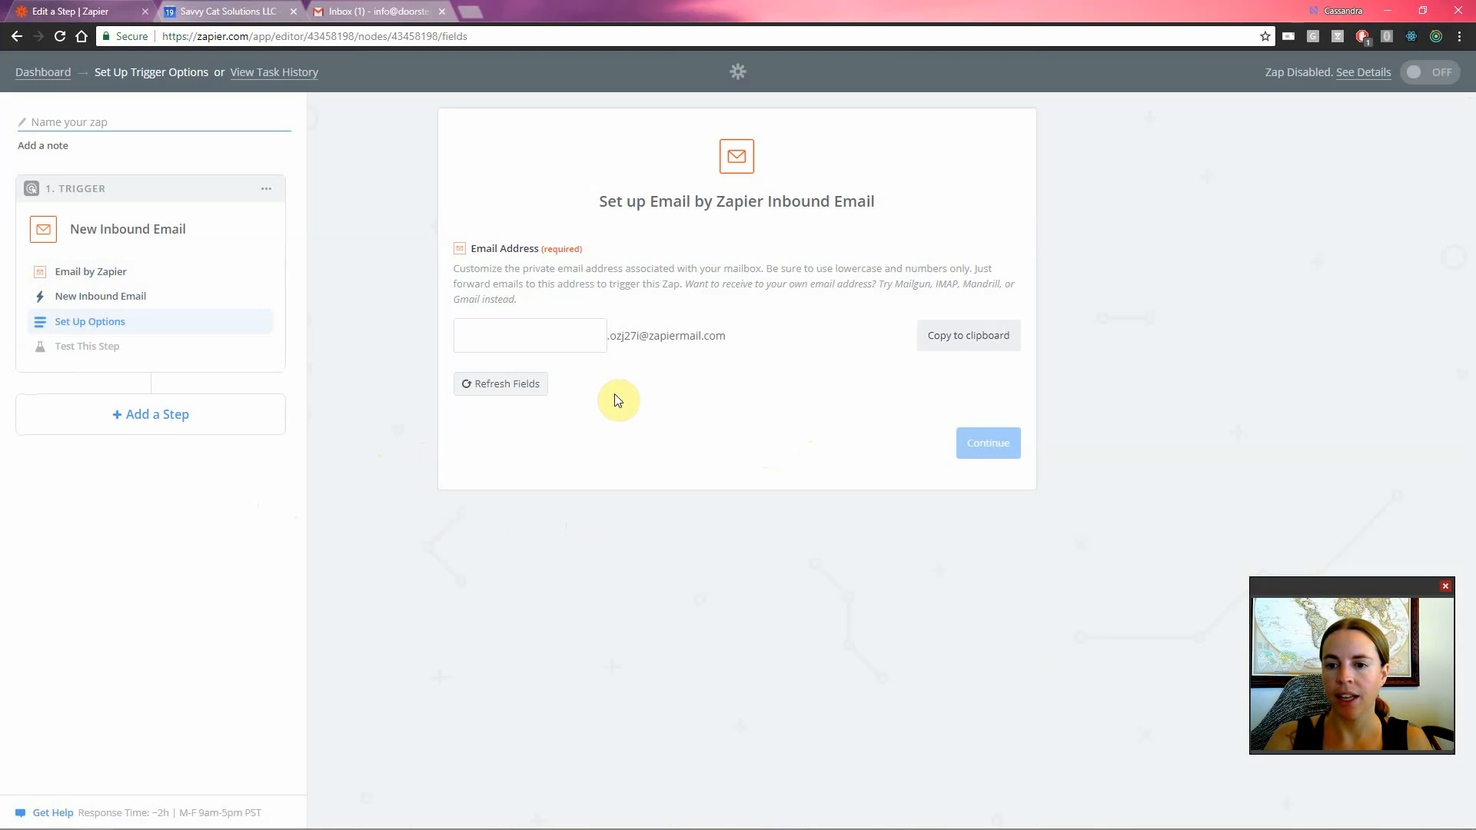
Set the custom part of the trigger's inbound email address to testzap and copy the full address.
click(576, 329)
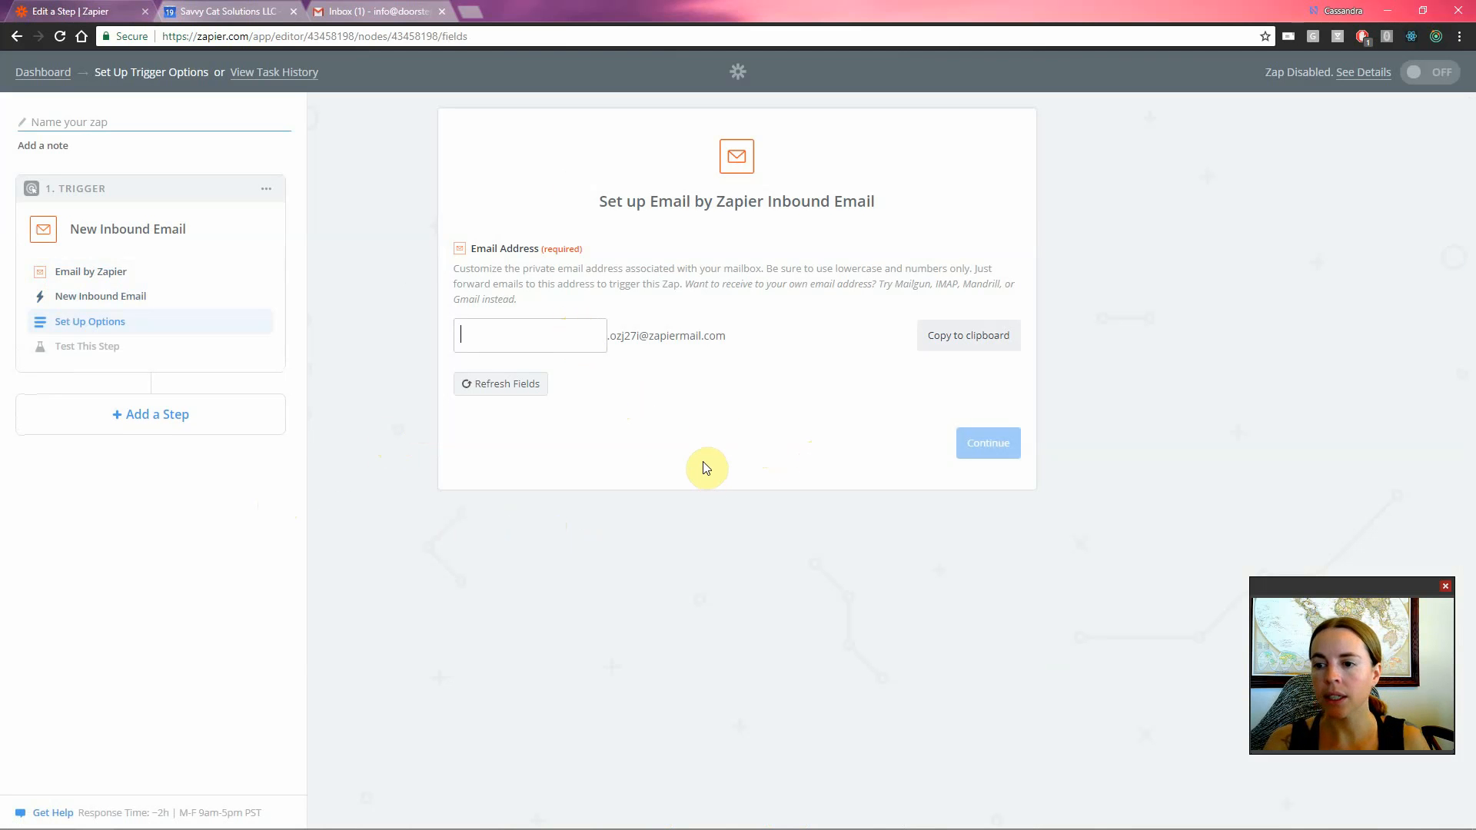
text(test)
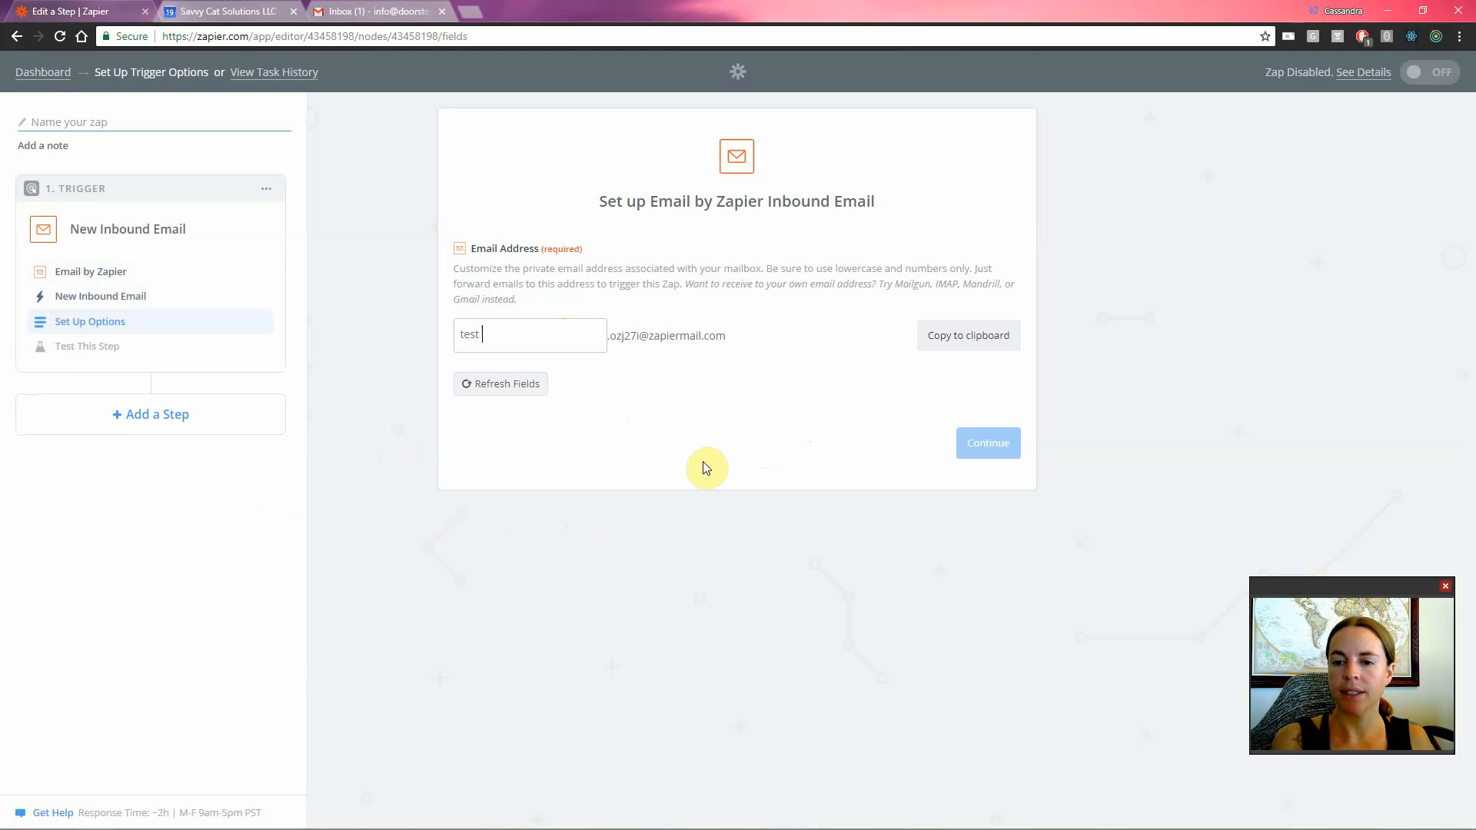
text(zap)
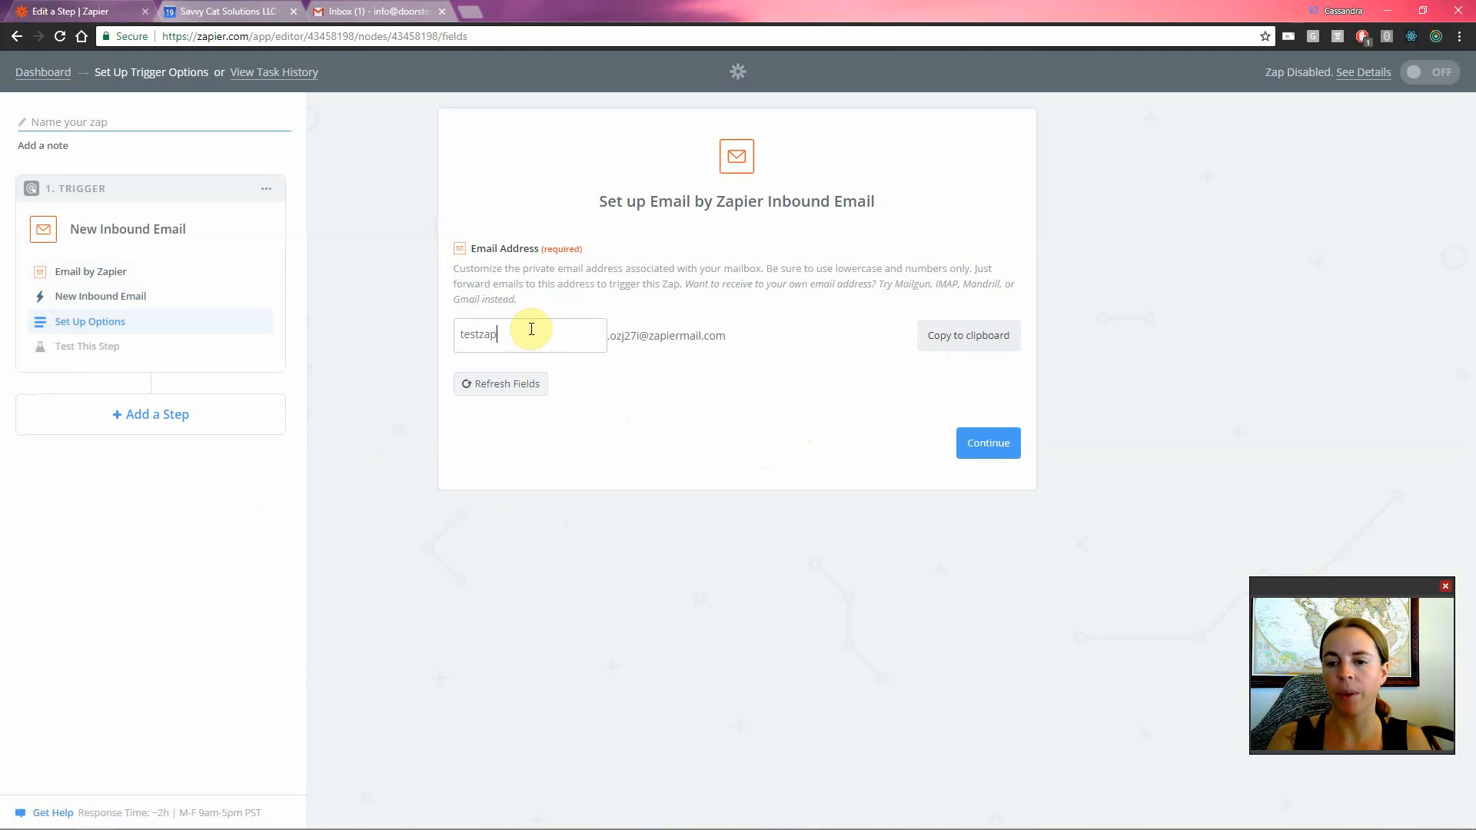
mouse_move(523, 330)
mouse_down()
mouse_move(467, 327)
mouse_move(517, 326)
mouse_up()
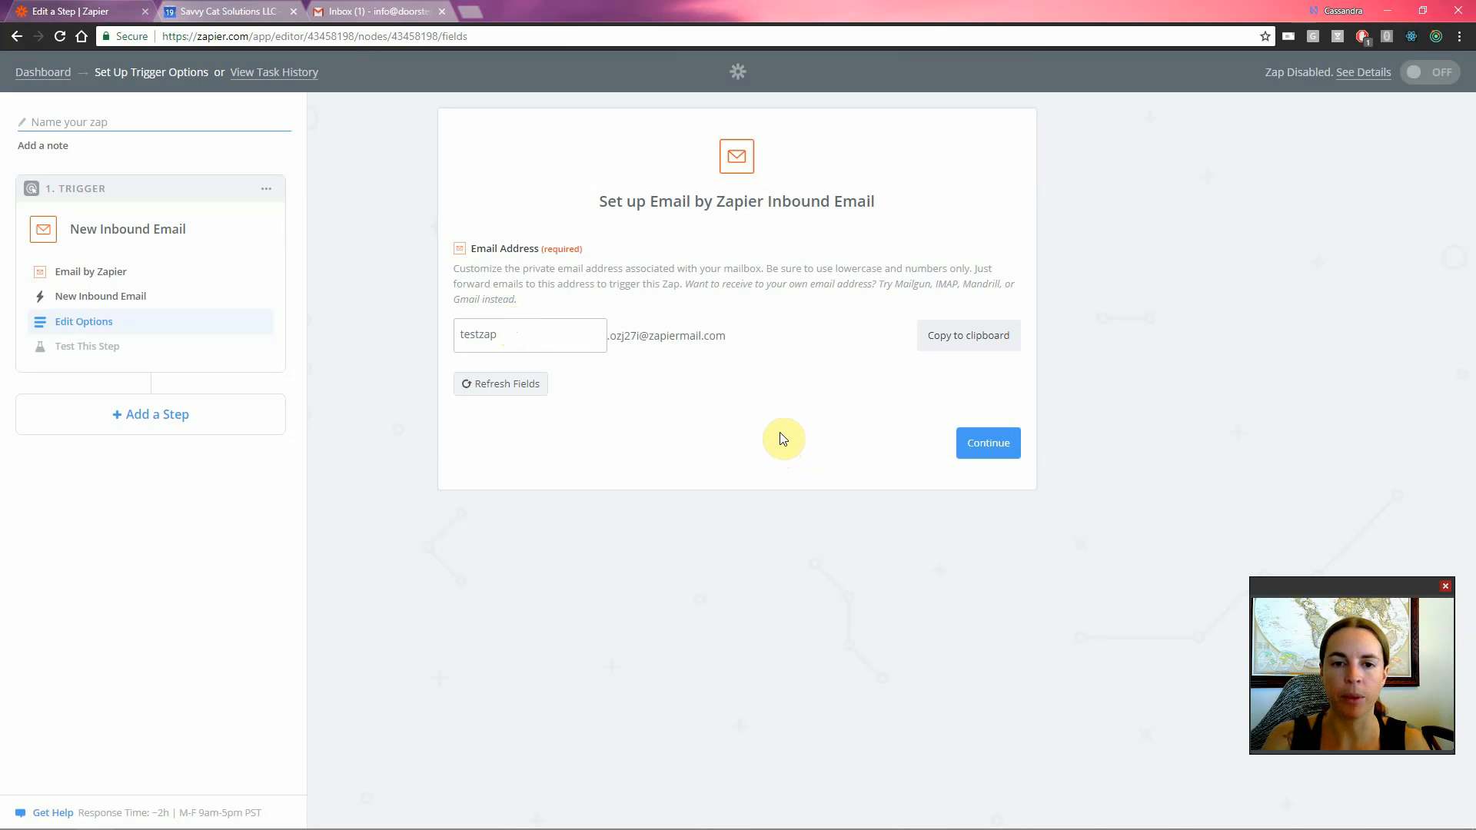
click(970, 343)
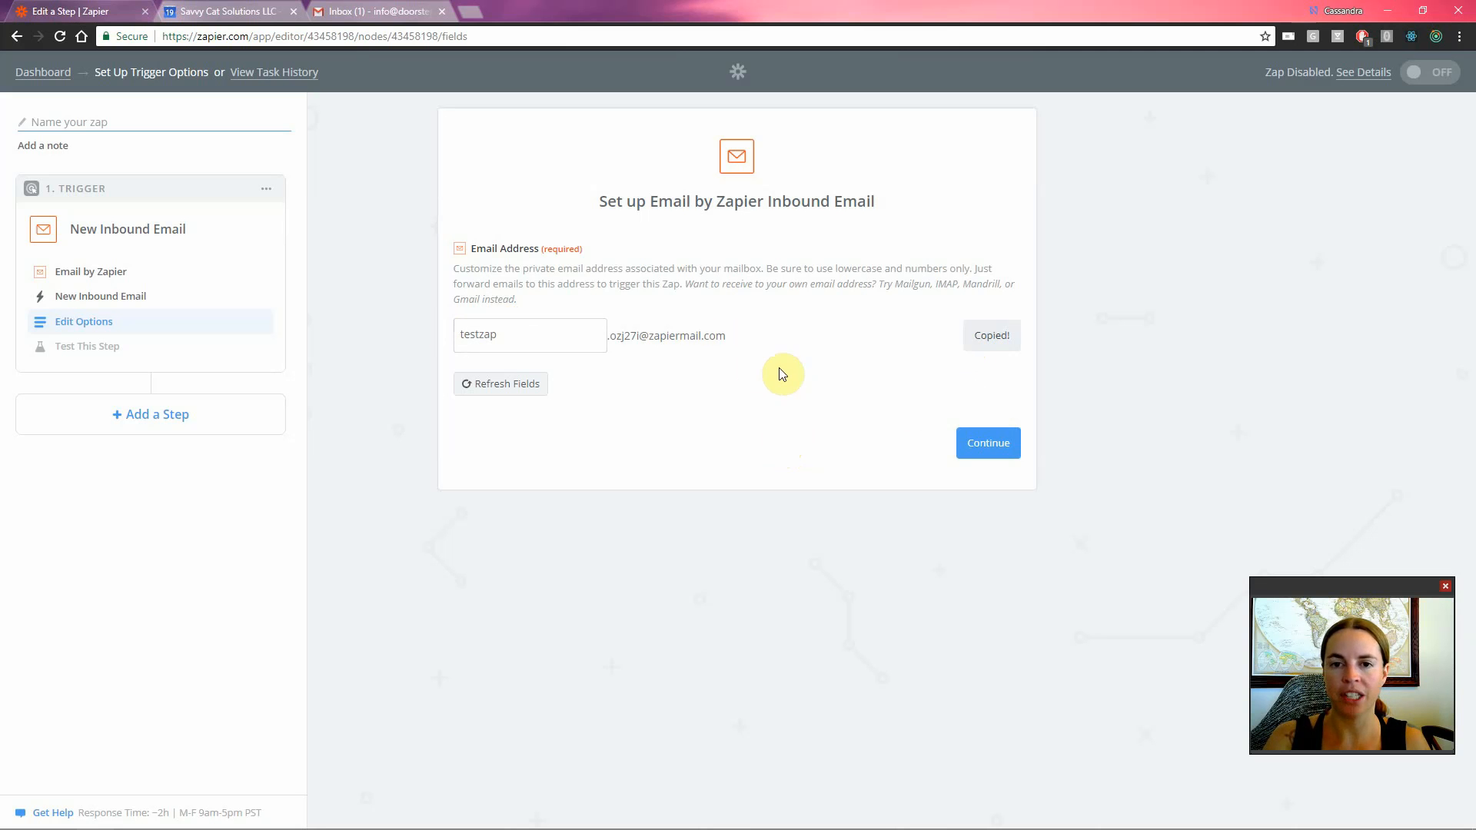
Switch to Gmail and address the new message to the copied inbound address, with the subject "Test email".
click(379, 16)
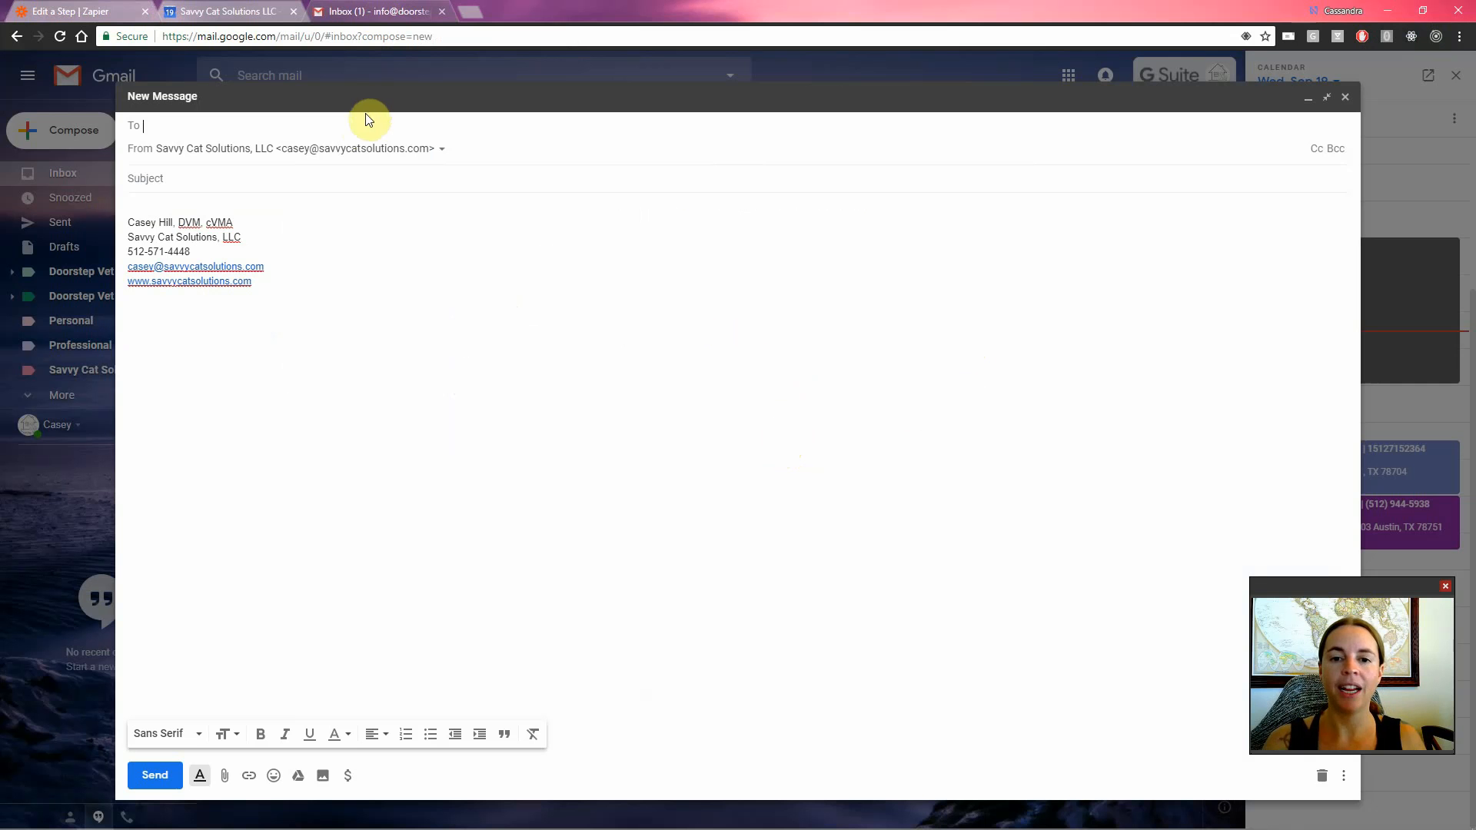
key(ctrl+v)
click(468, 280)
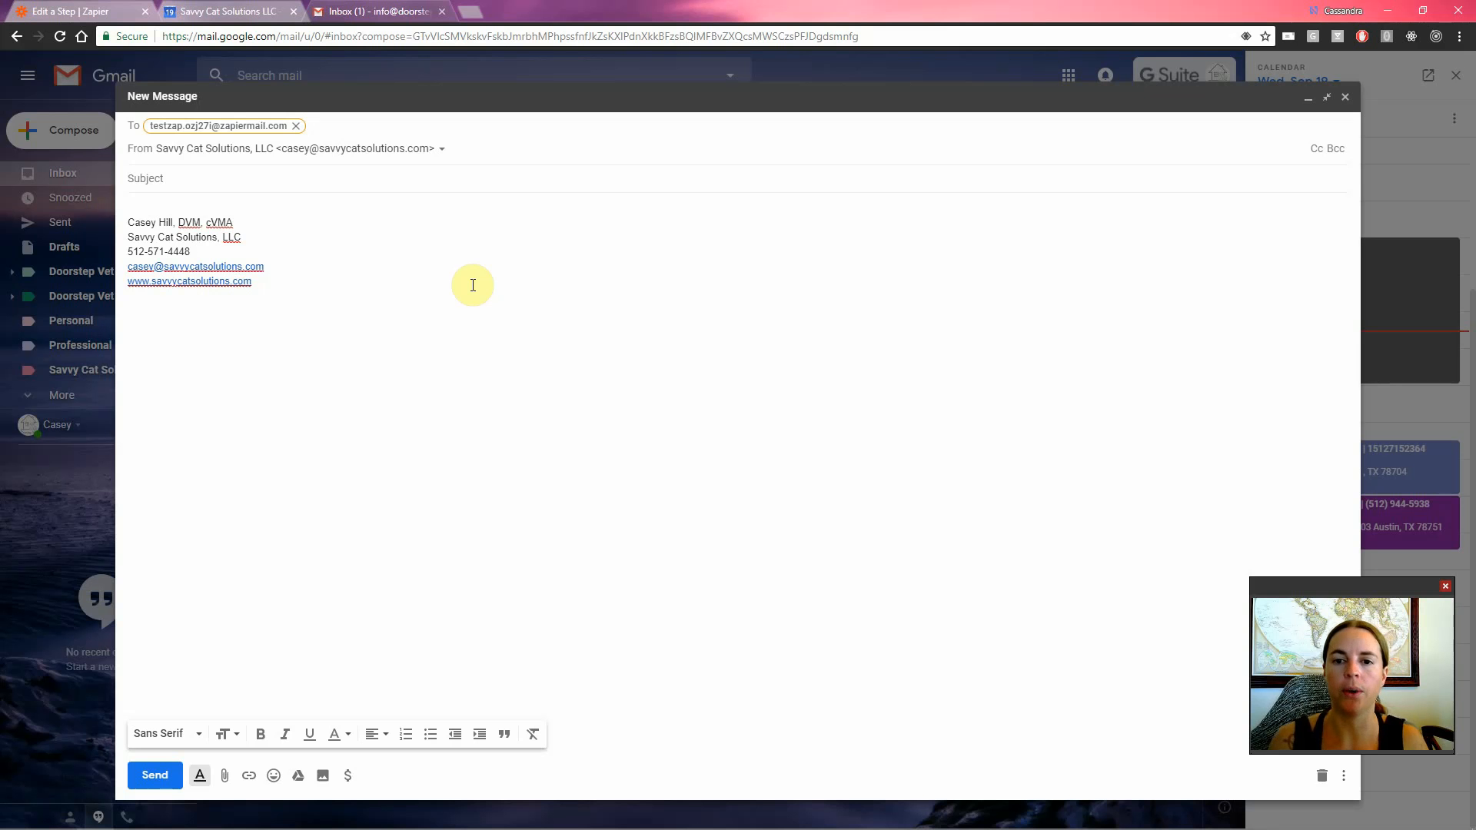
click(175, 177)
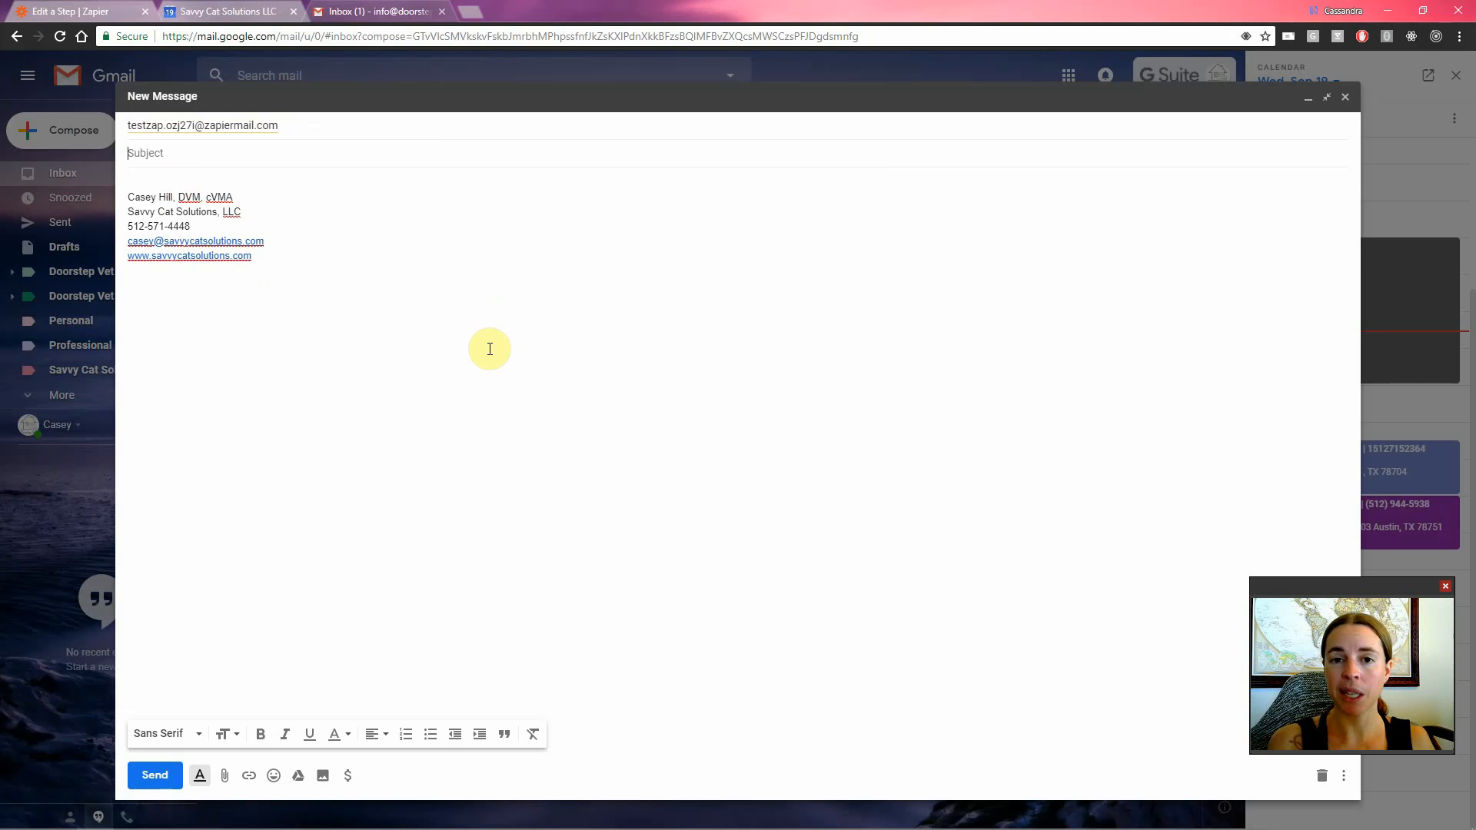
text(Test ema)
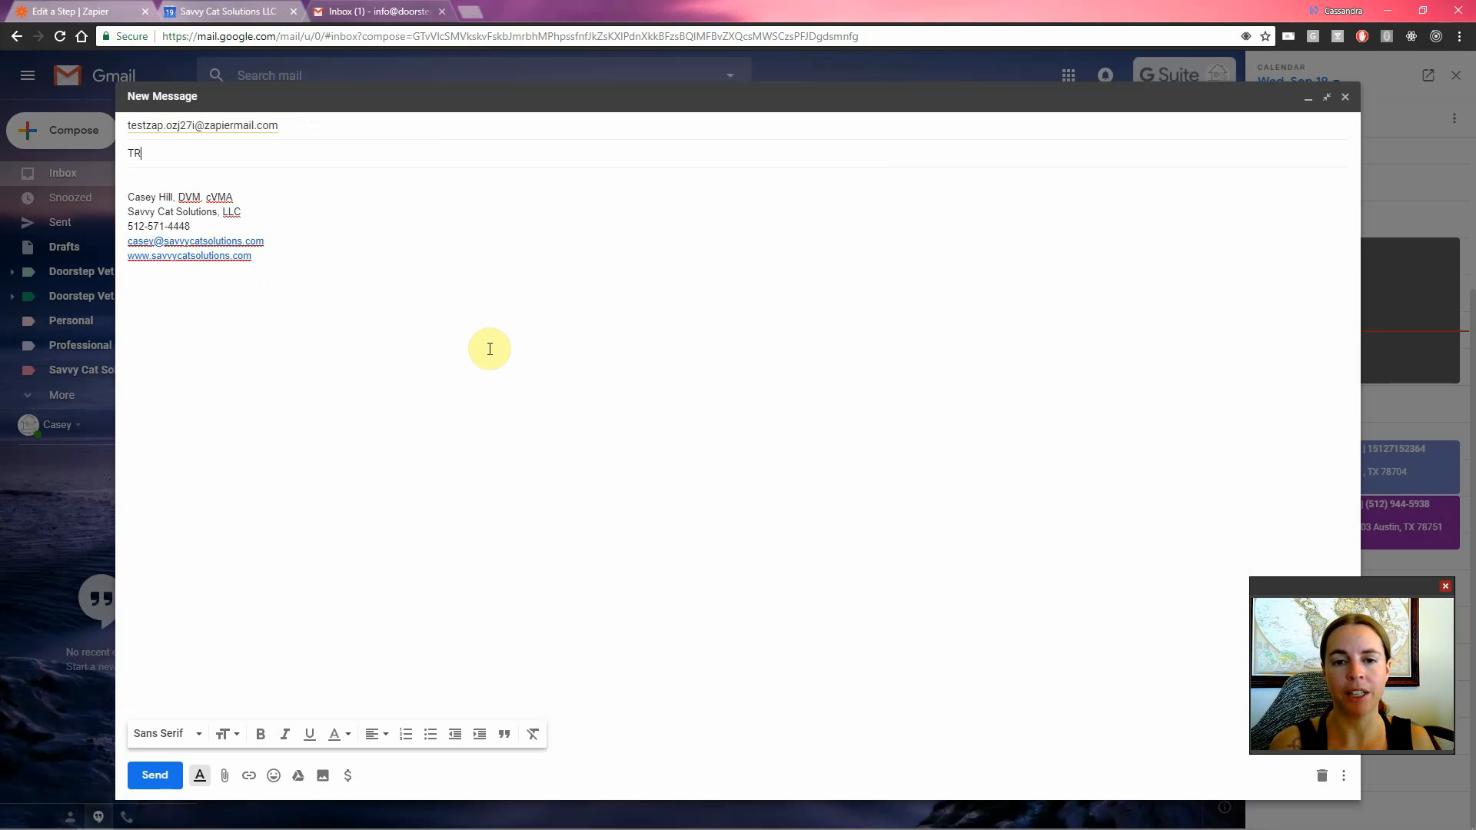
text(il)
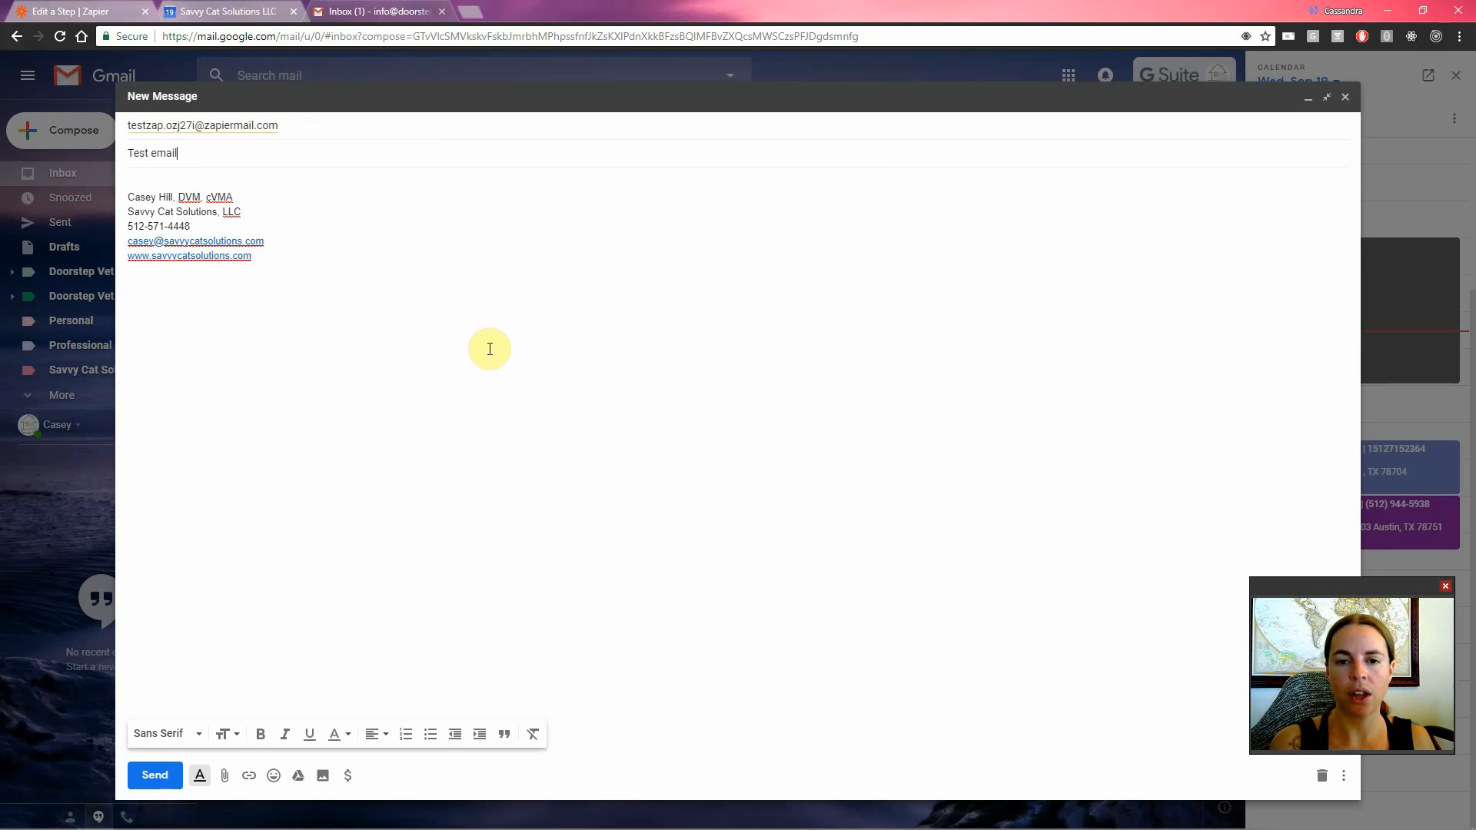
Replace the signature in the message body with an Address line holding the sample postal address in parentheses.
drag(196, 182, 290, 287)
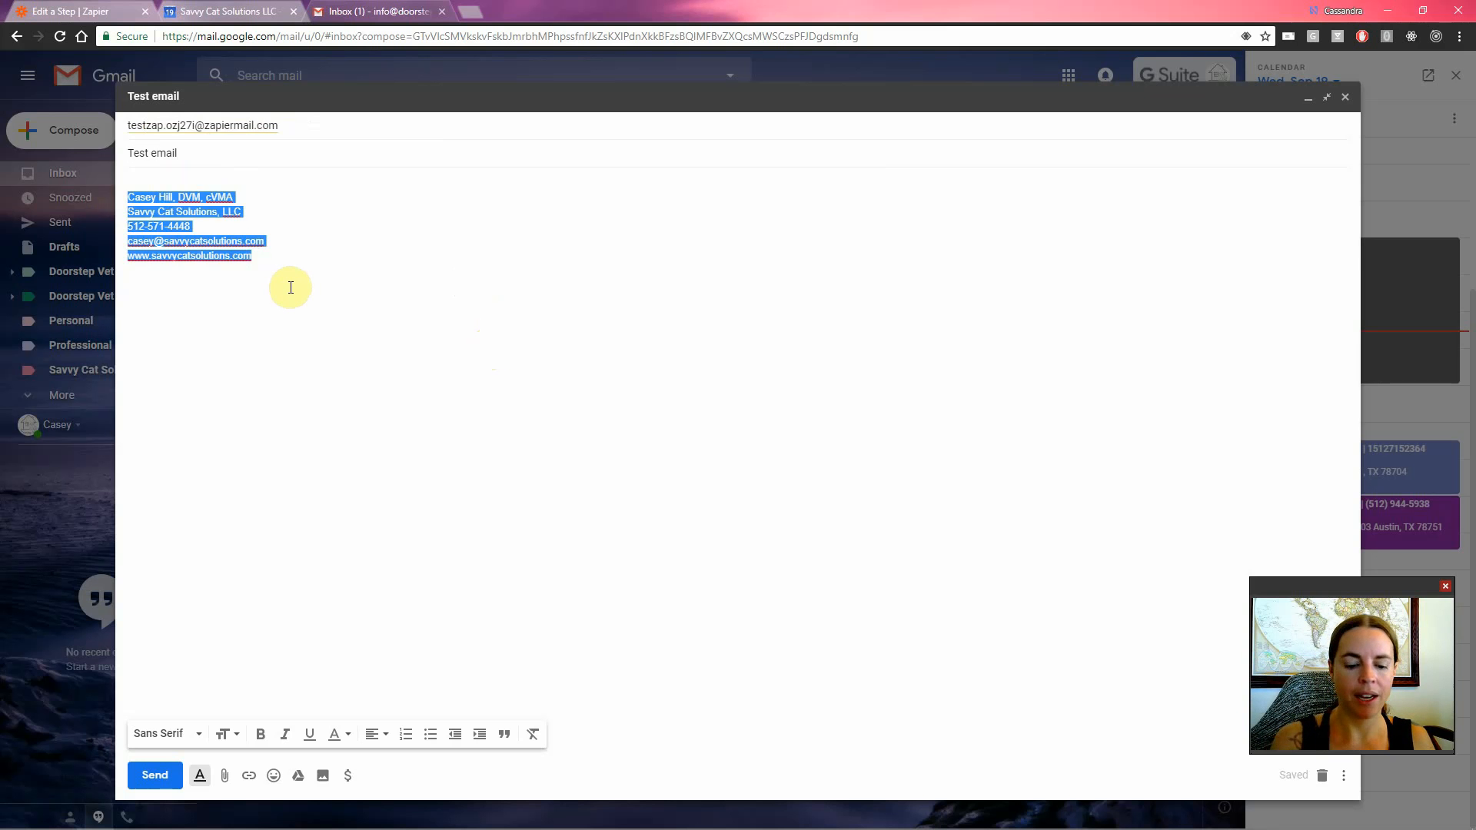
key(BackSpace)
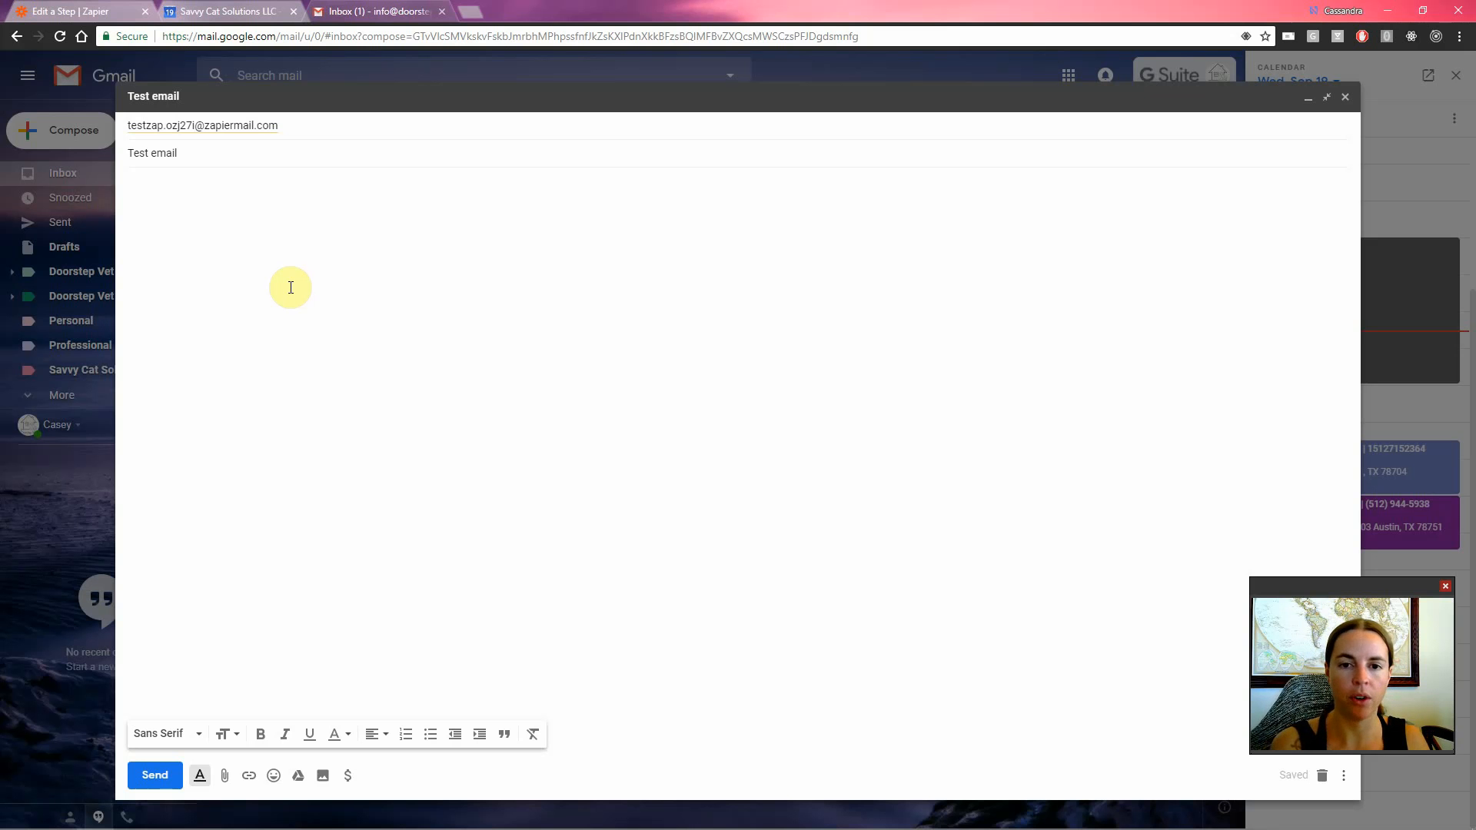
text(Address)
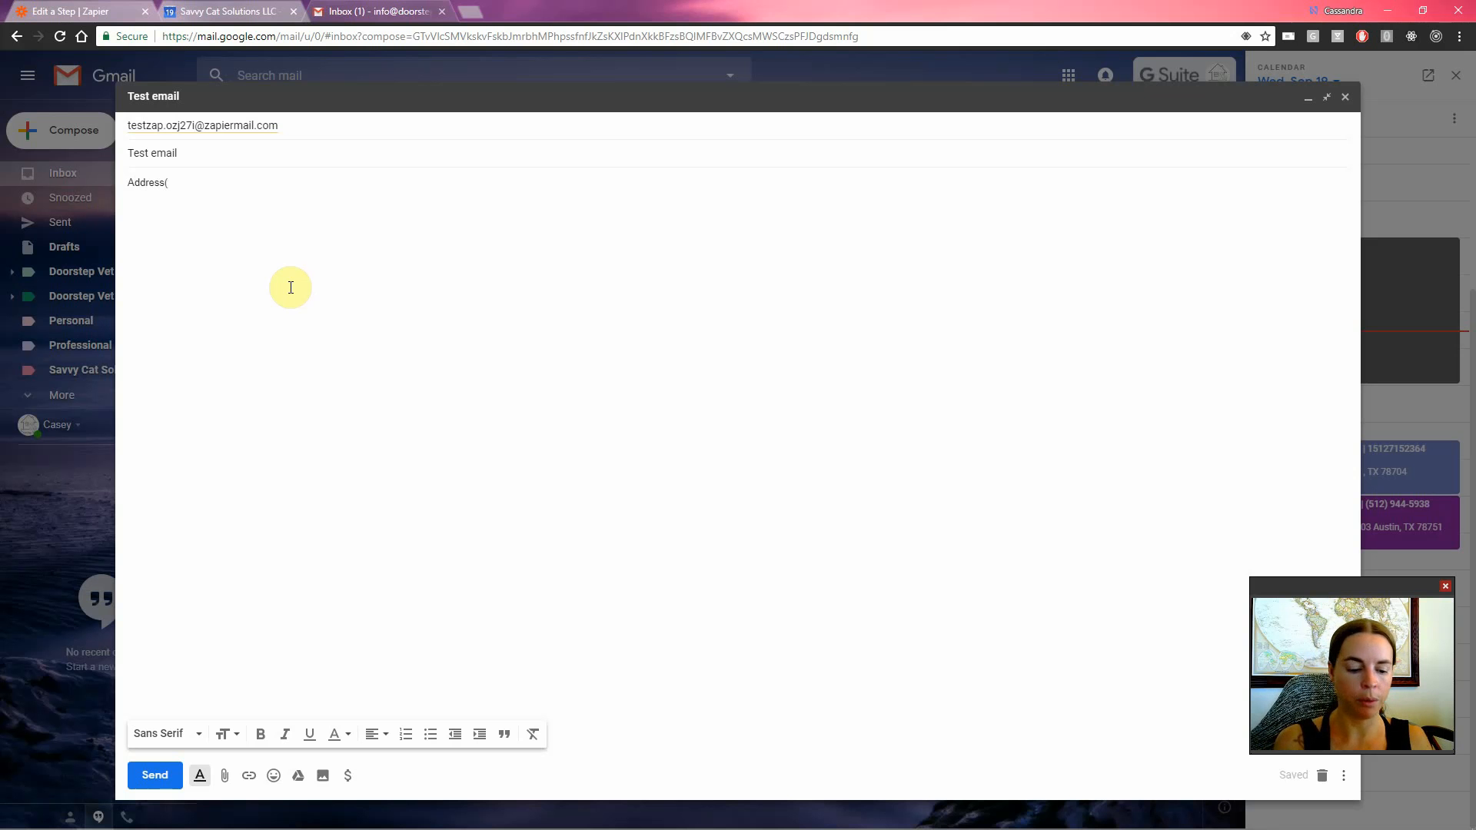
text((****)
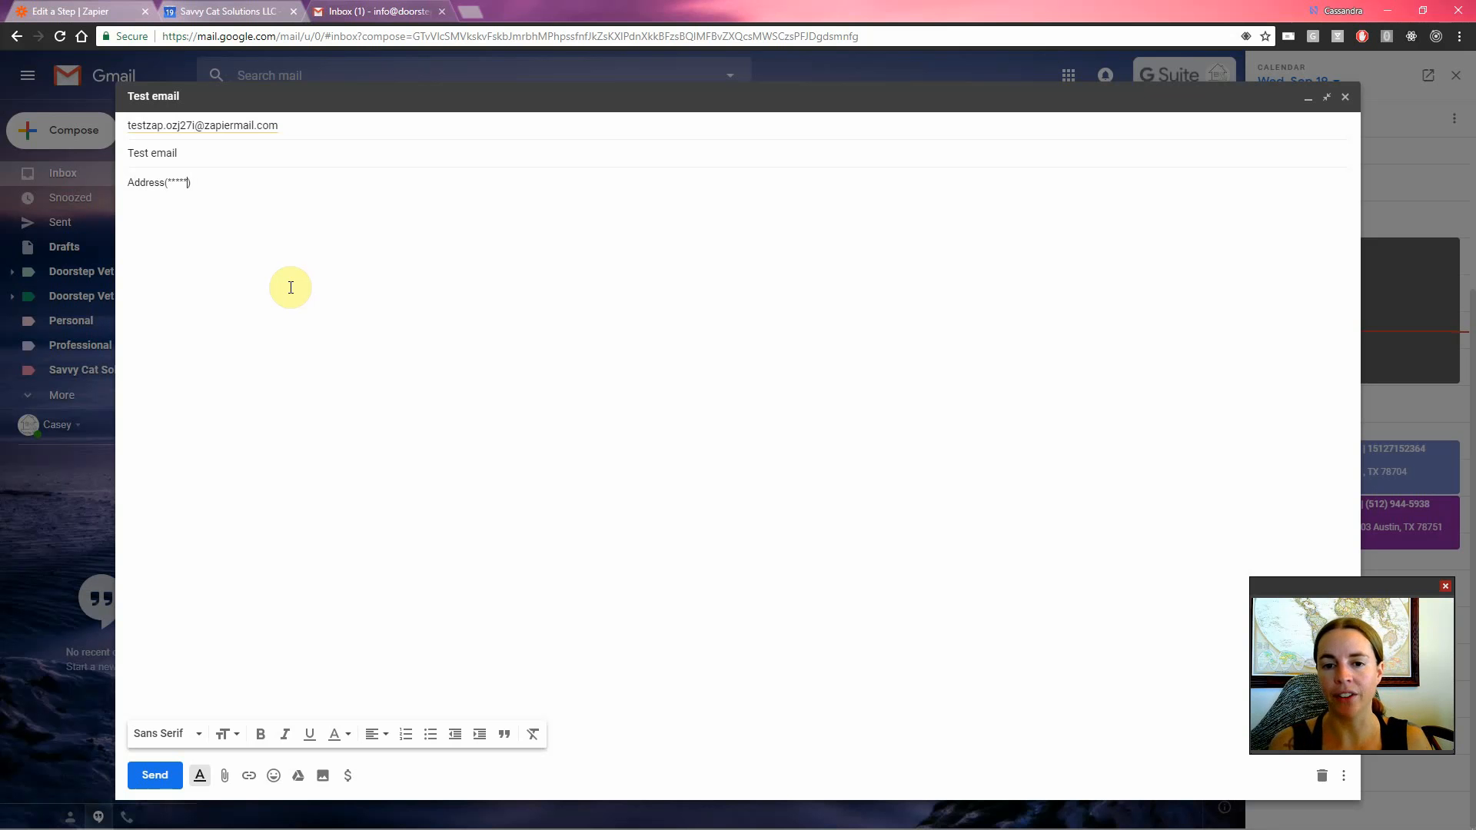
key(shift+Left)
key(shift+Left)
key(shift+Left)
key(shift+Left)
key(BackSpace)
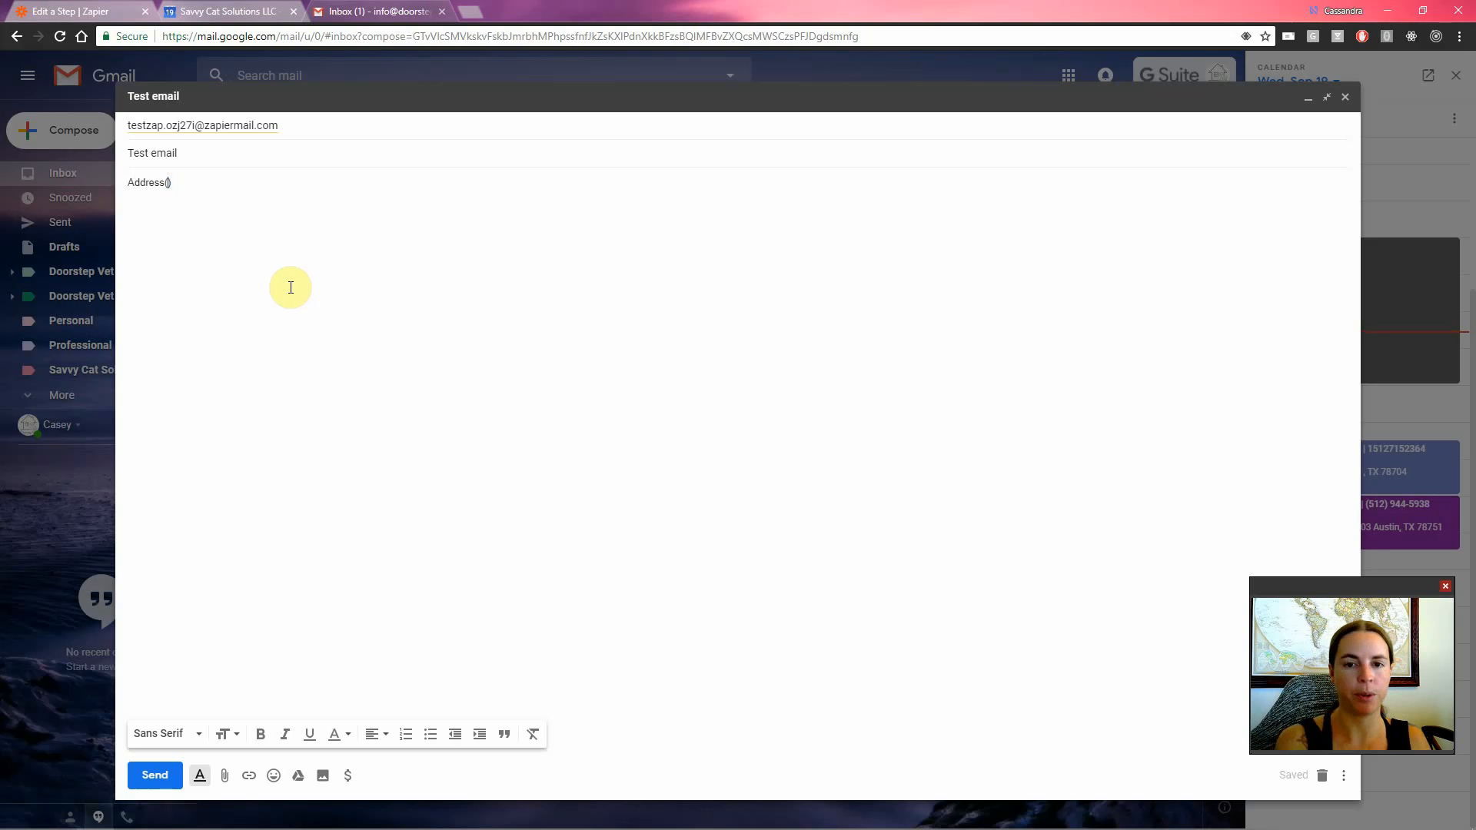
text(123 Fake St)
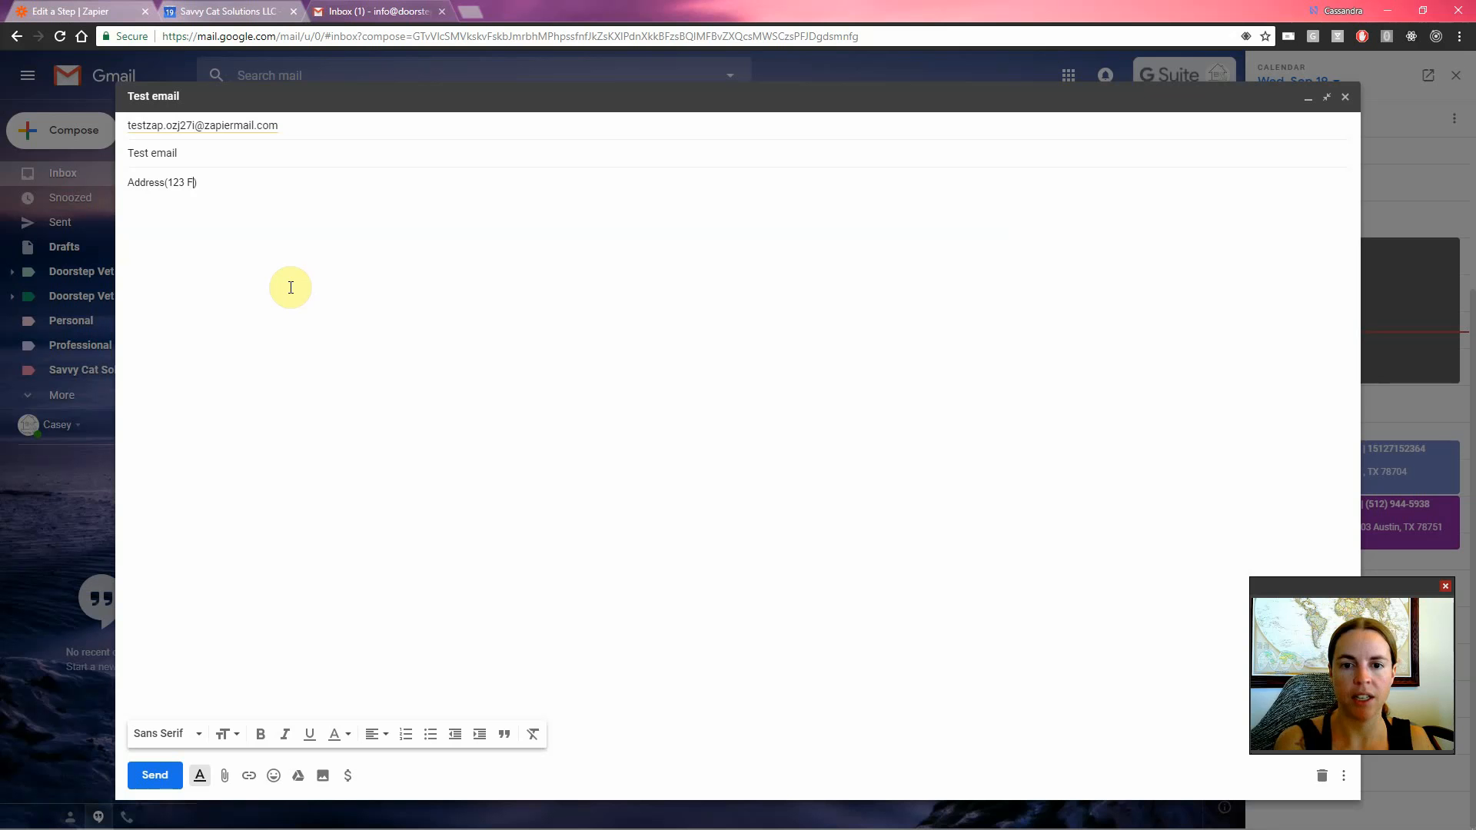
text(.)
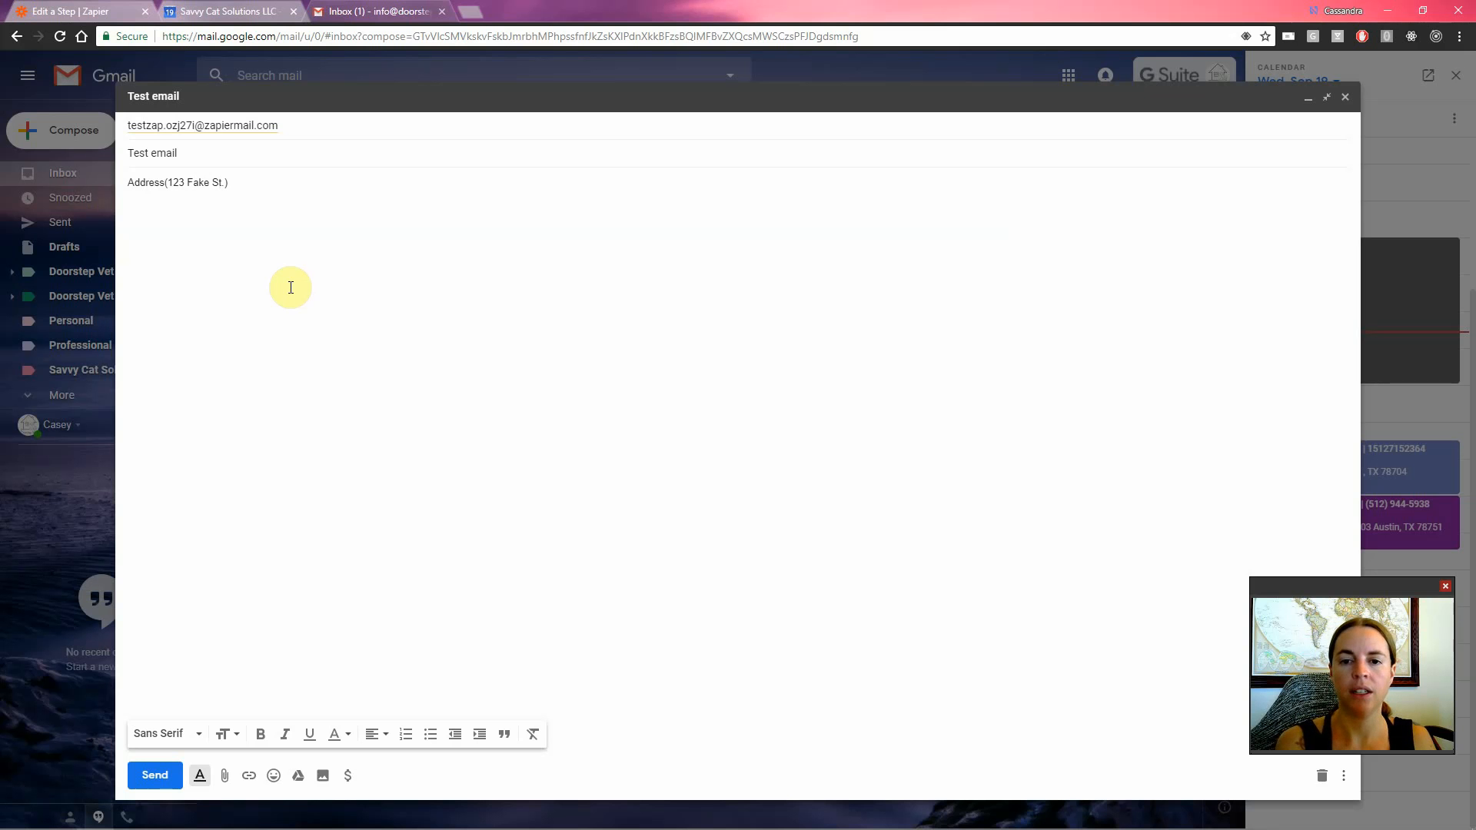
text(, Austin TX 7)
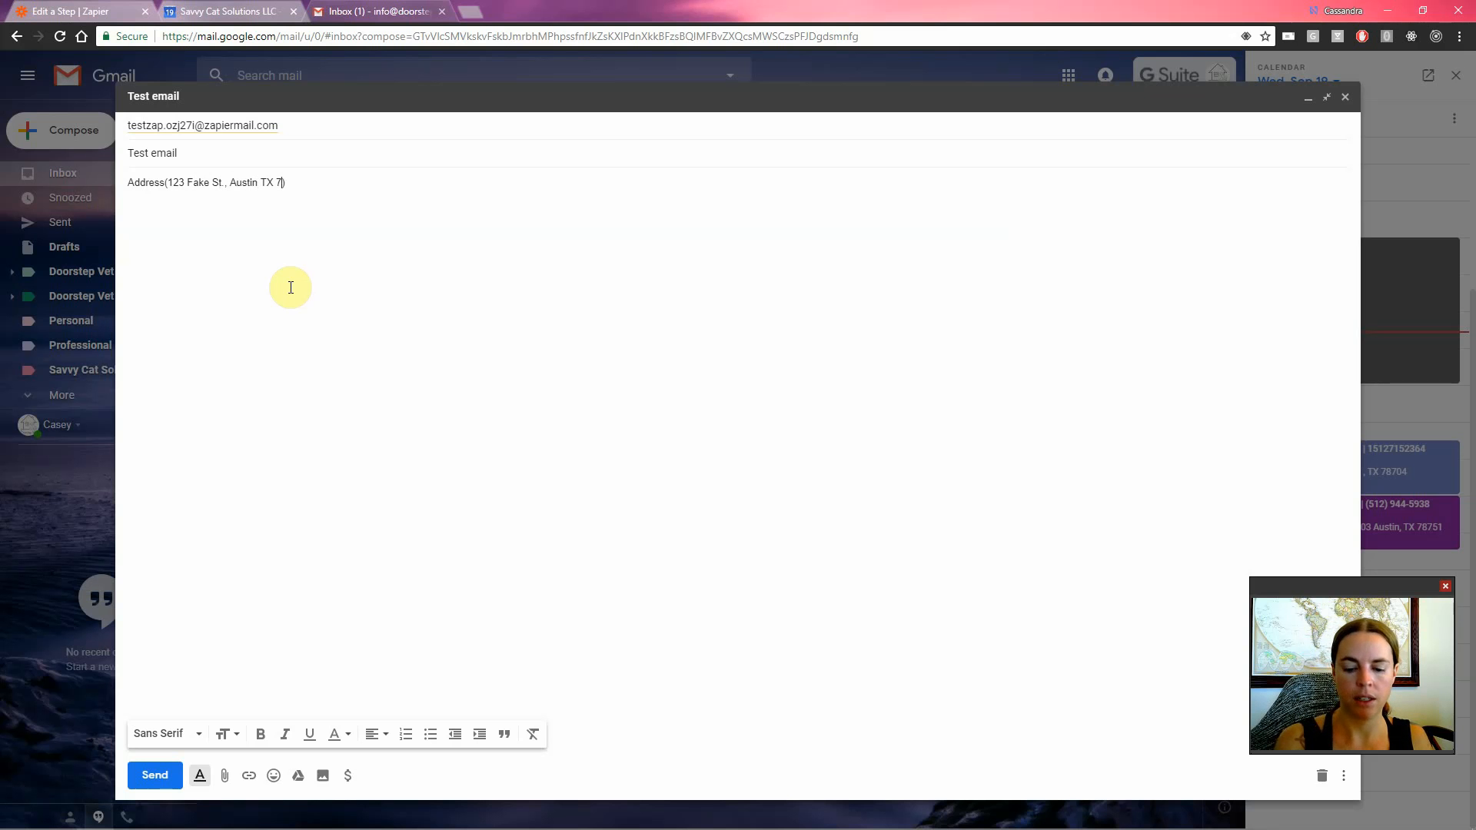
text(8701)
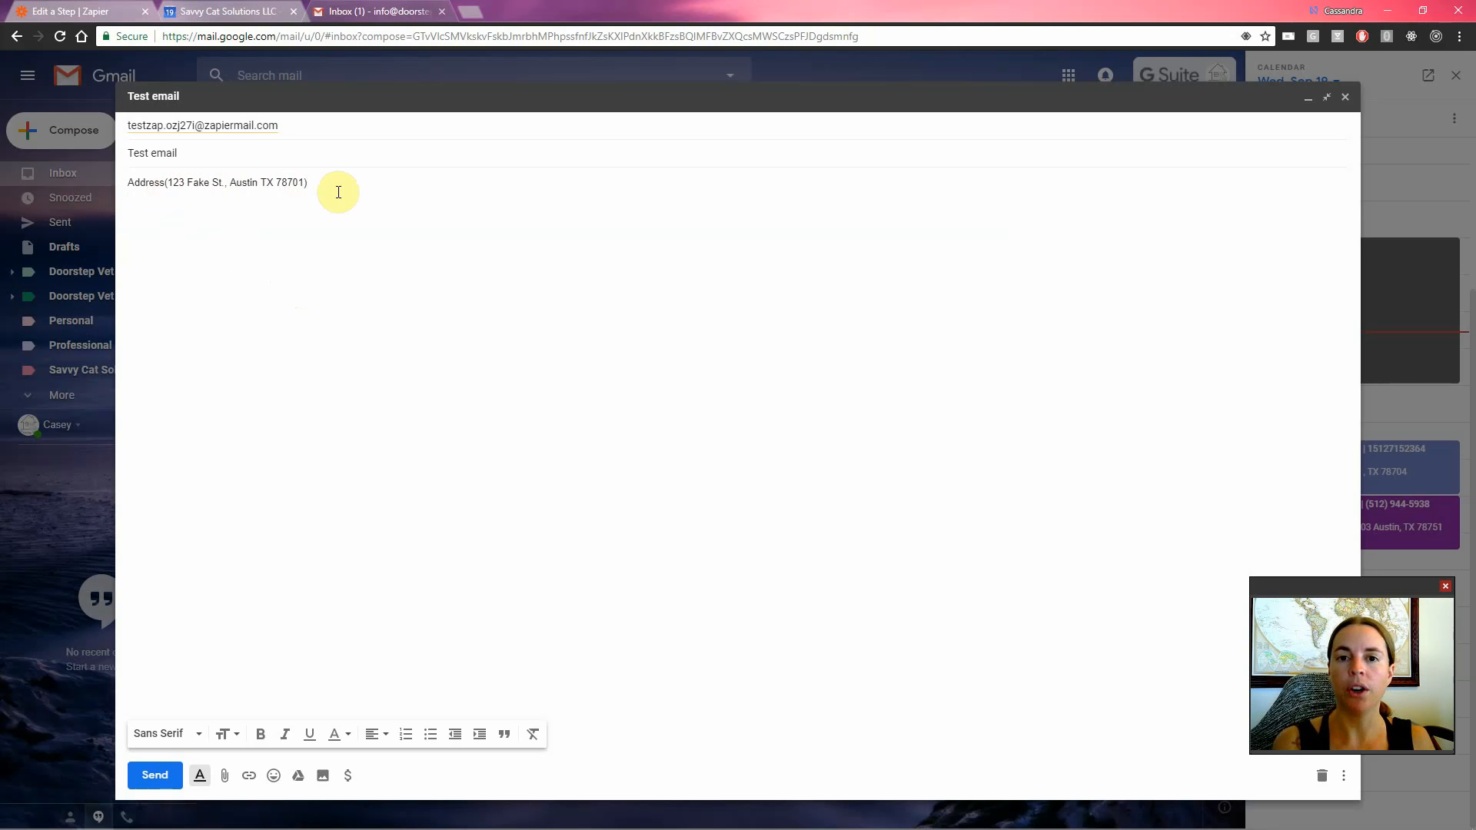
Add the line ApptType(Euthanasia) below the address in the message body.
key(Return)
text(ApptType()
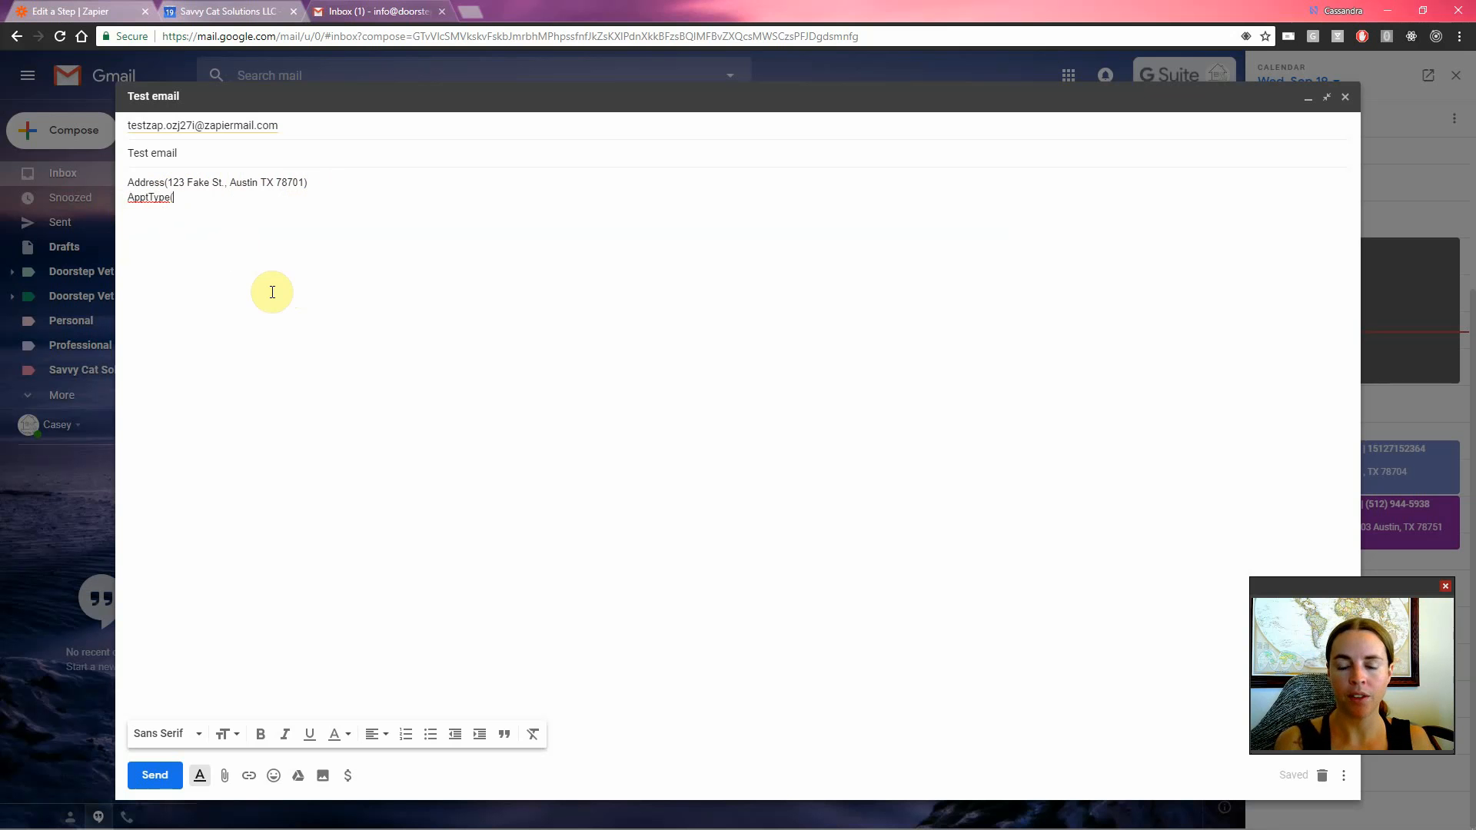
text(Euthanasia))
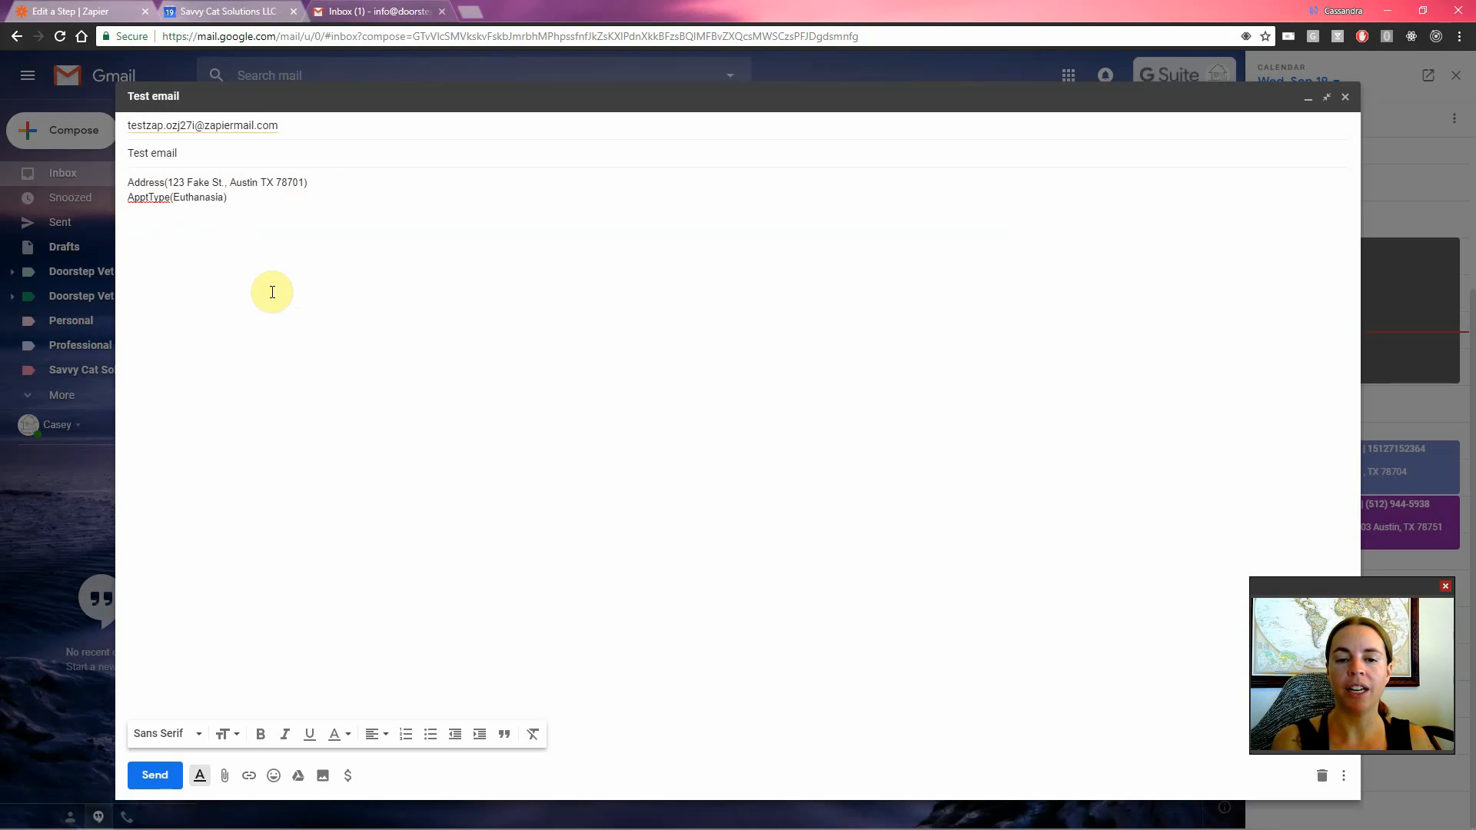
Add a Phone line with the phone number, Pet(Fluffy), and a Client line with the client's full name, values in parentheses.
key(Return)
text(ClientP)
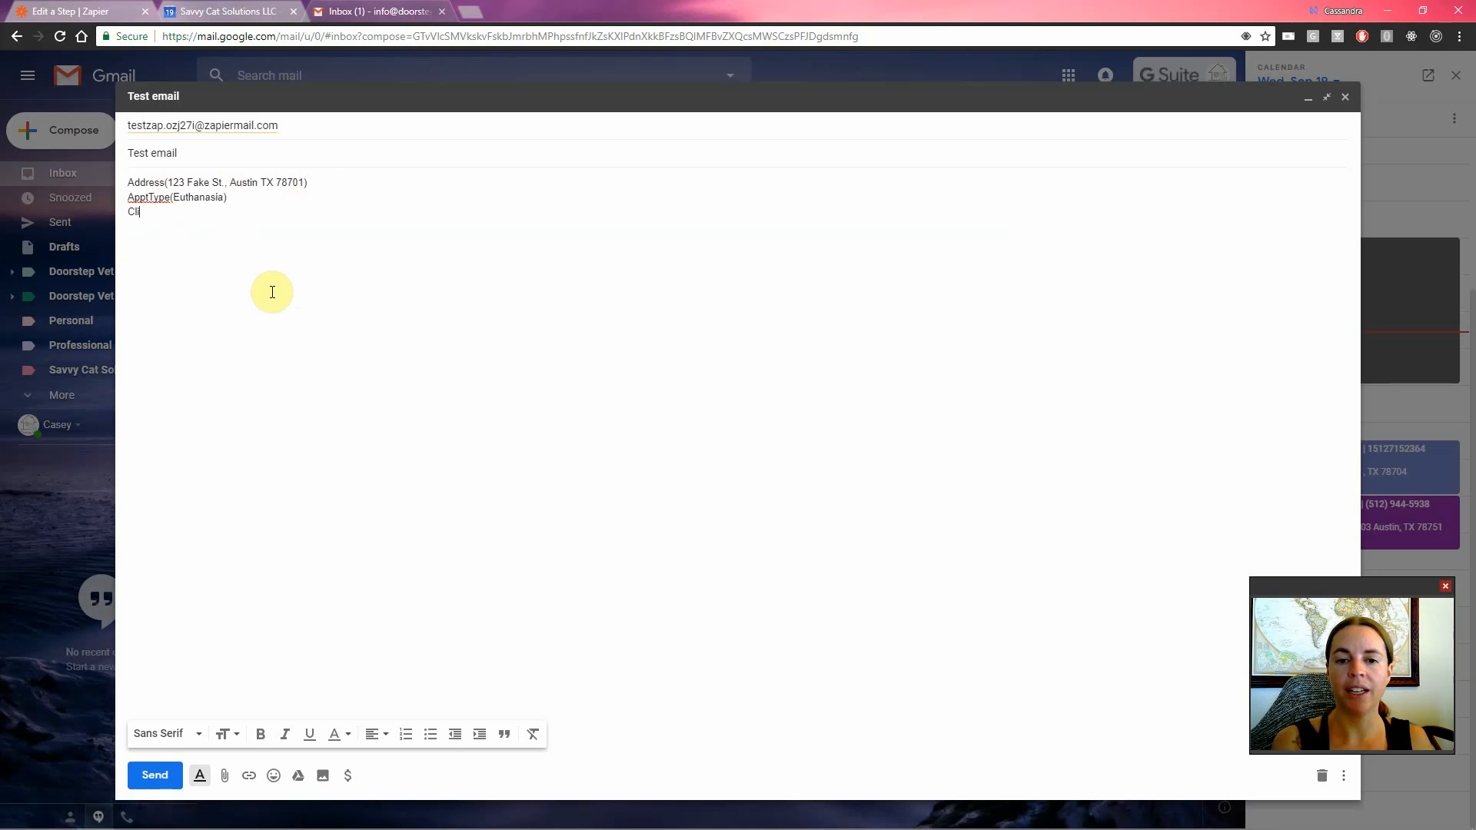
key(BackSpace)
key(BackSpace)
key(BackSpace)
key(BackSpace)
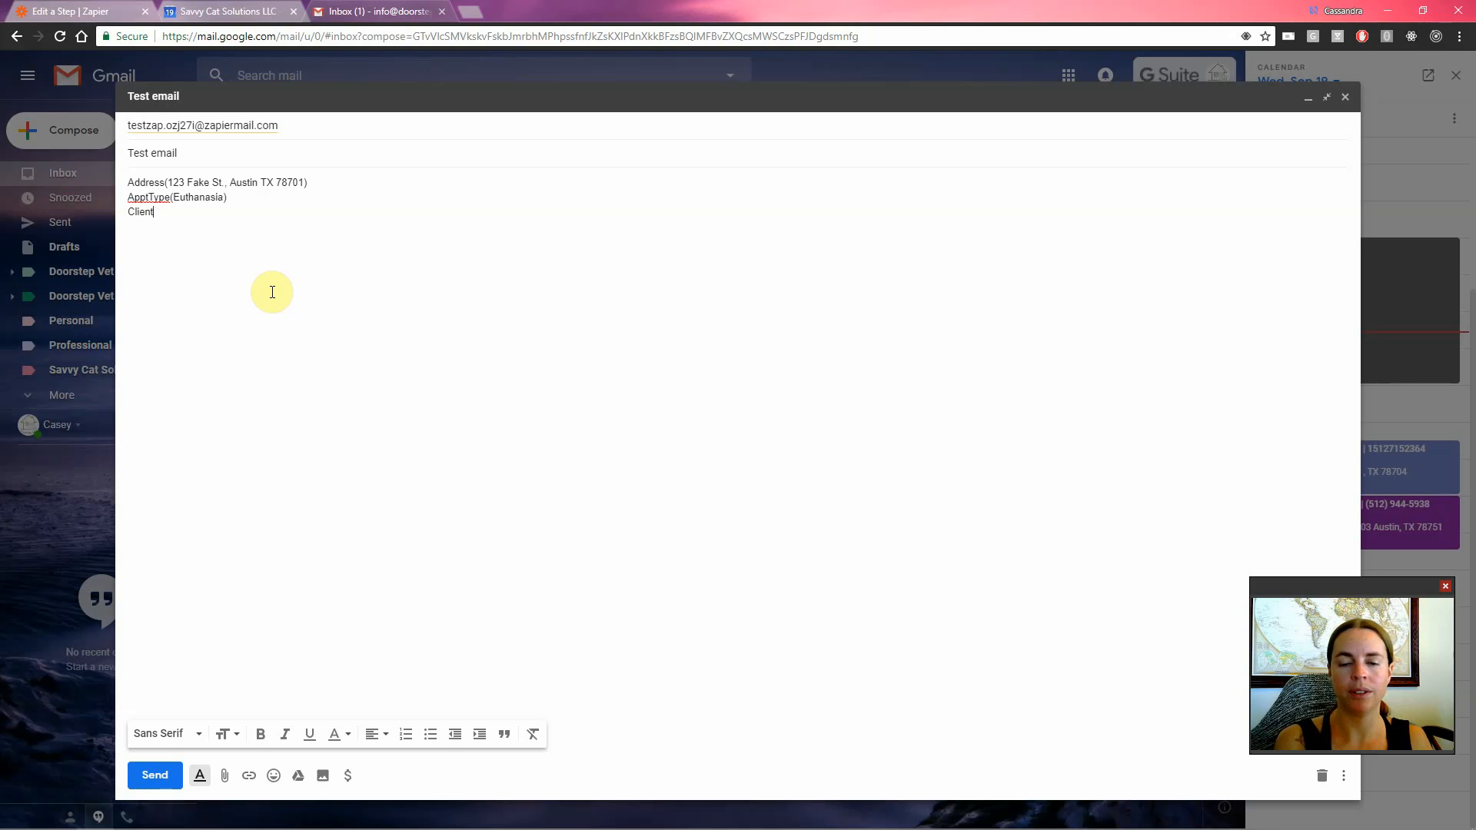
key(BackSpace)
text(Ph)
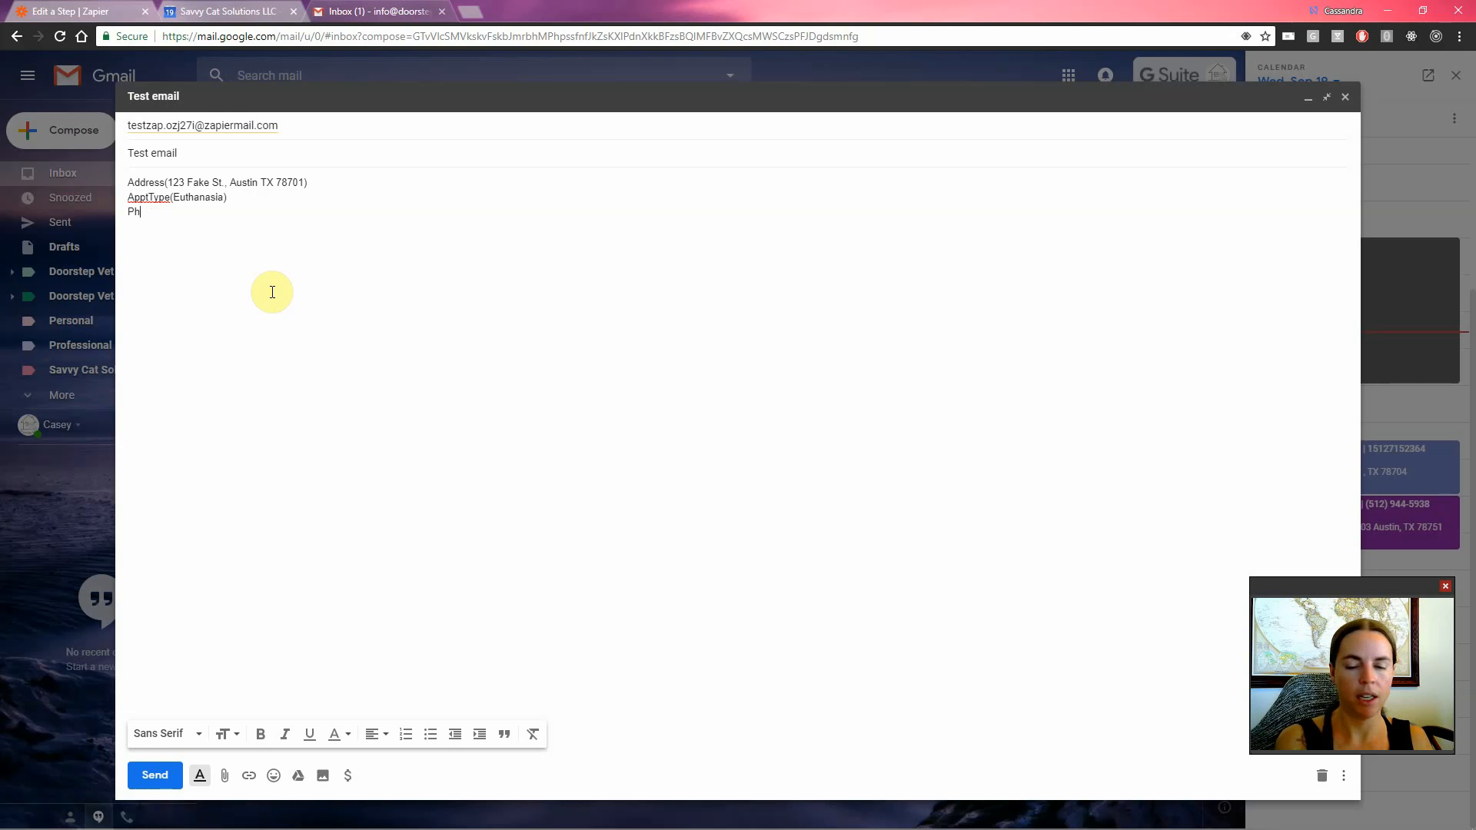
text(one(55)
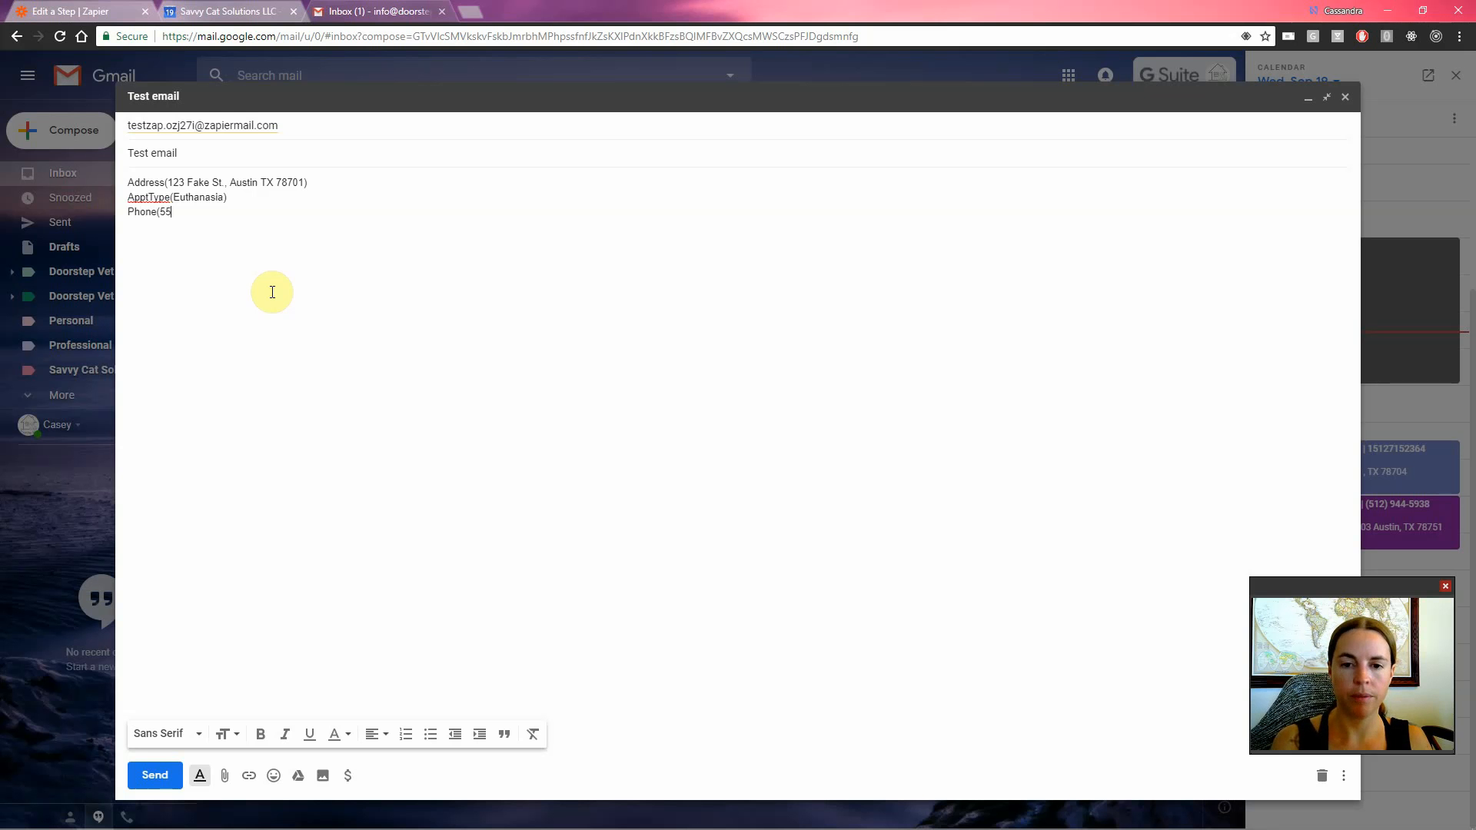
text(5-555-5555)
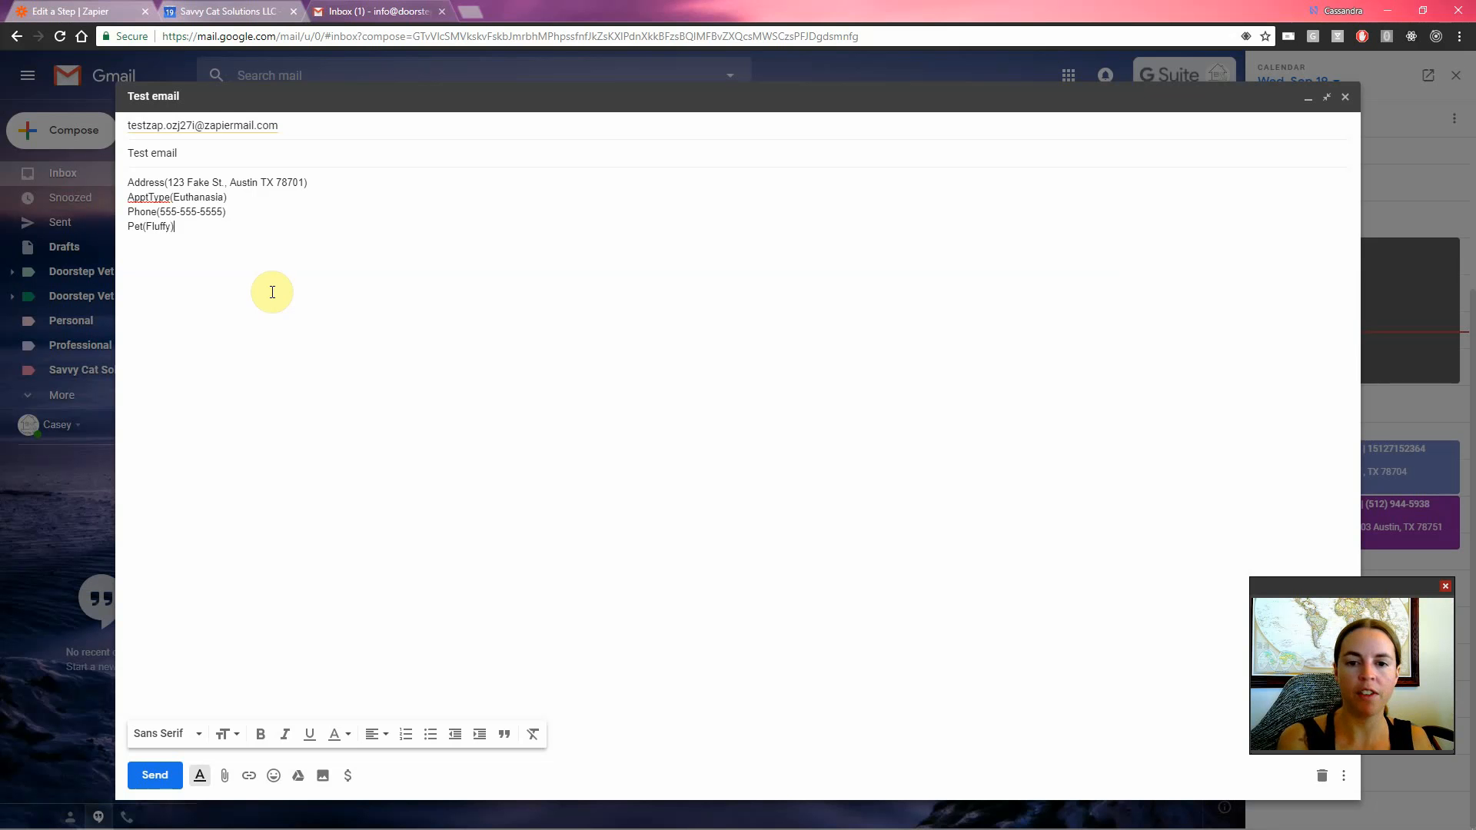
text(lien)
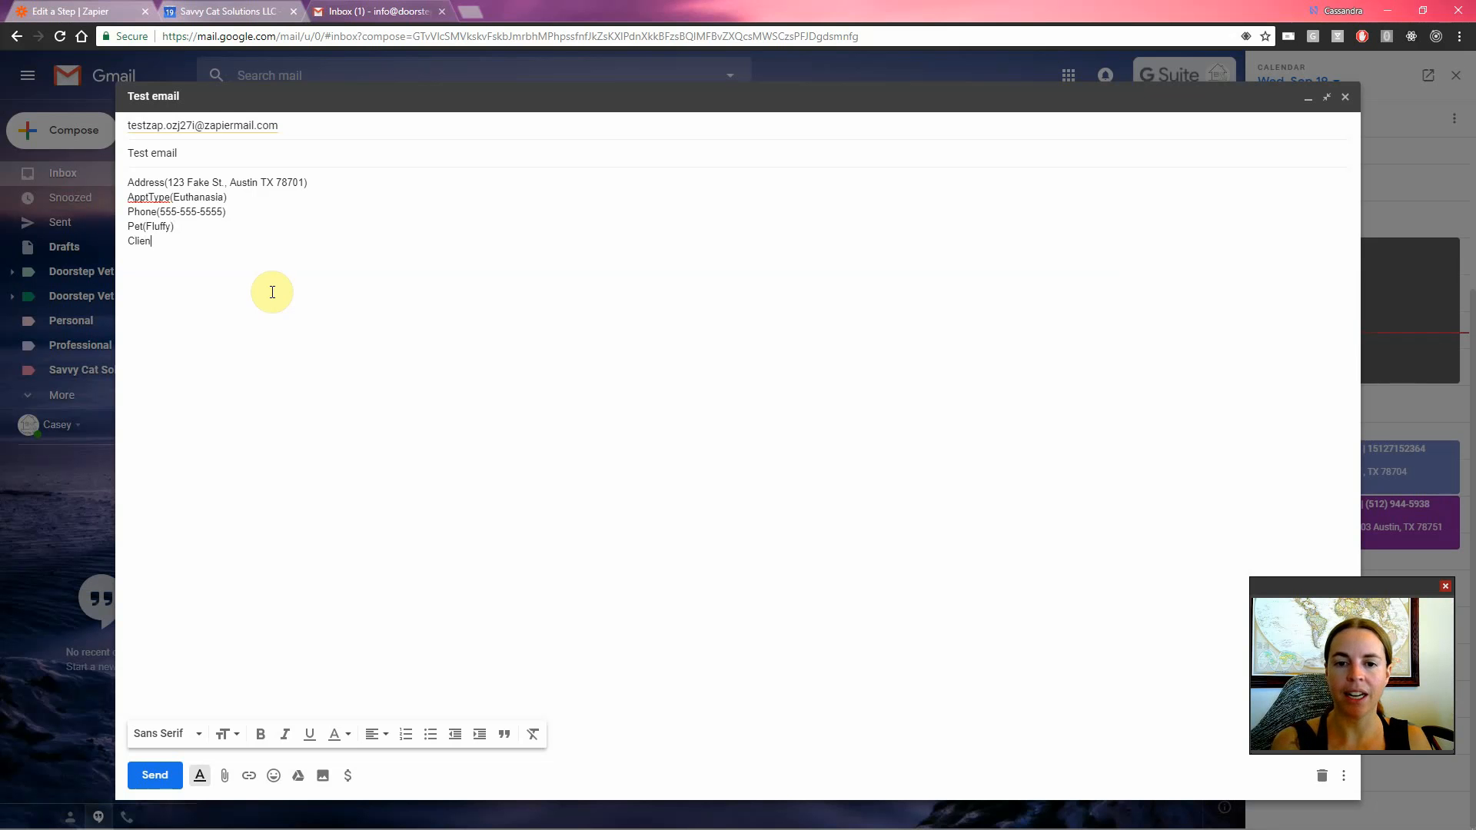
text(t(Andrew Smith)
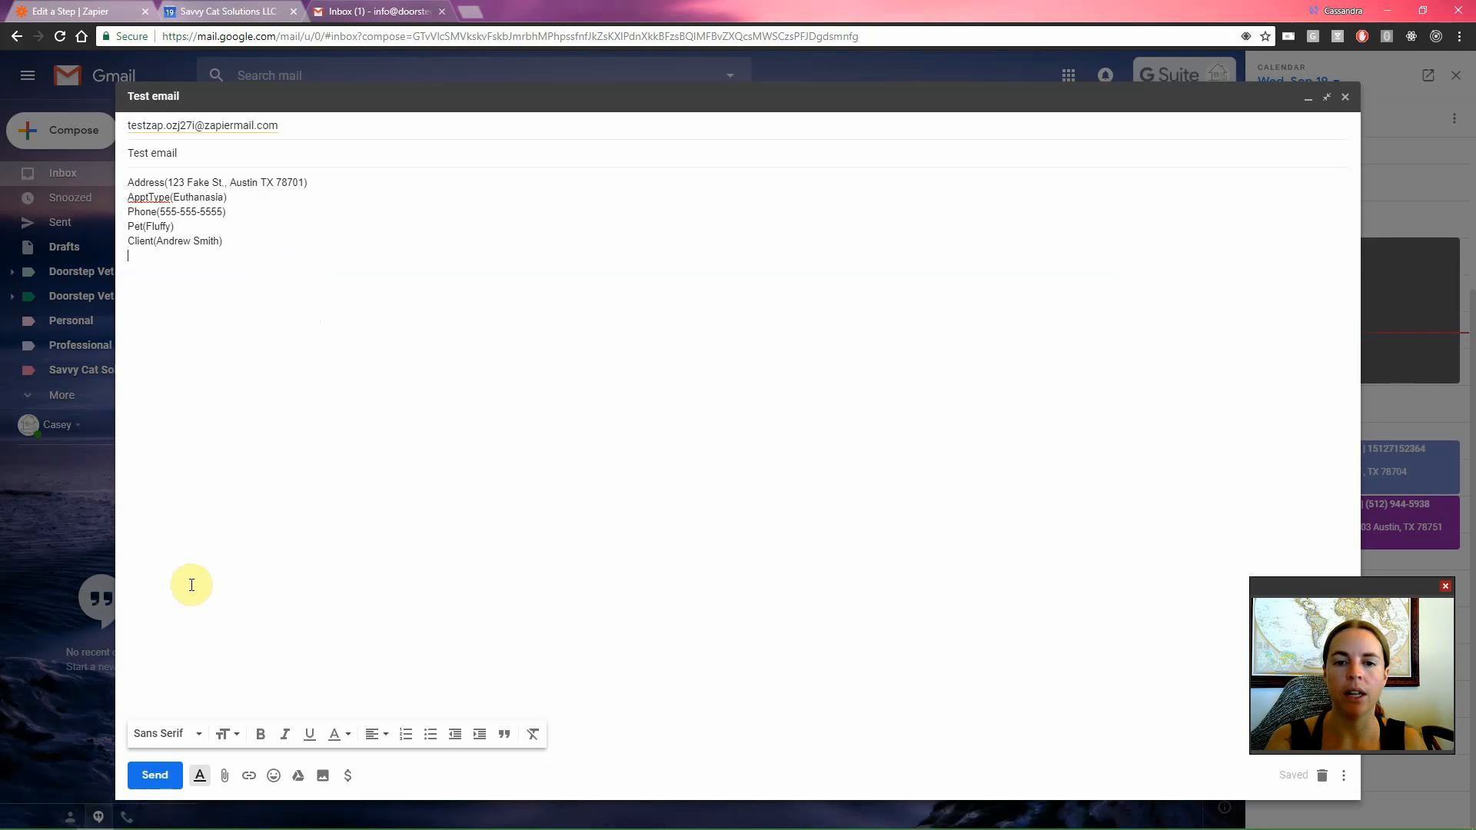
Send the test email and switch back to the zap in Zapier.
click(173, 776)
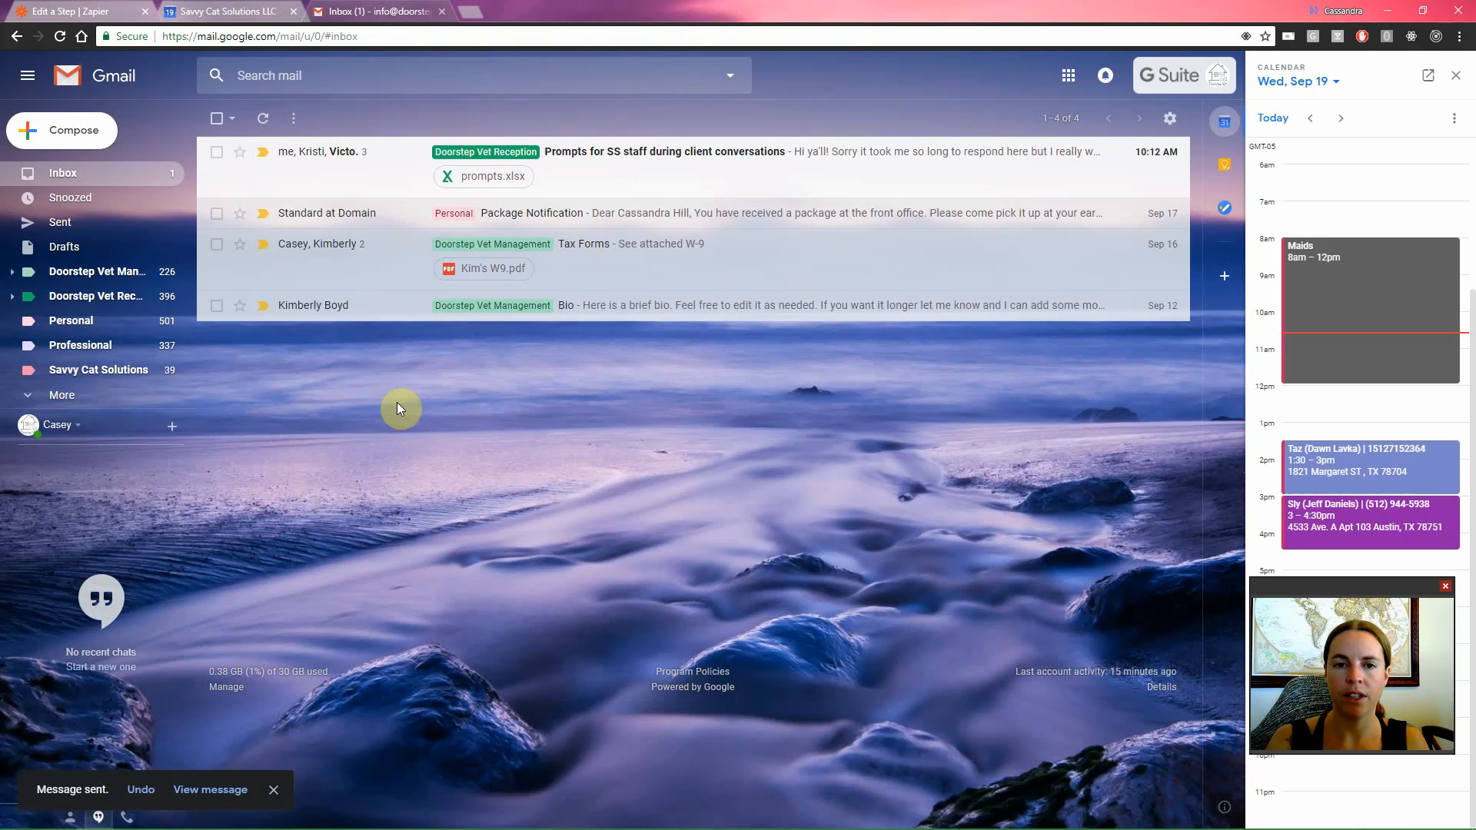
click(96, 12)
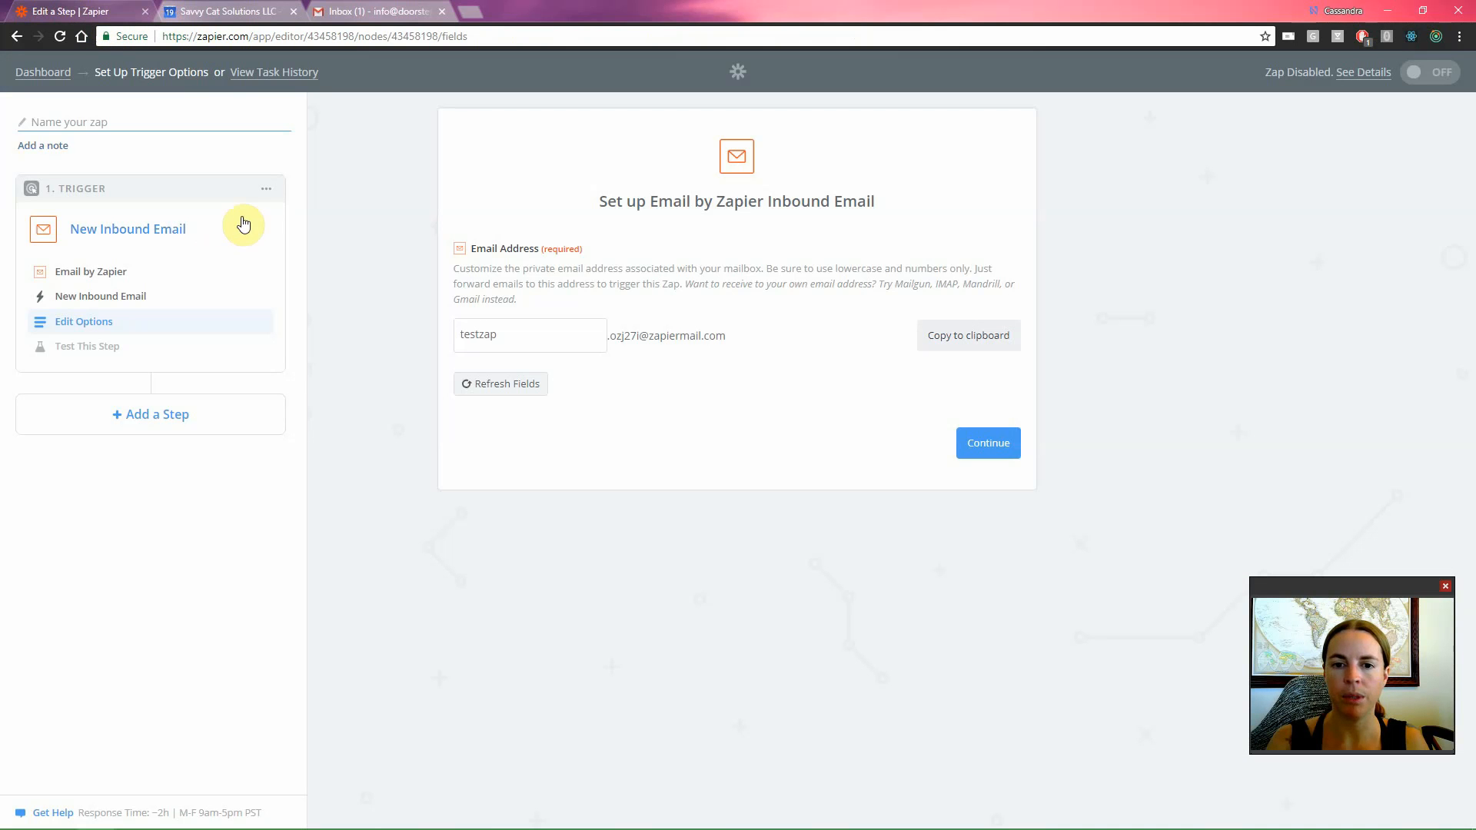
Pull in the test email as the inbound email trigger's sample, inspect its parsed fields and accept it.
click(986, 445)
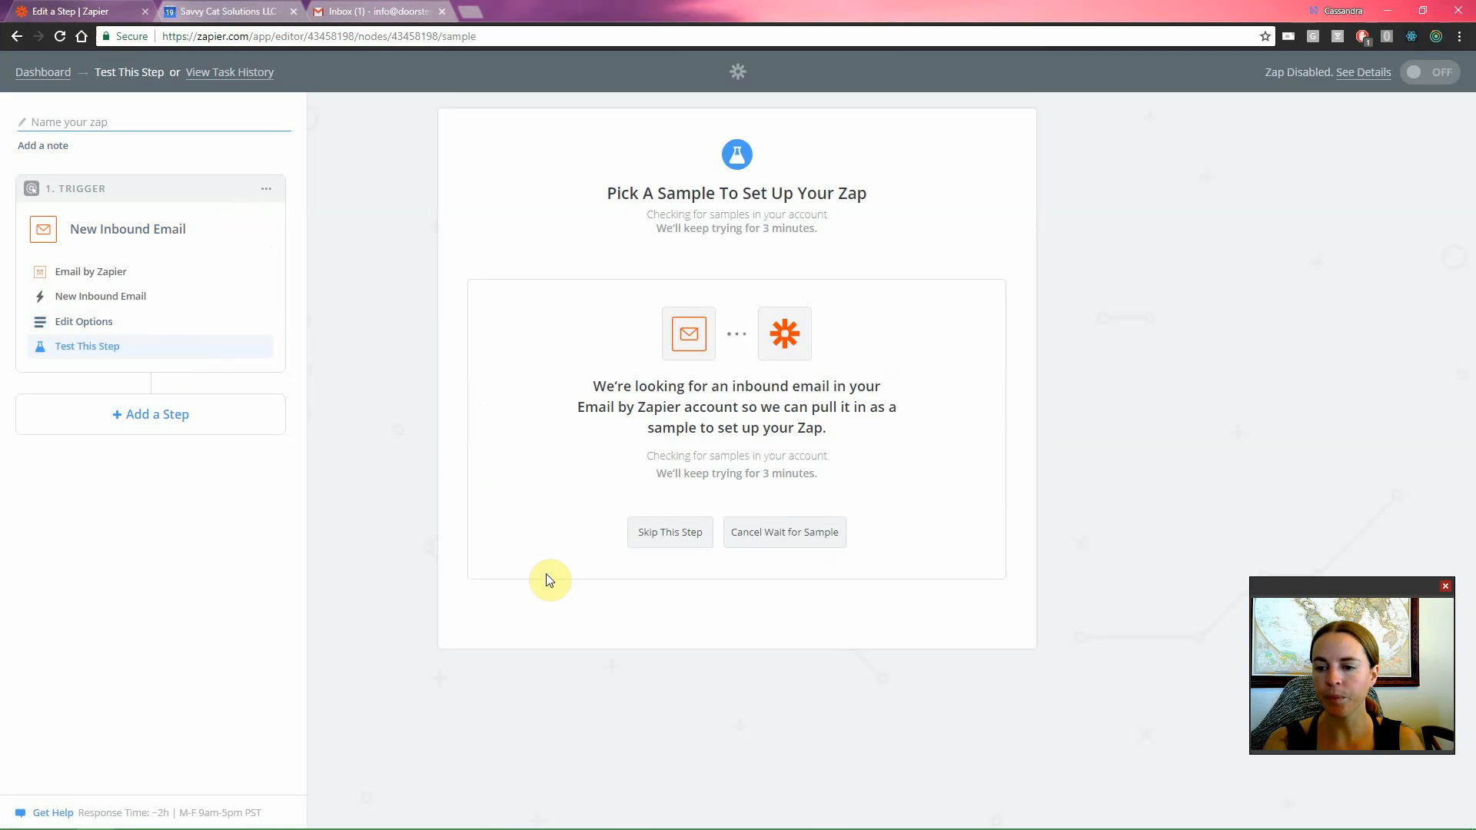
click(791, 537)
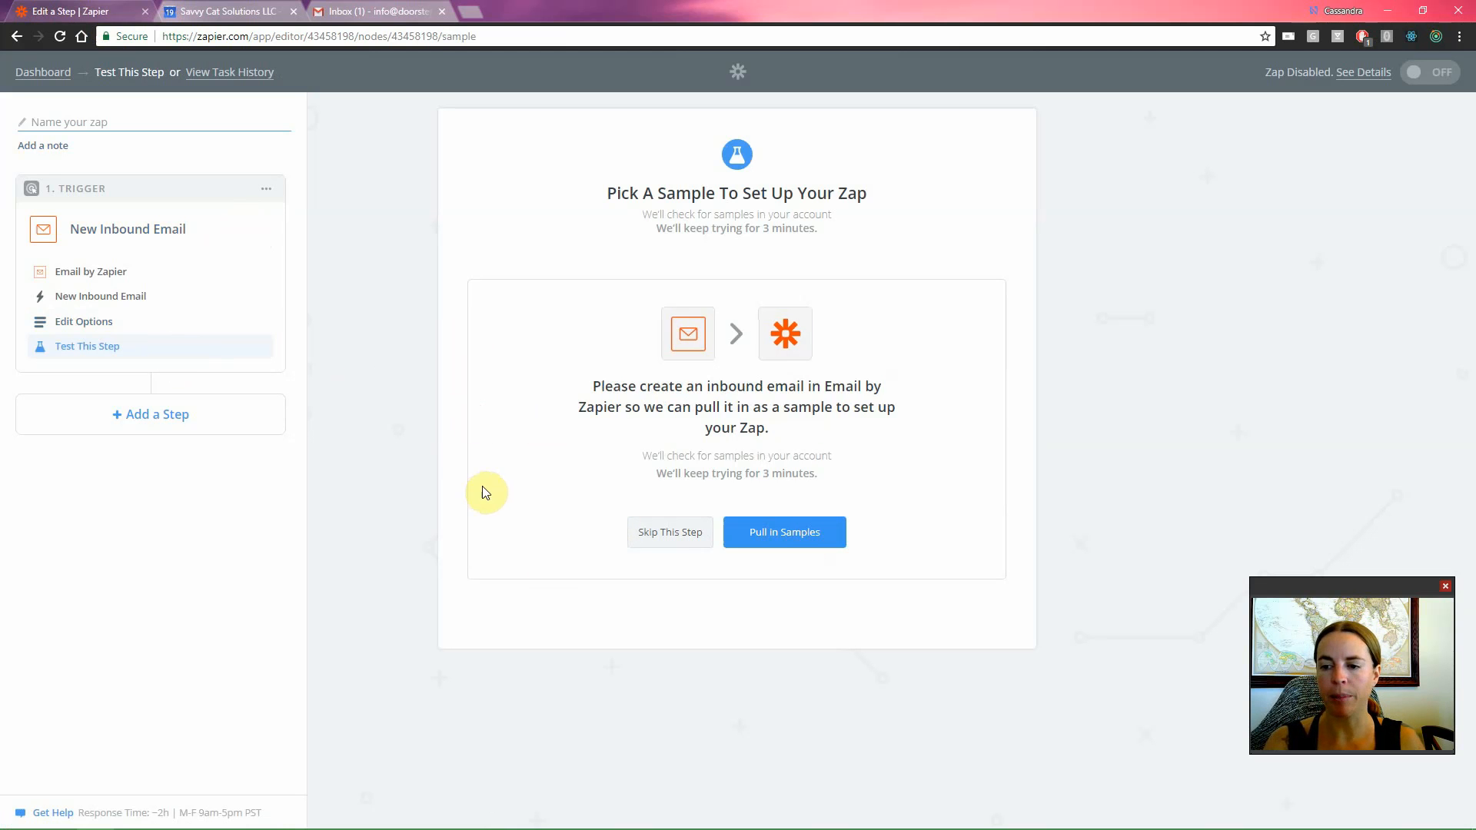
click(788, 543)
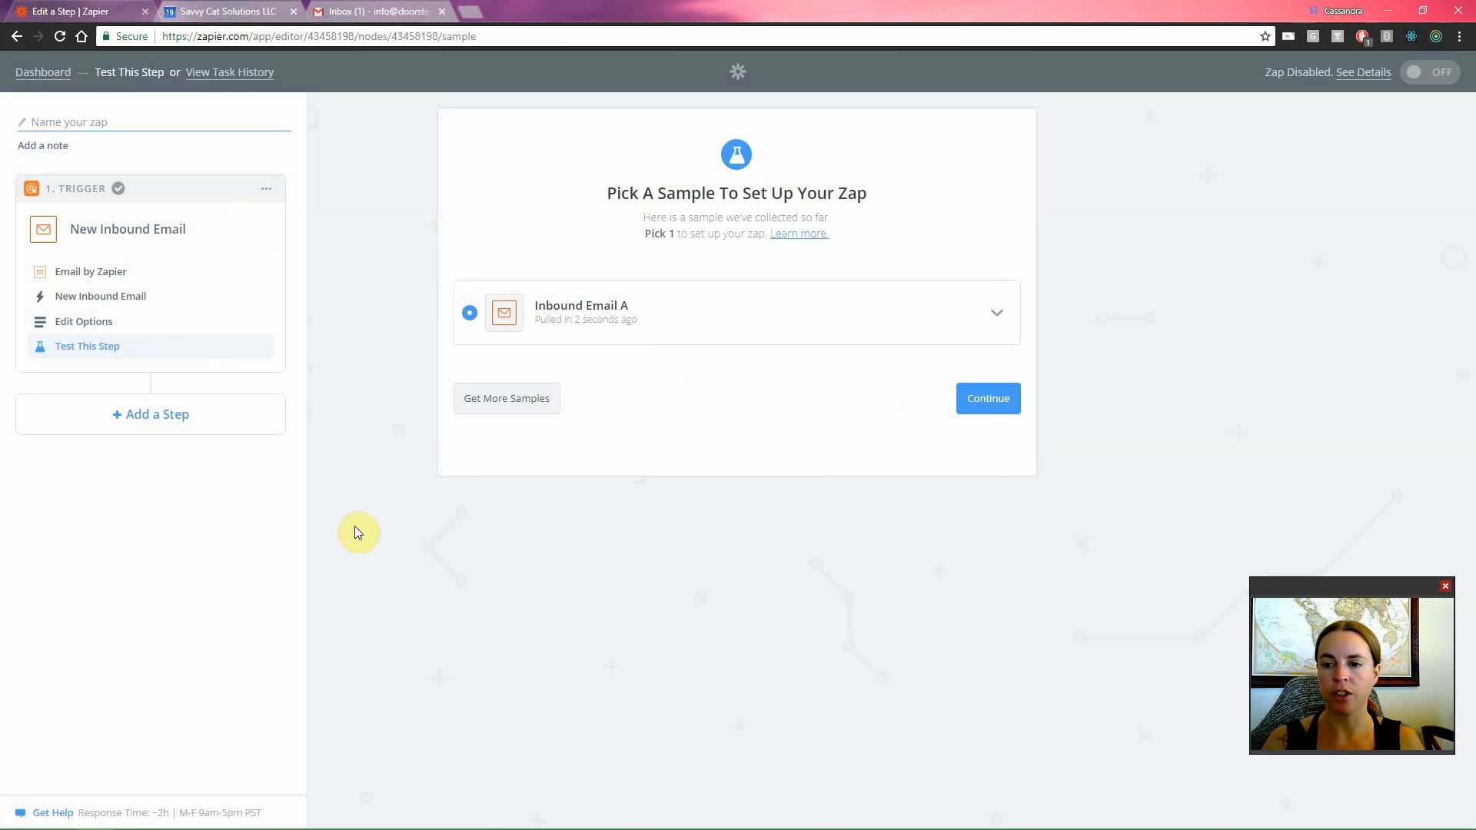
click(997, 313)
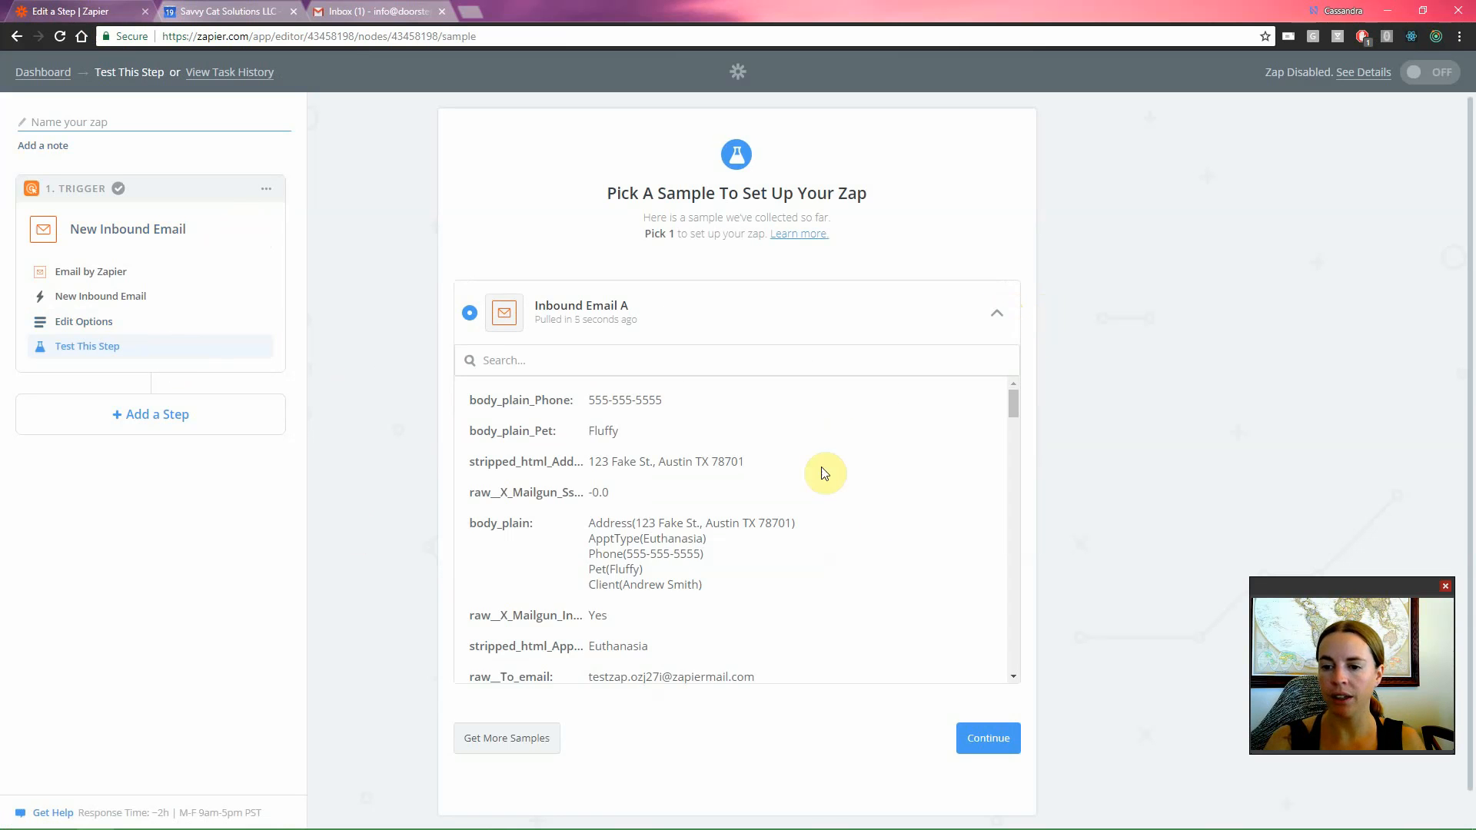
click(990, 738)
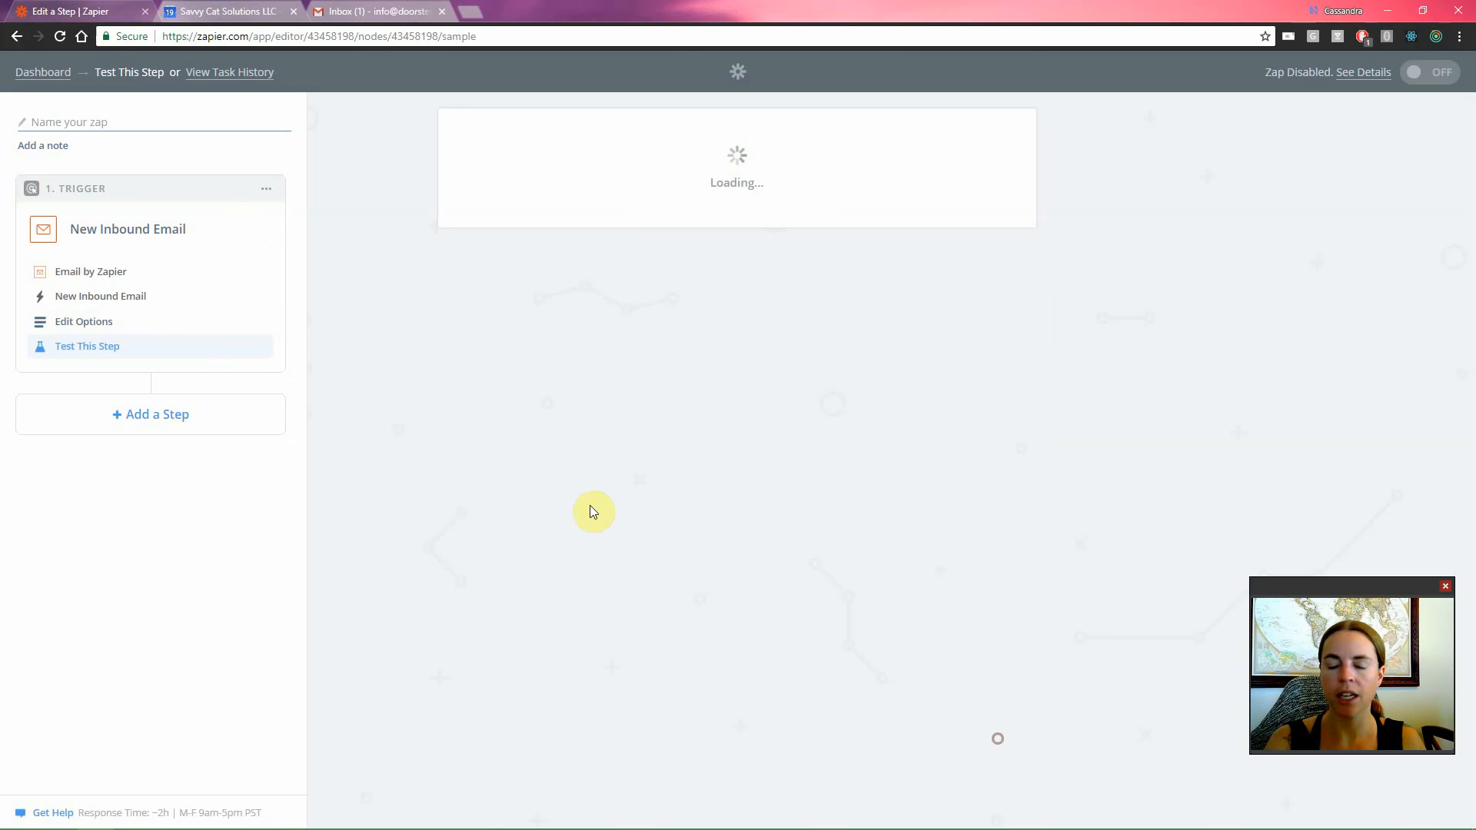
Add an action step to the zap below the inbound email trigger.
click(155, 417)
click(129, 439)
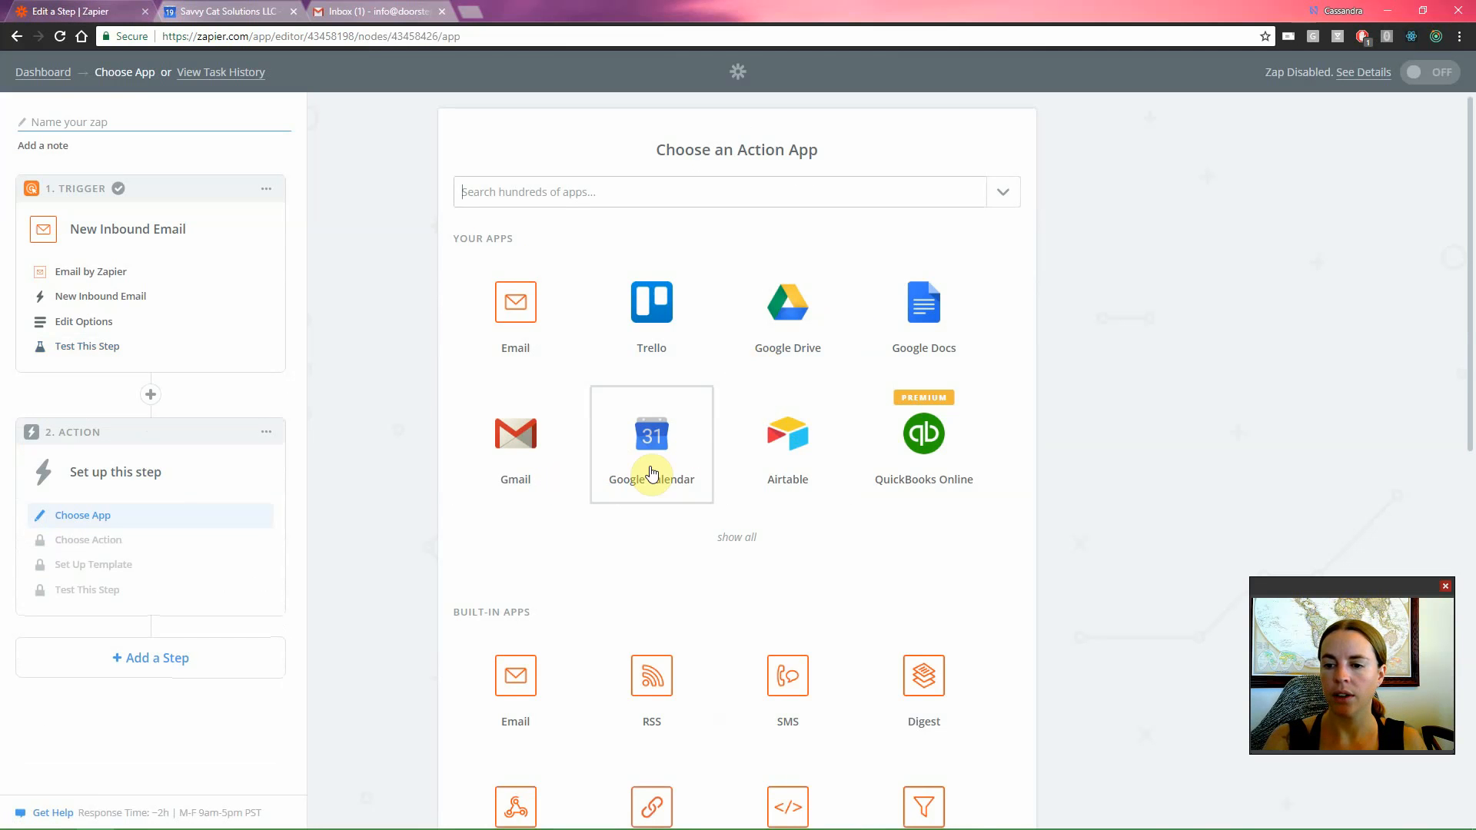
click(339, 15)
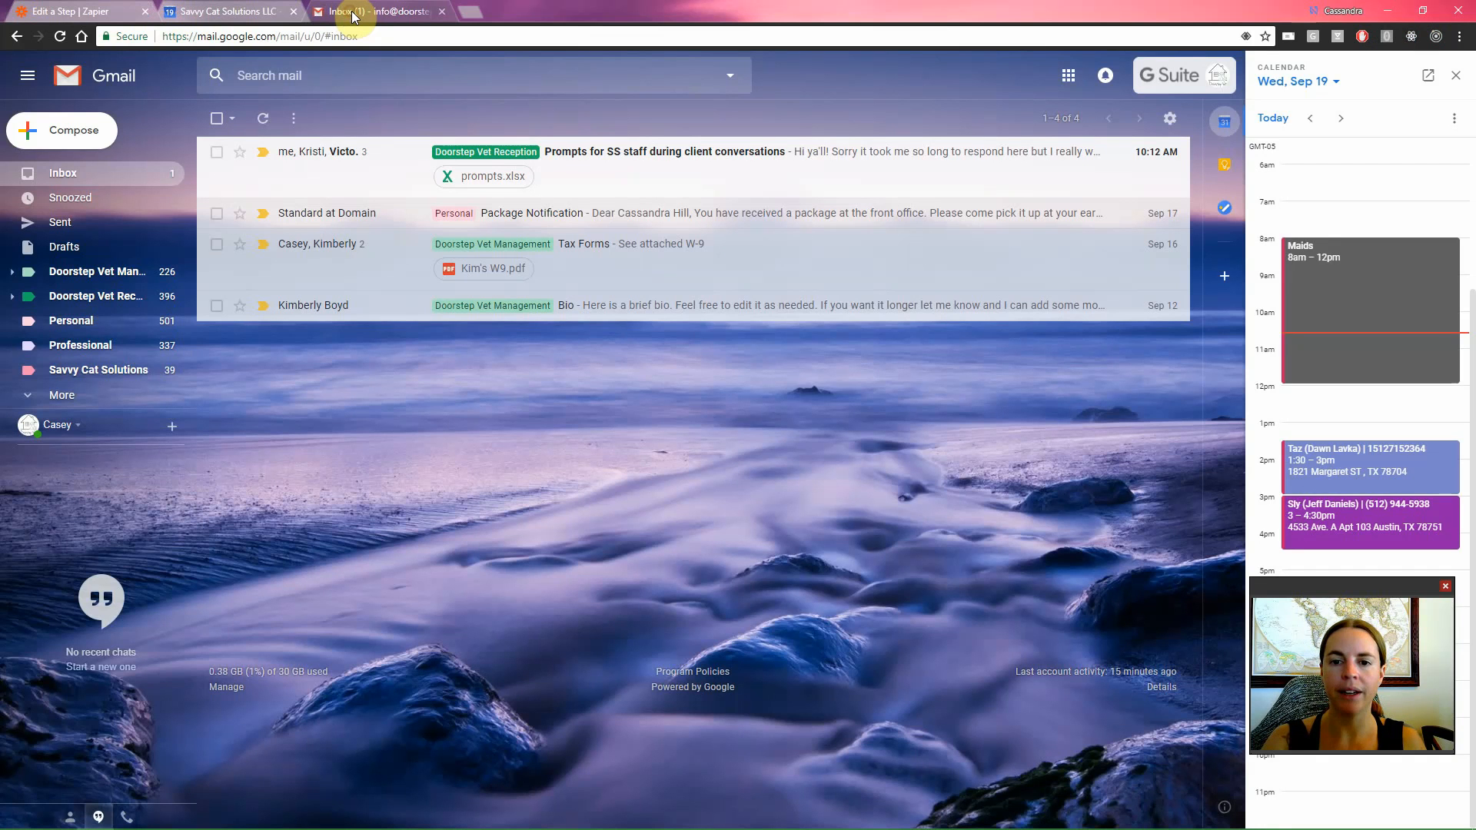
click(83, 16)
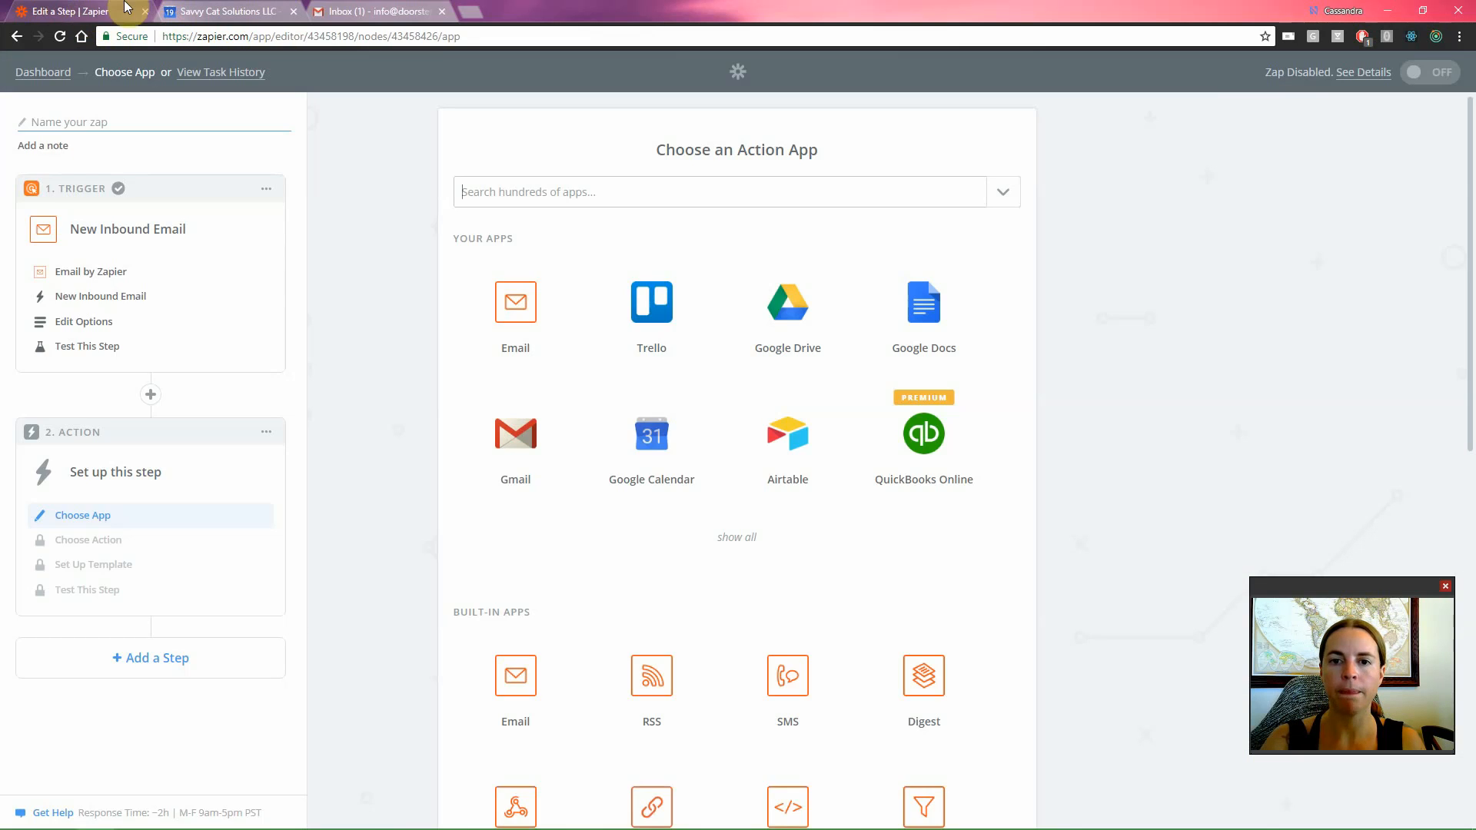
click(335, 14)
click(106, 141)
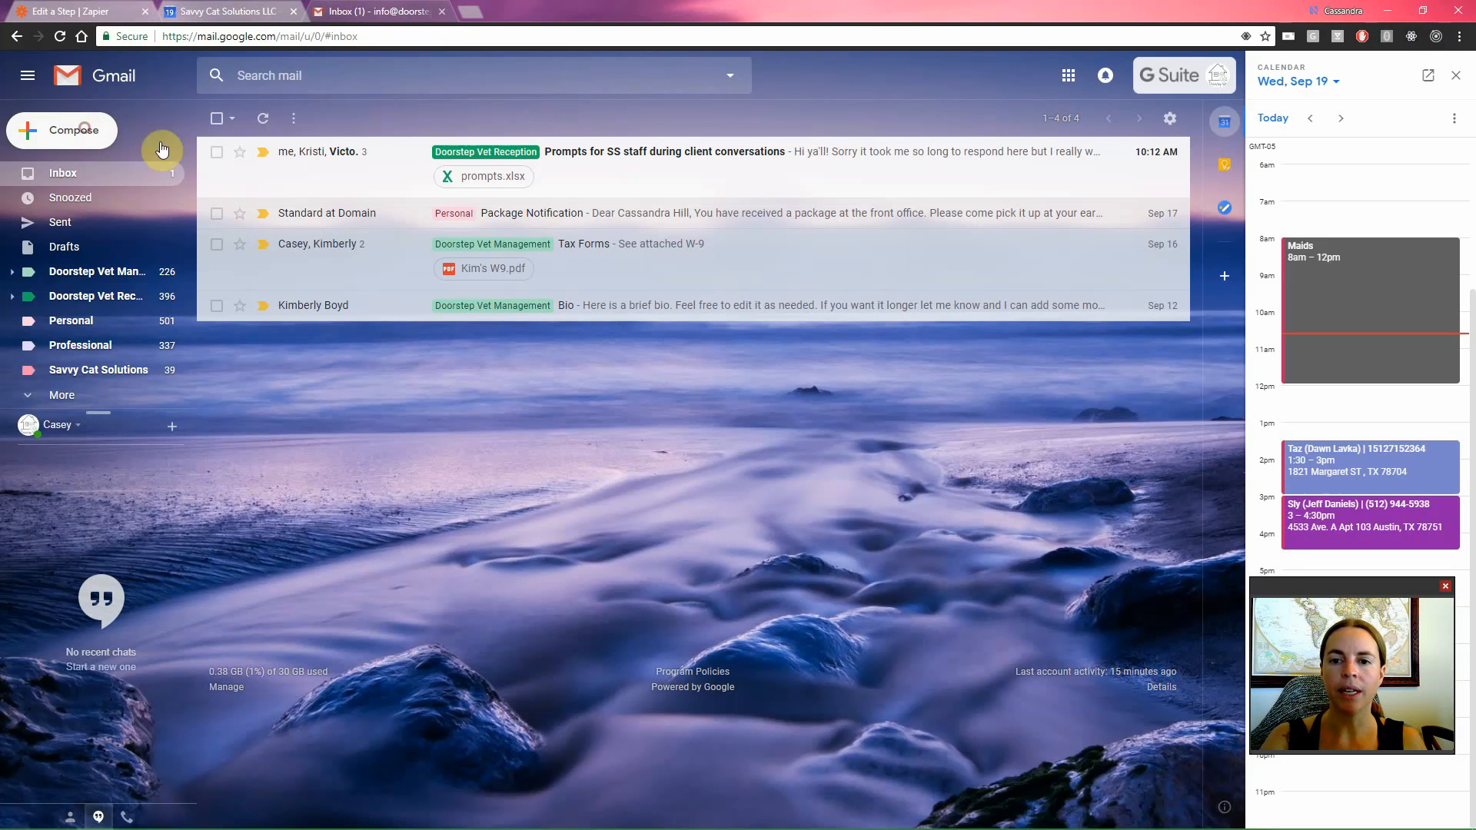
key(ctrl+v)
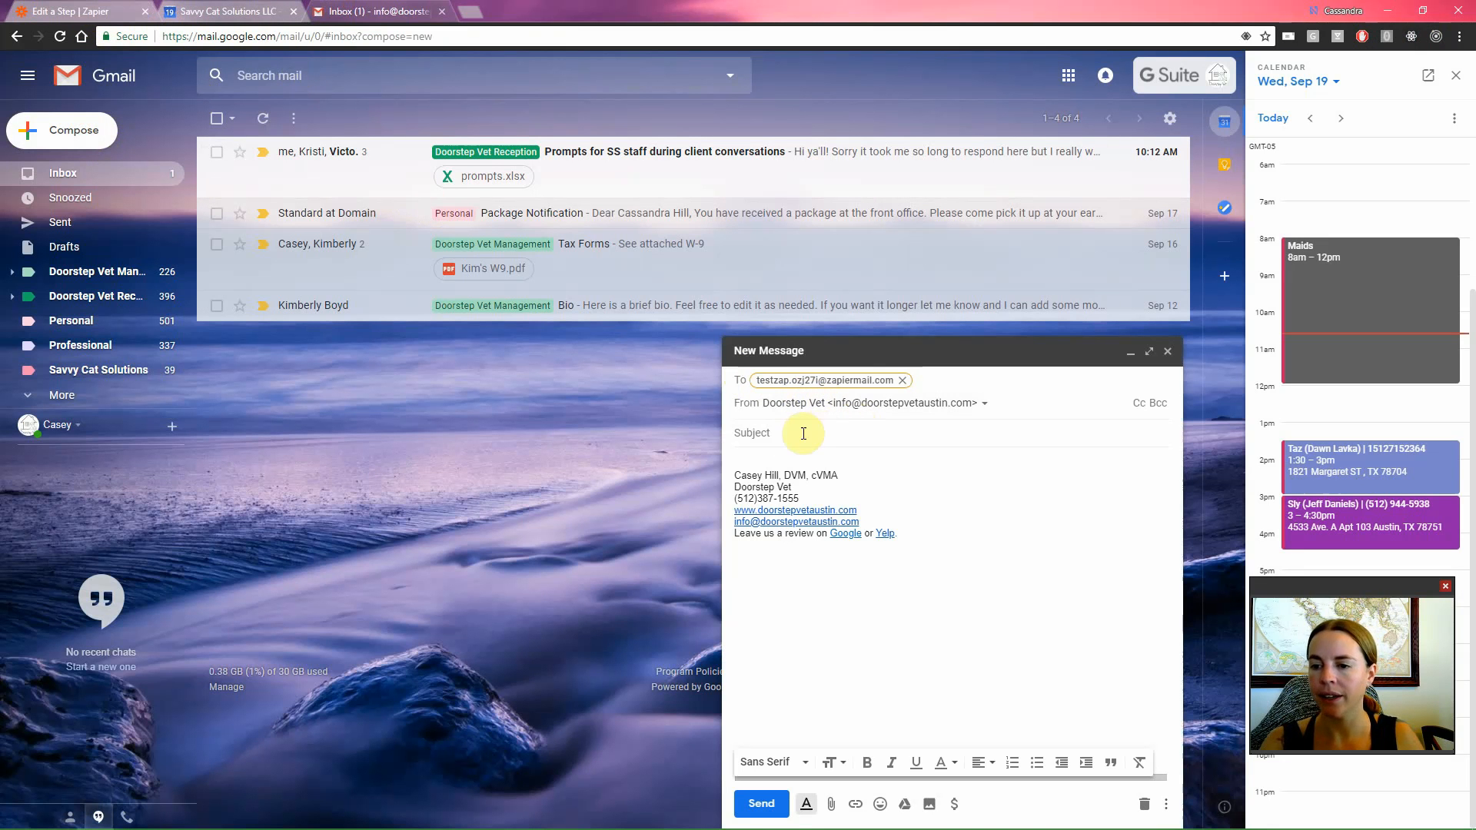
click(1167, 350)
Open the sent test email in Gmail and set up a forward of it addressed to the zap's inbound email address.
click(162, 230)
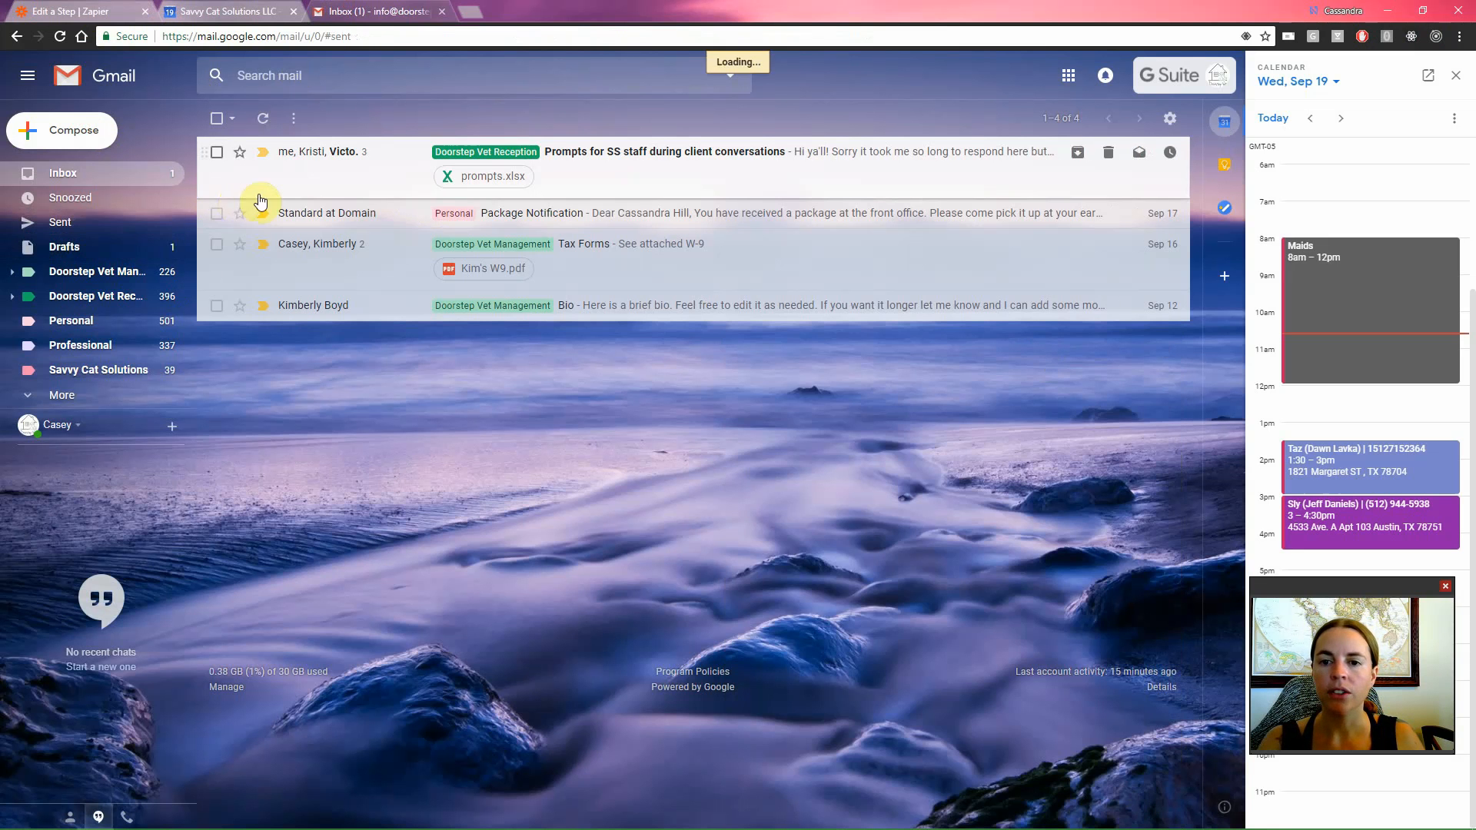
click(306, 151)
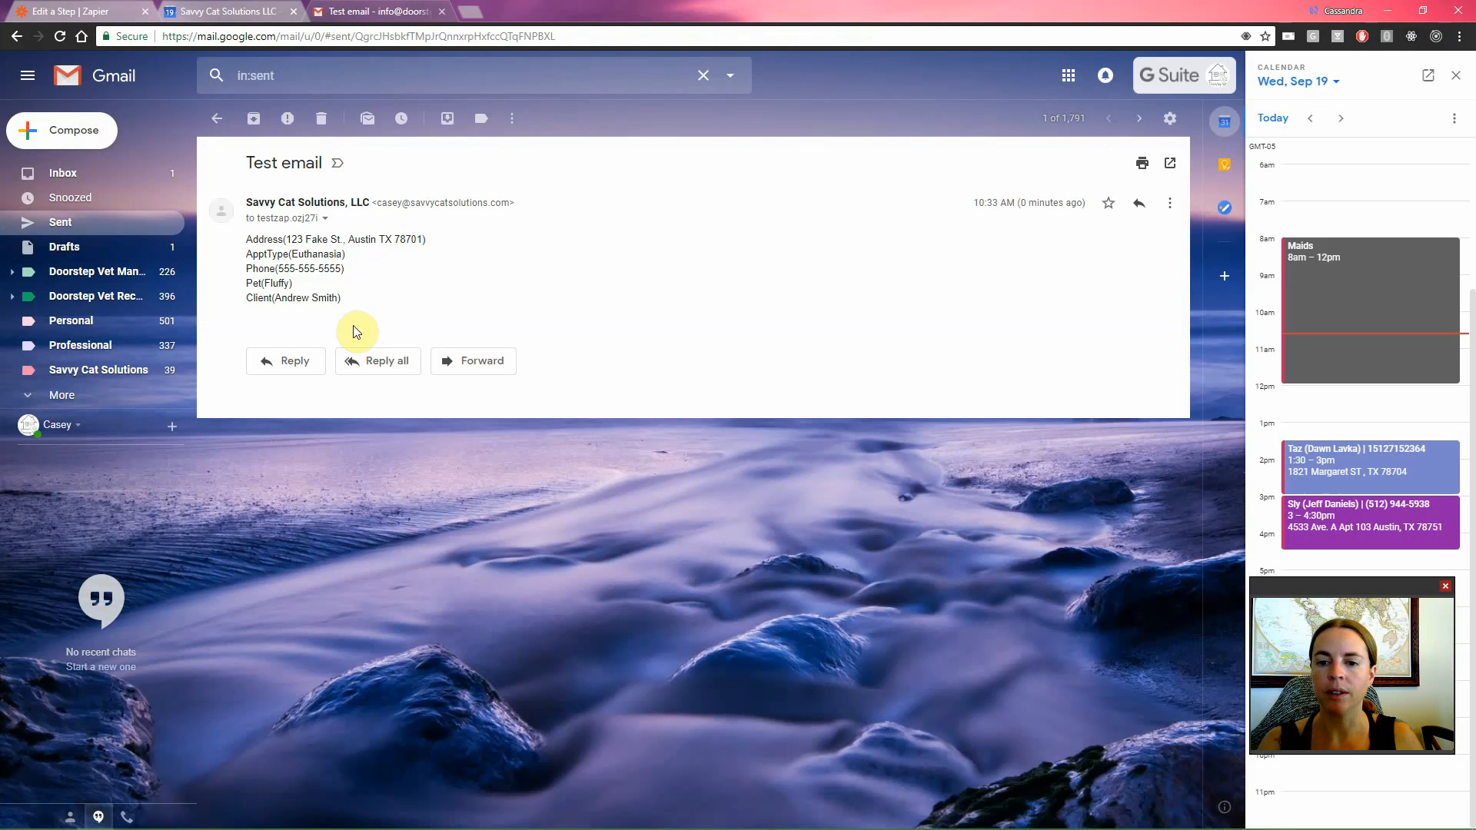
click(299, 362)
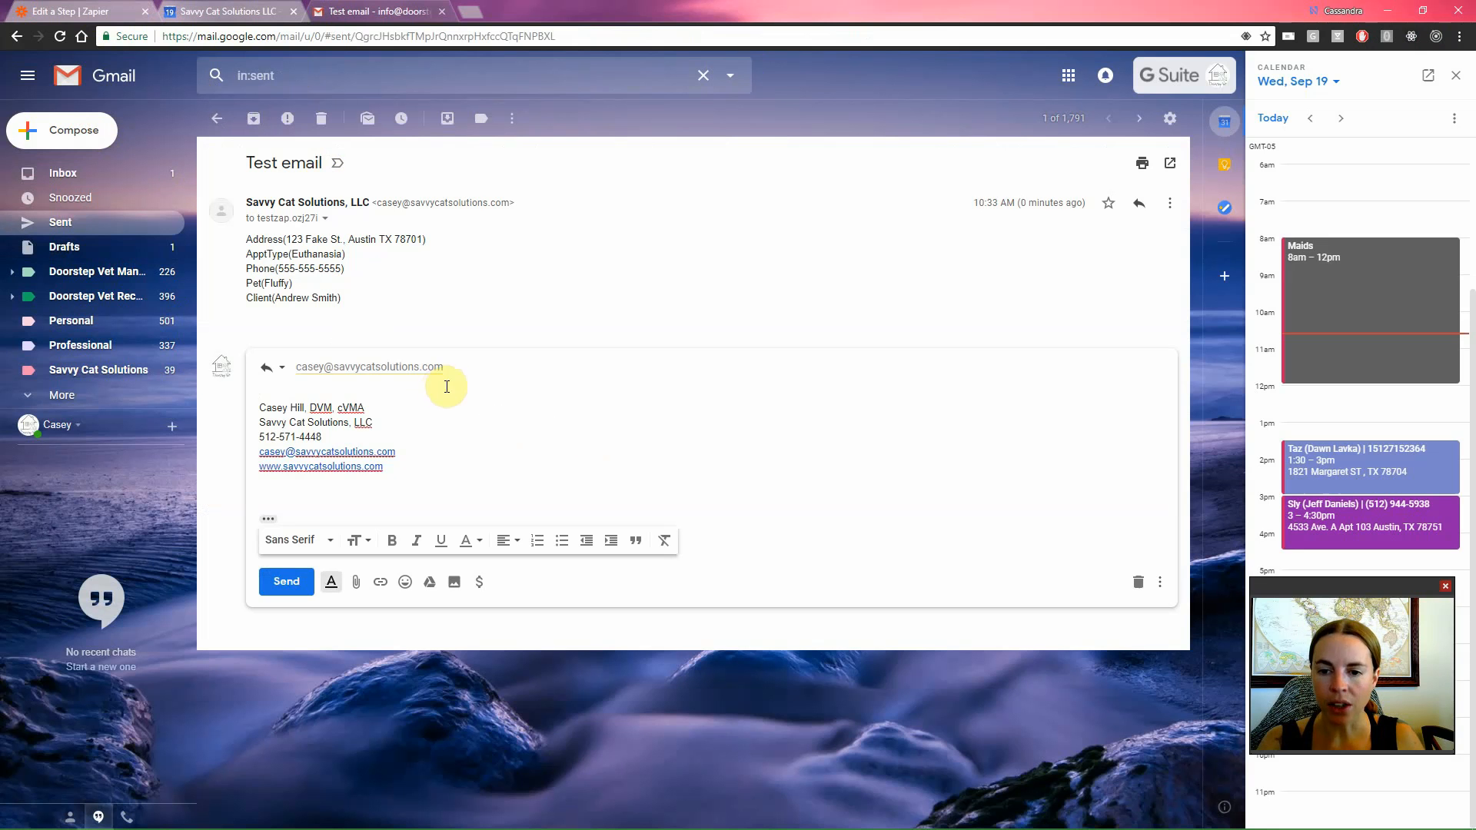
click(283, 369)
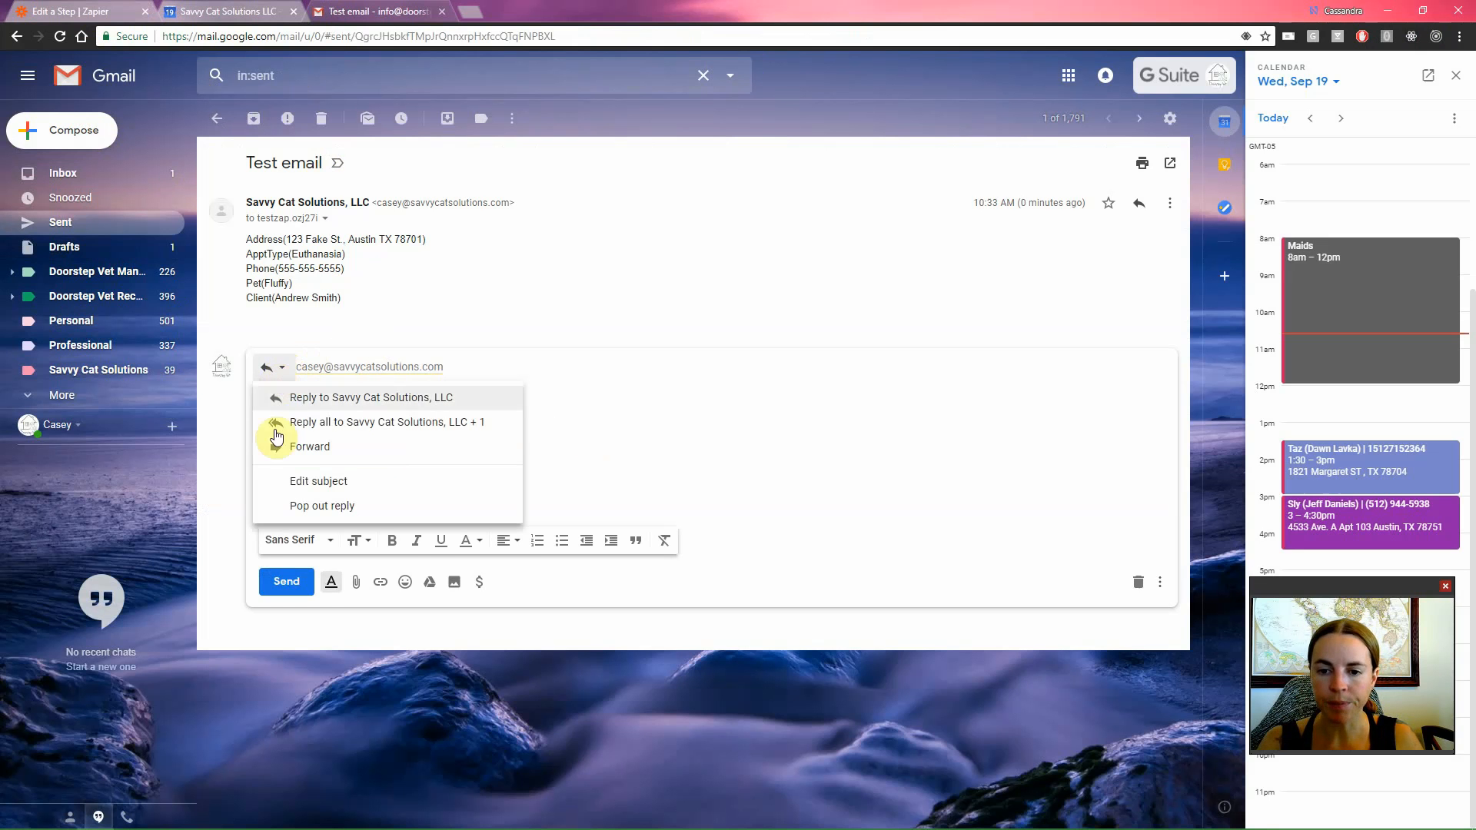
click(291, 445)
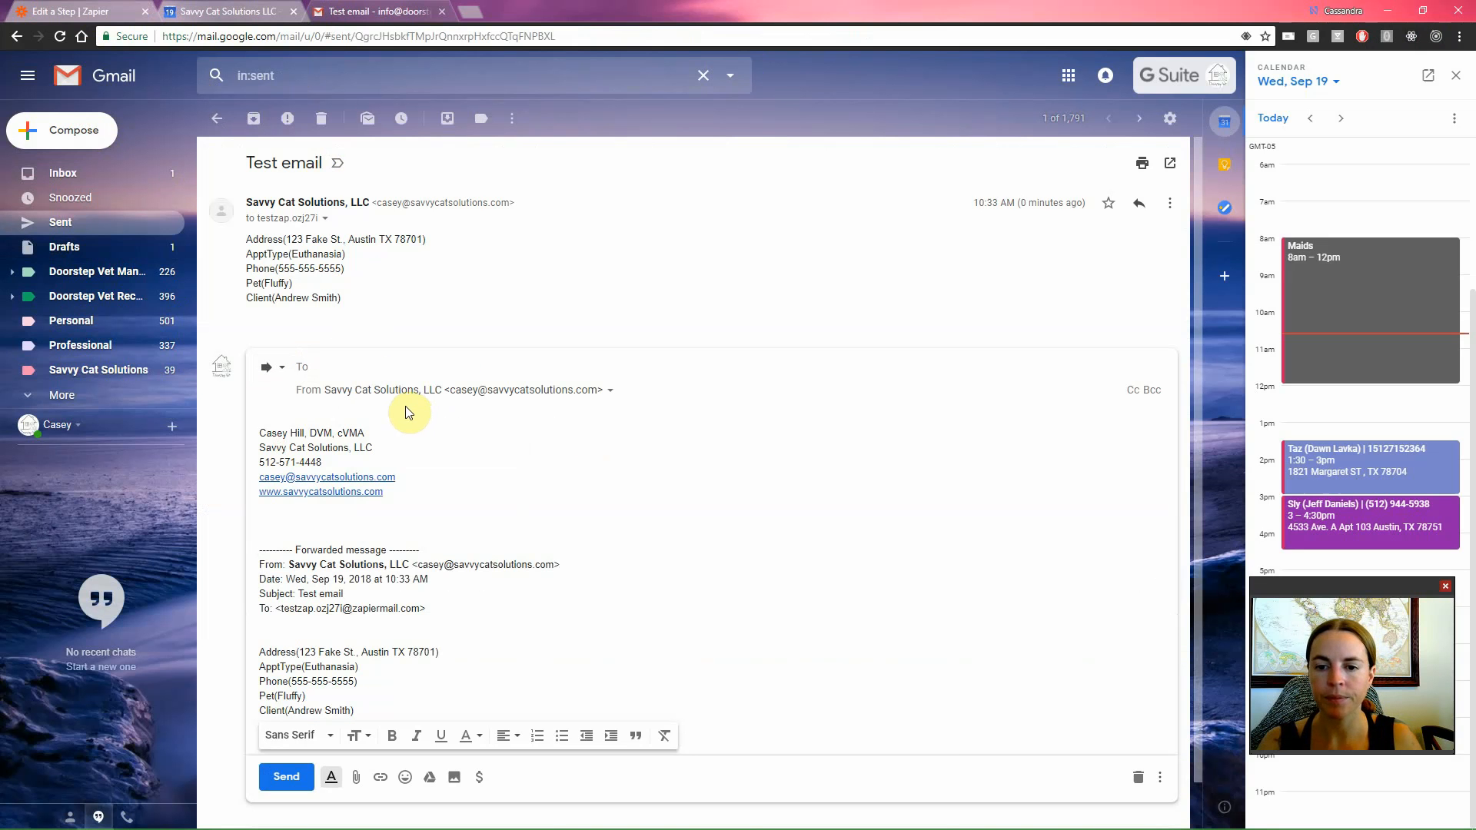
key(ctrl+v)
click(298, 416)
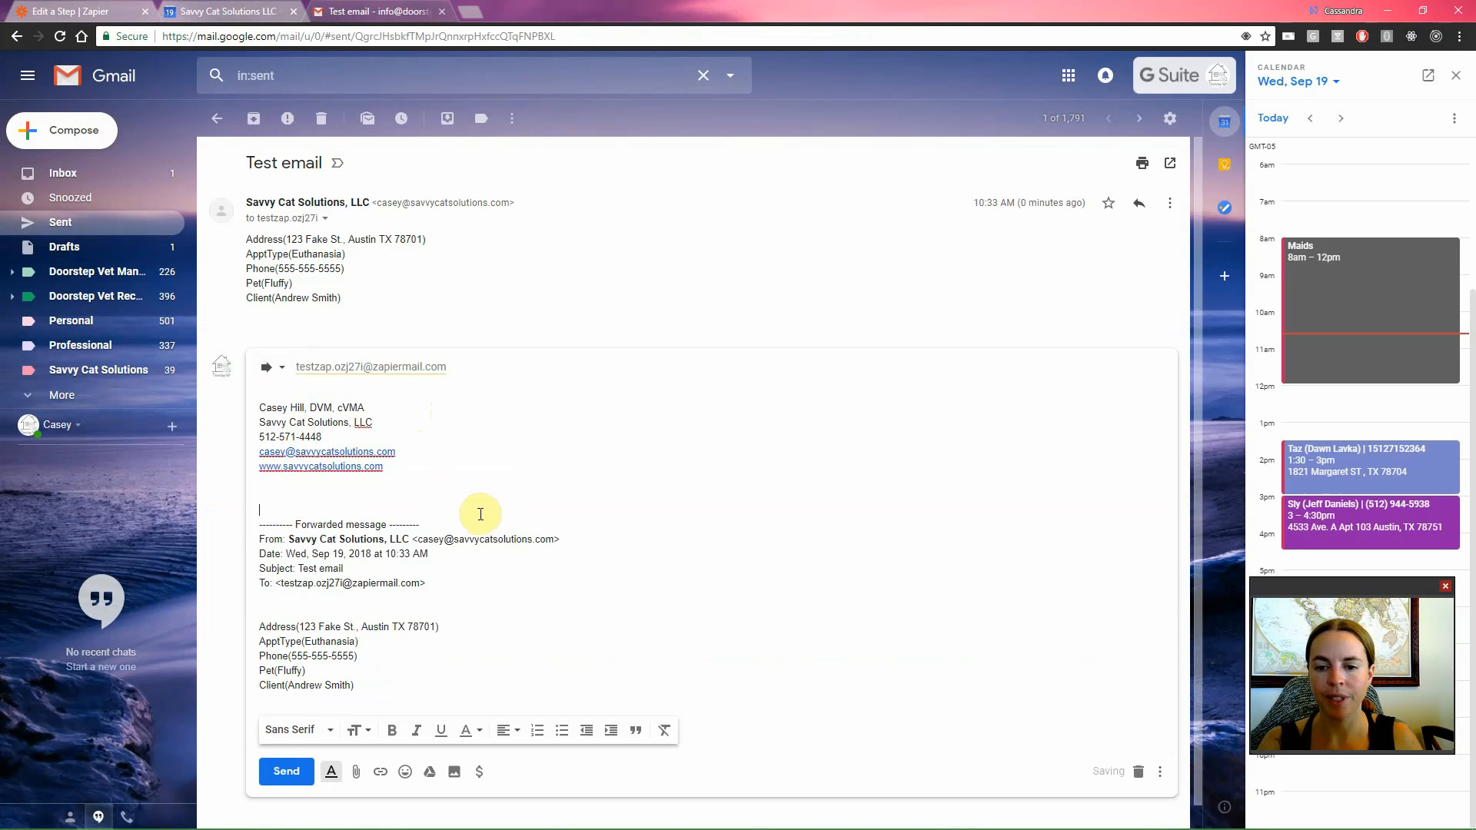
Delete the signature and the forwarded-message header above the appointment details in the forward.
drag(487, 532, 469, 594)
drag(384, 523, 223, 398)
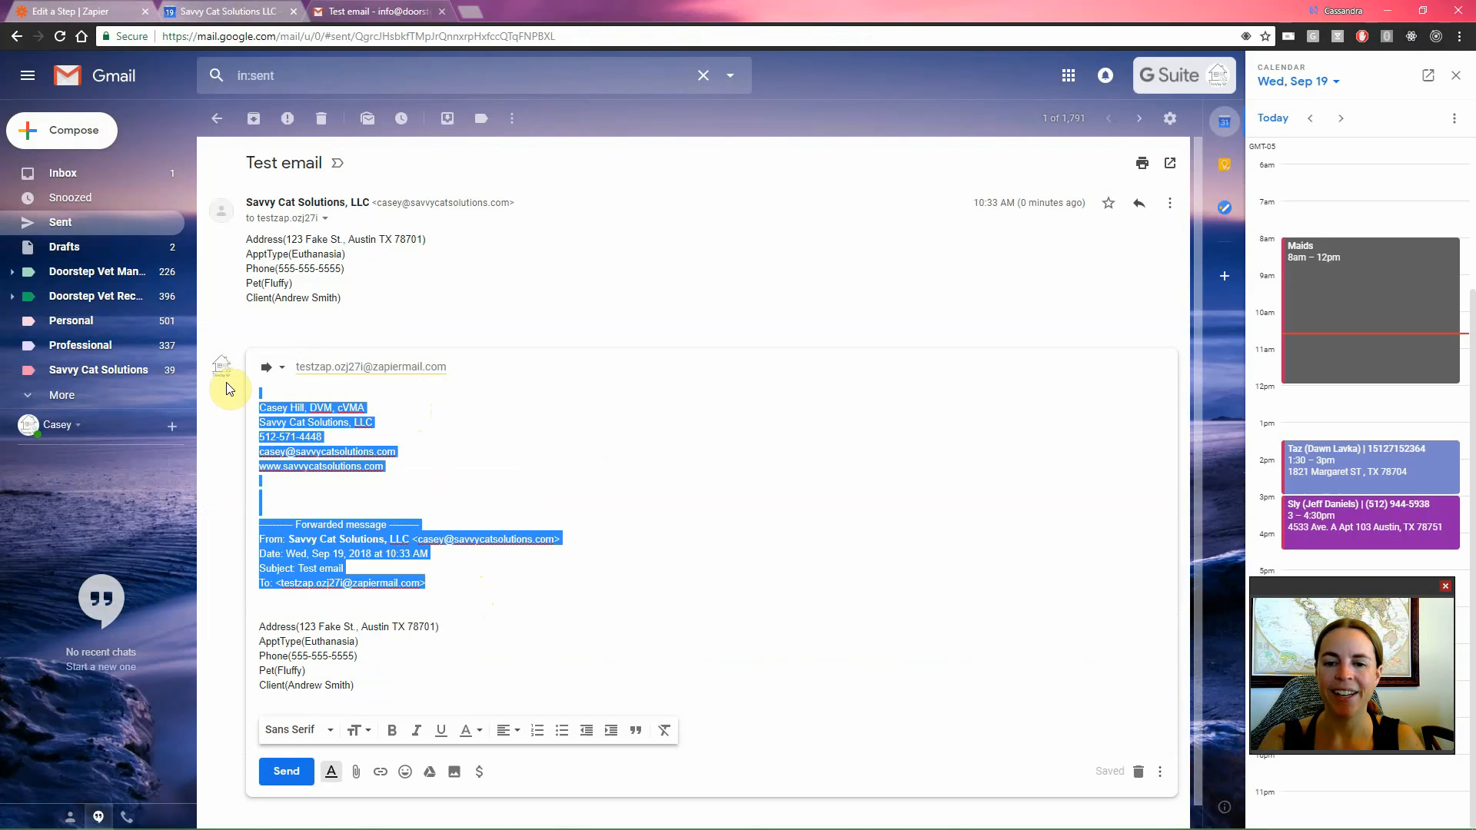
key(BackSpace)
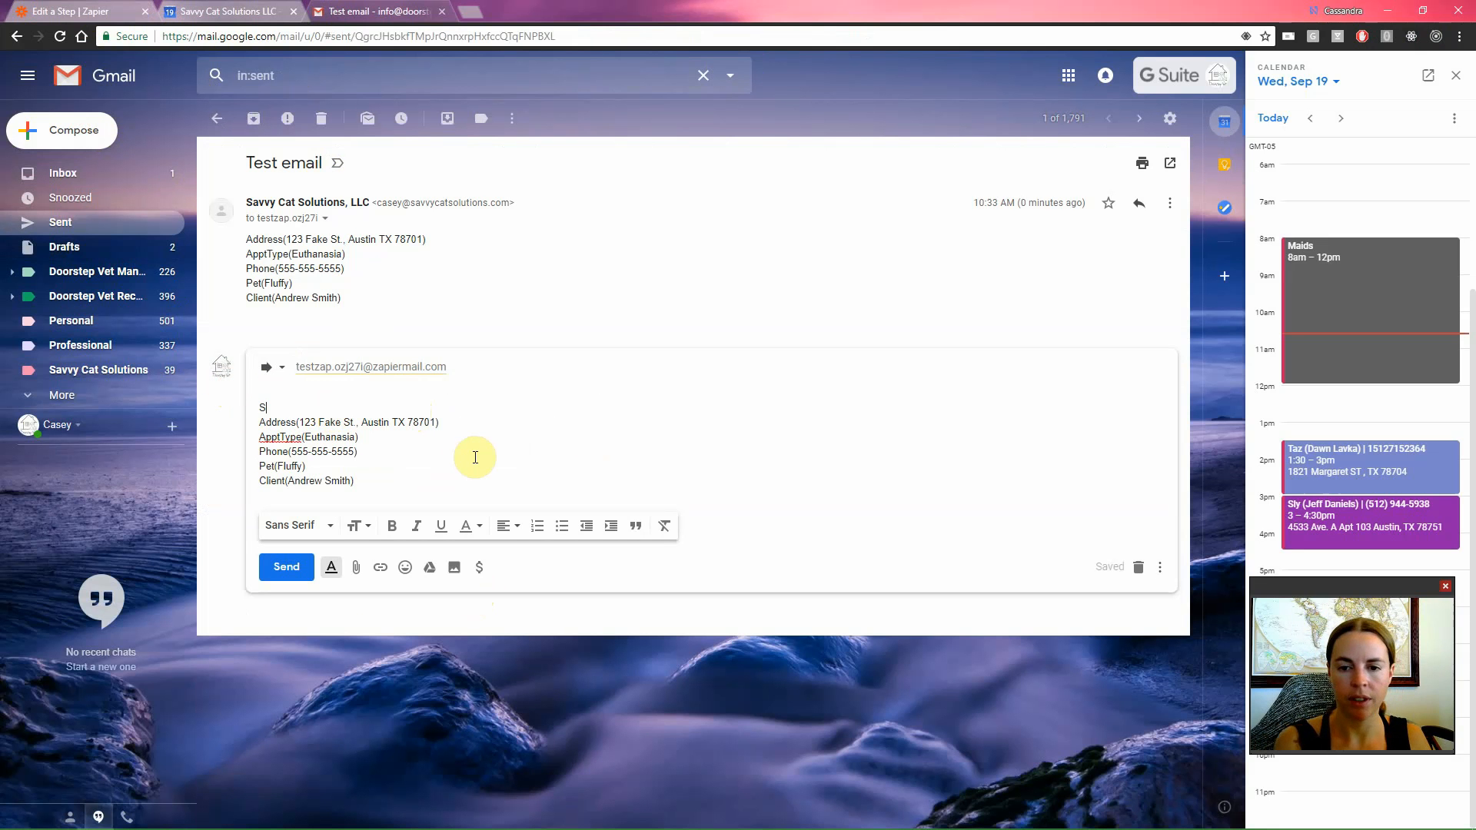
Add the lines Time(9:00 am) and Date(9/20/2018) above the Address line and send the forwarded email.
key(BackSpace)
key(BackSpace)
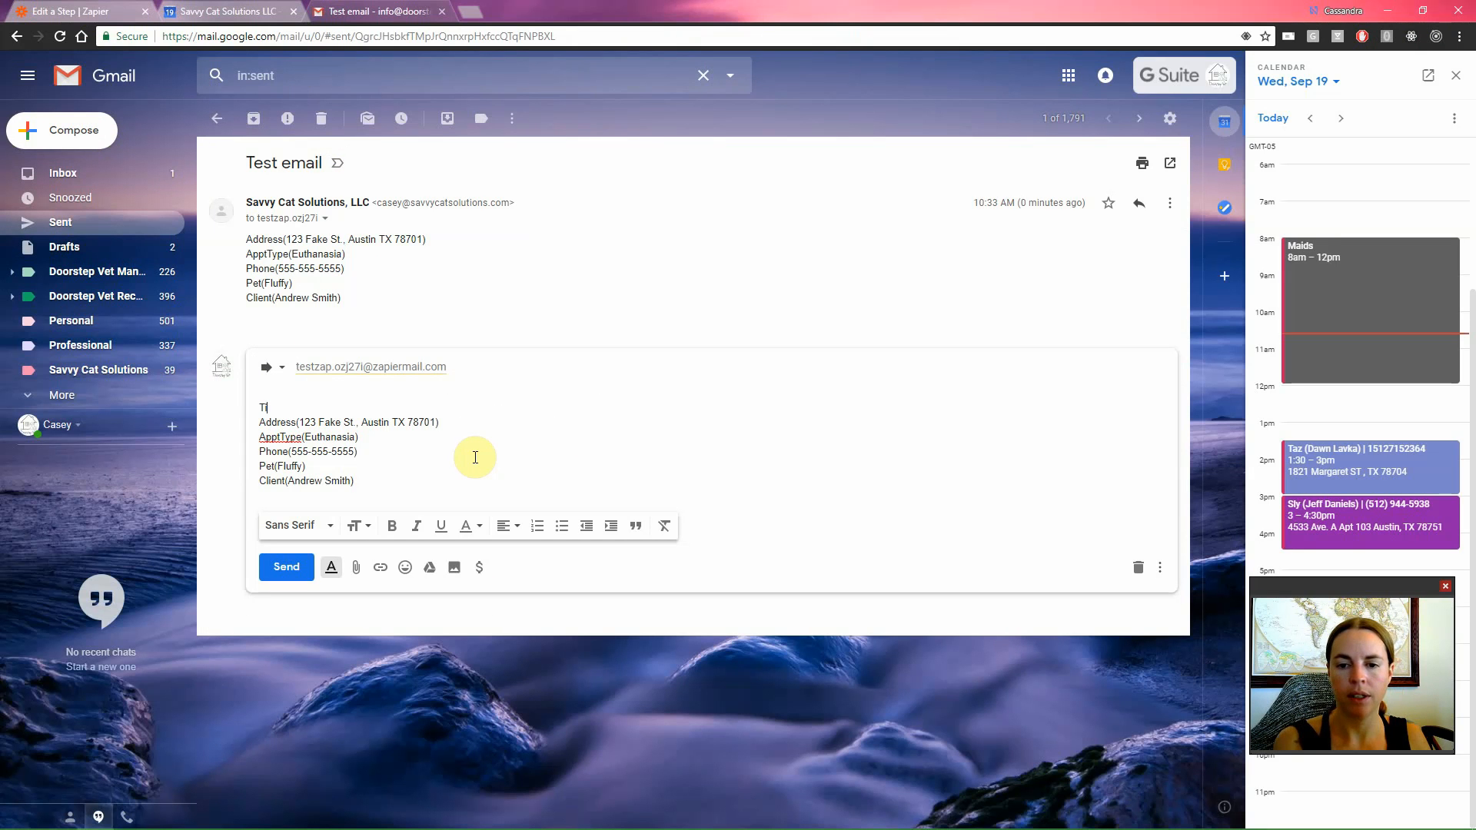
text(me(9:00)
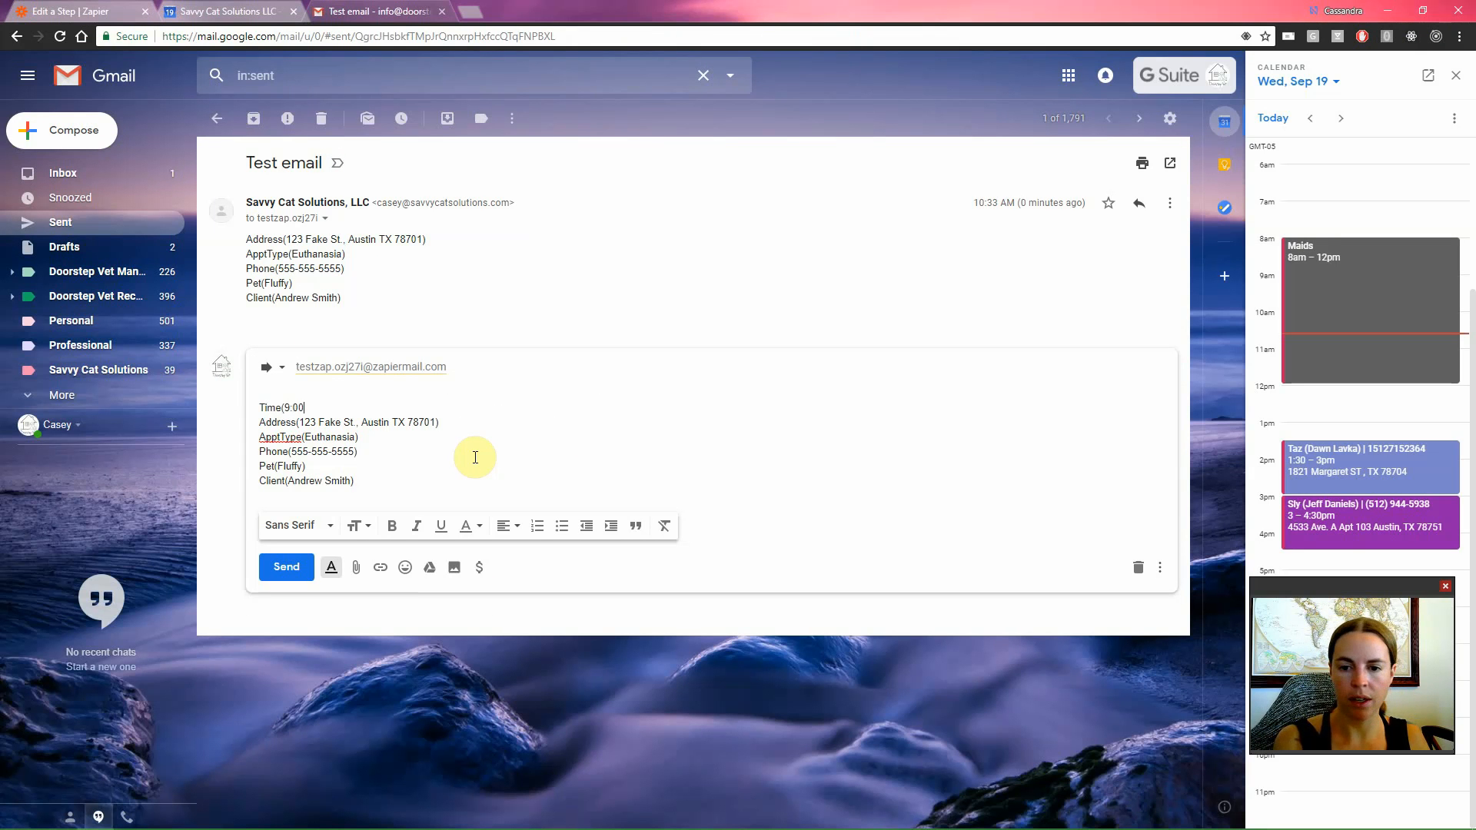
text( am))
key(Return)
text(Date(9/20/2018)
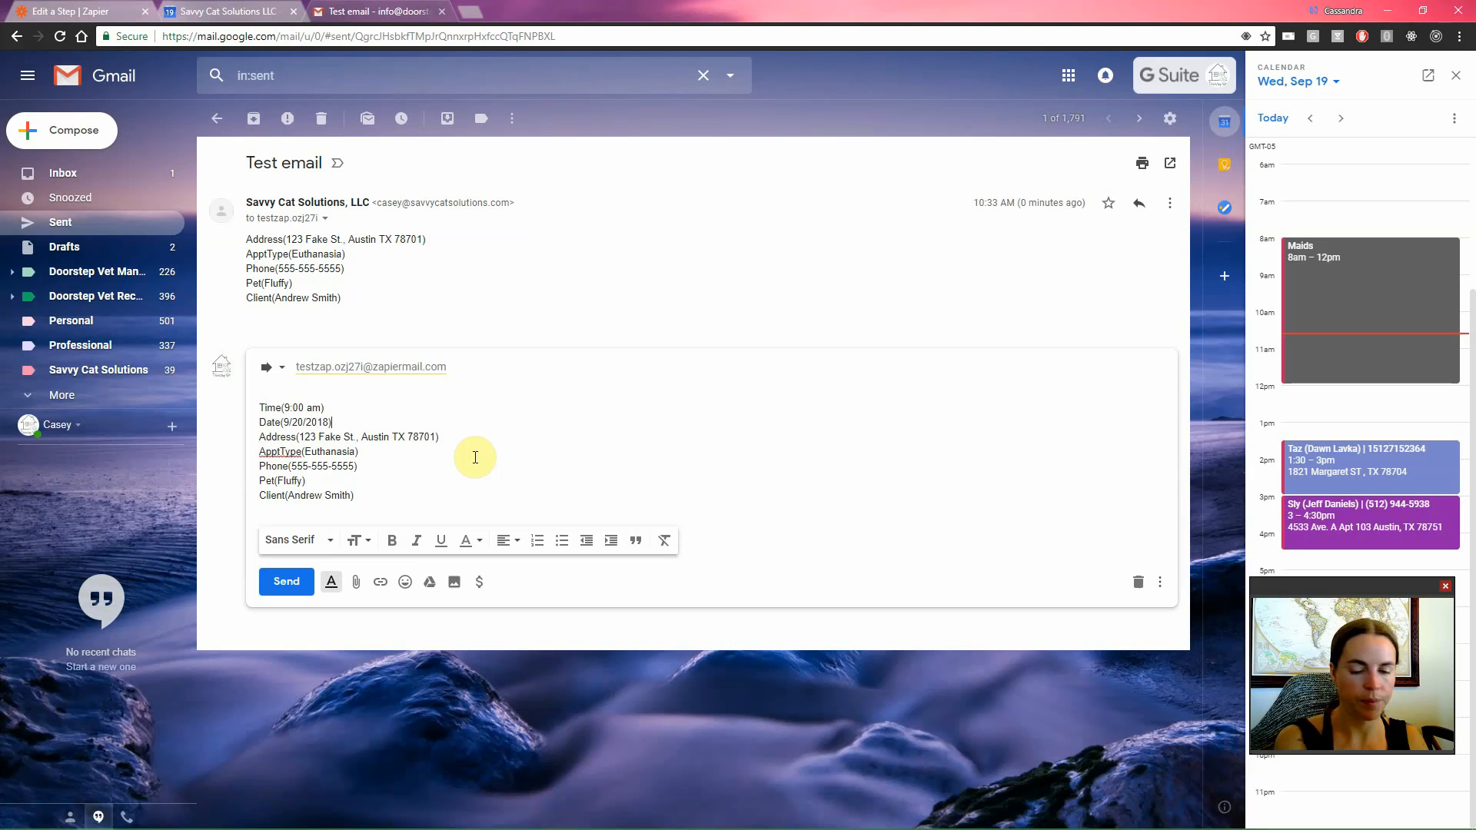
click(292, 582)
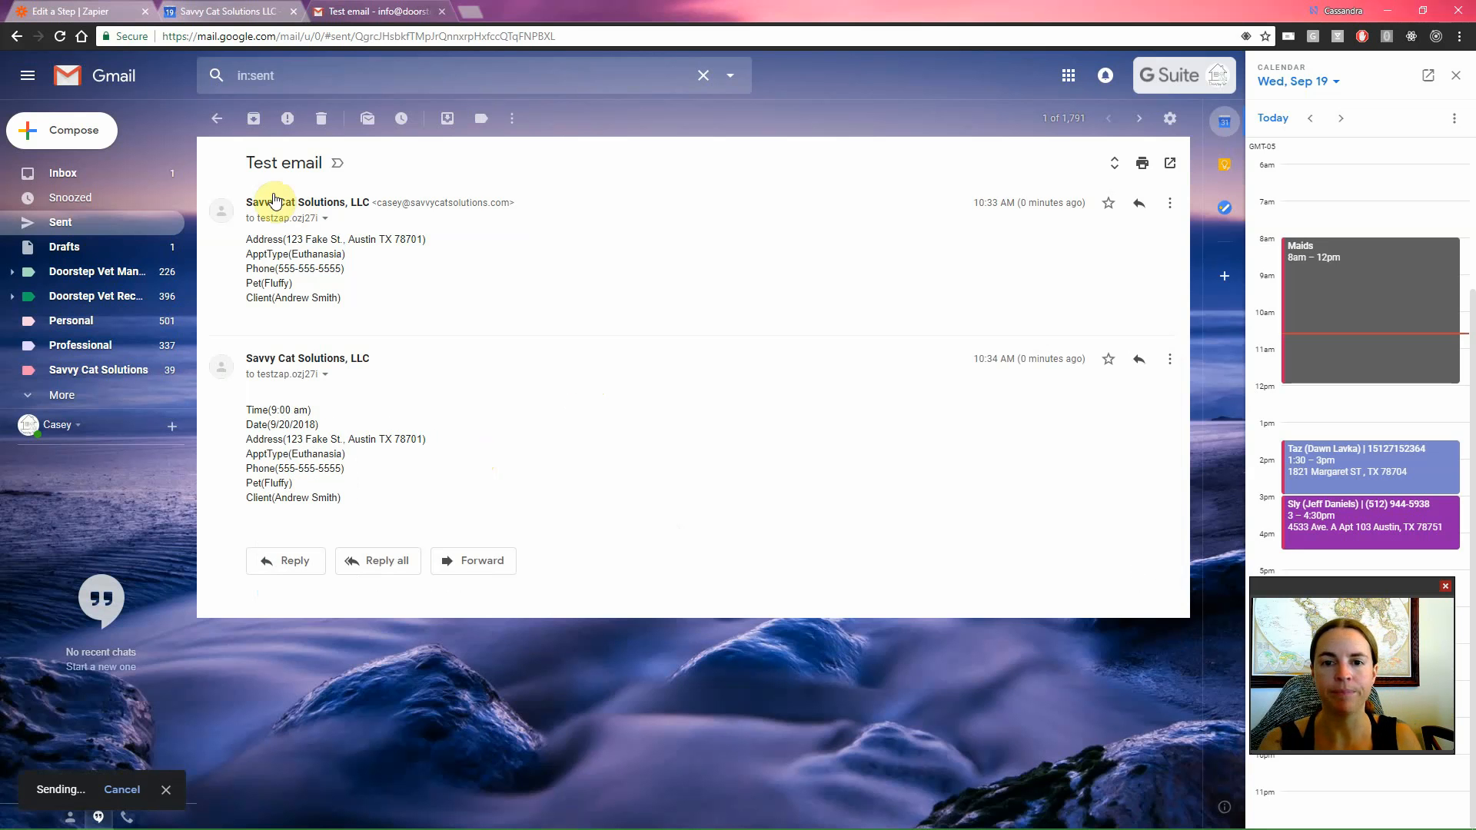
Switch back to the zap in Zapier and request more samples for the inbound email trigger.
click(98, 13)
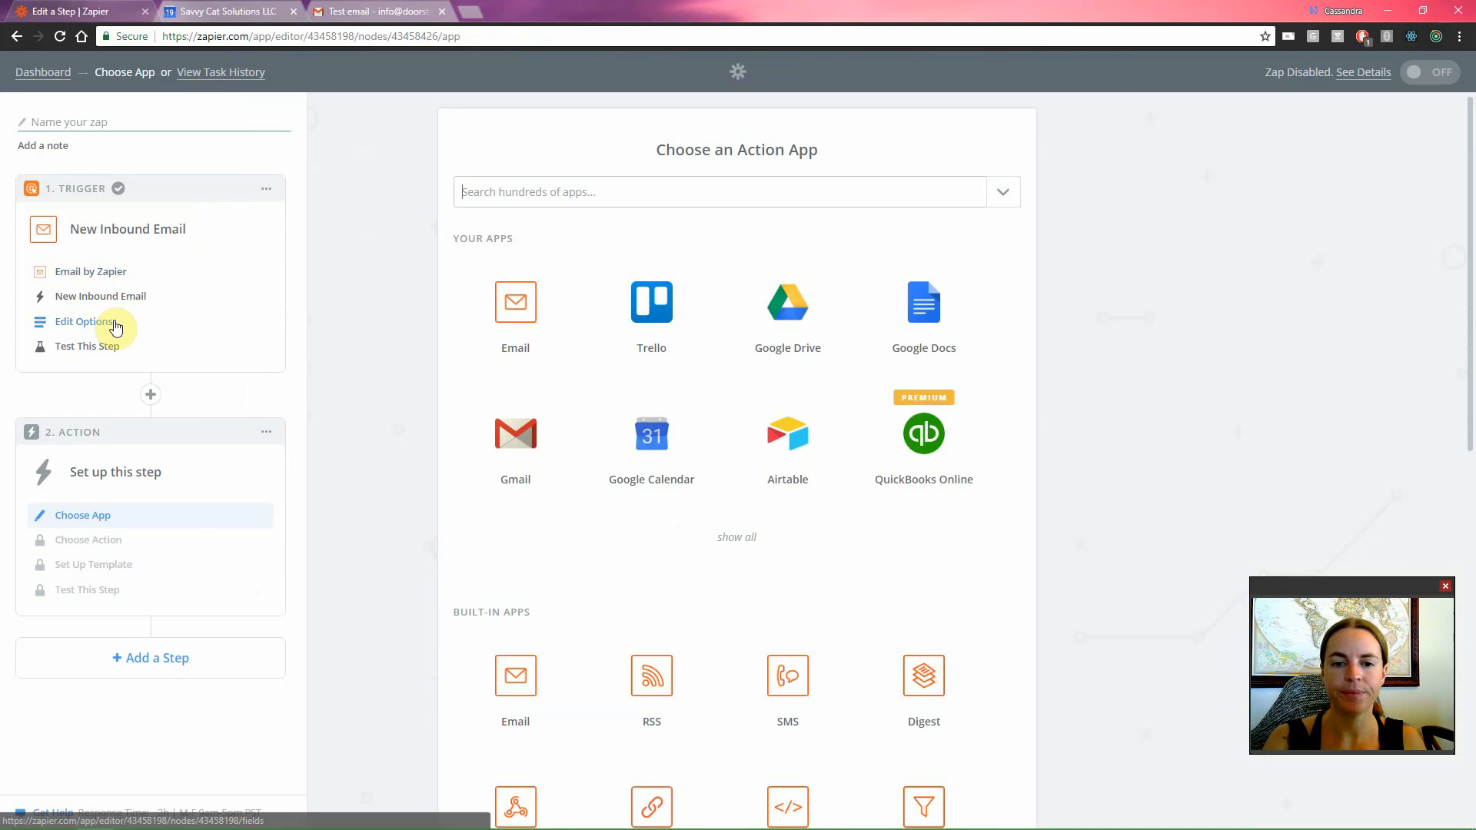
click(108, 344)
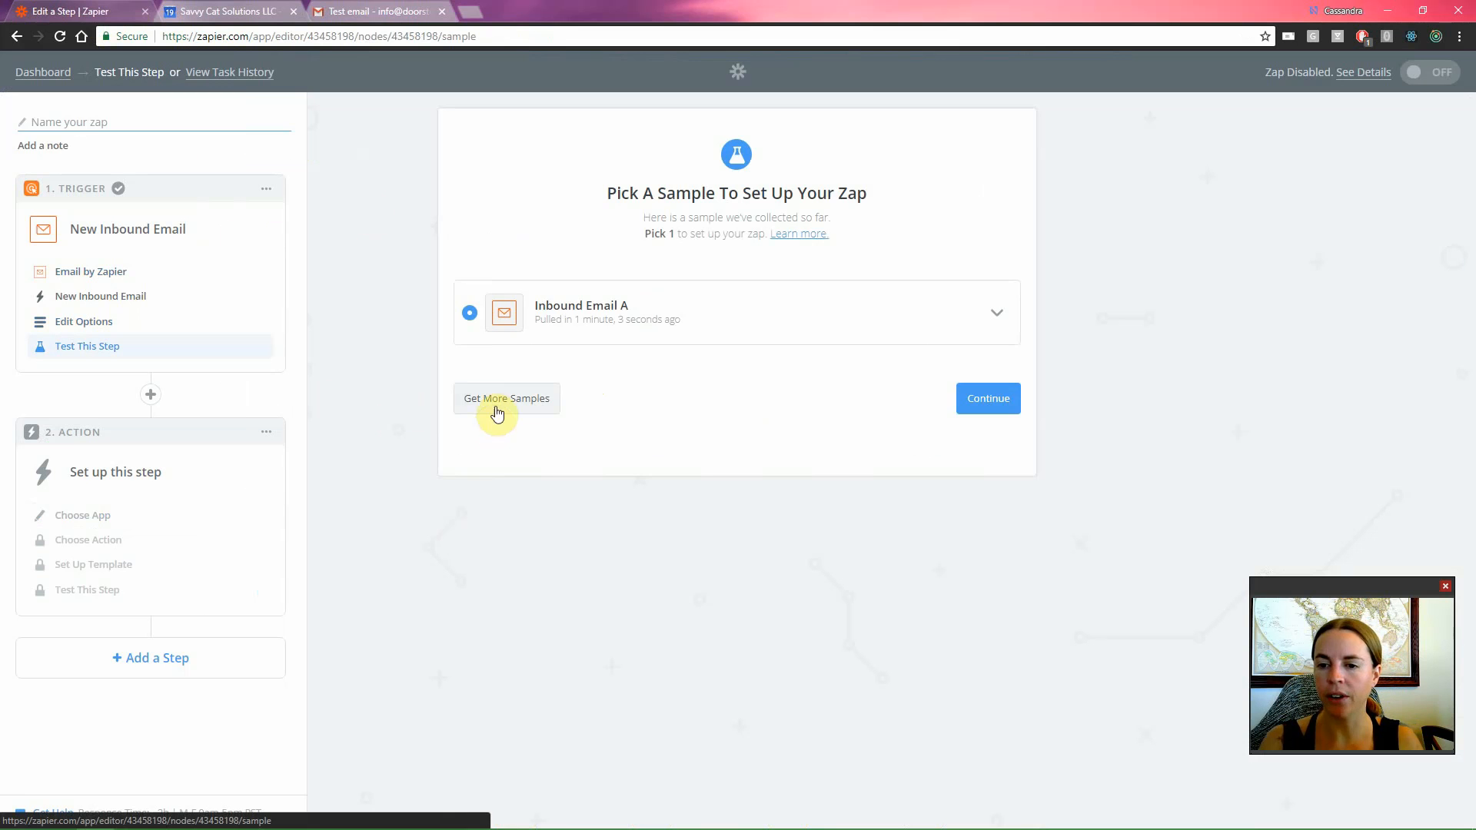
click(496, 412)
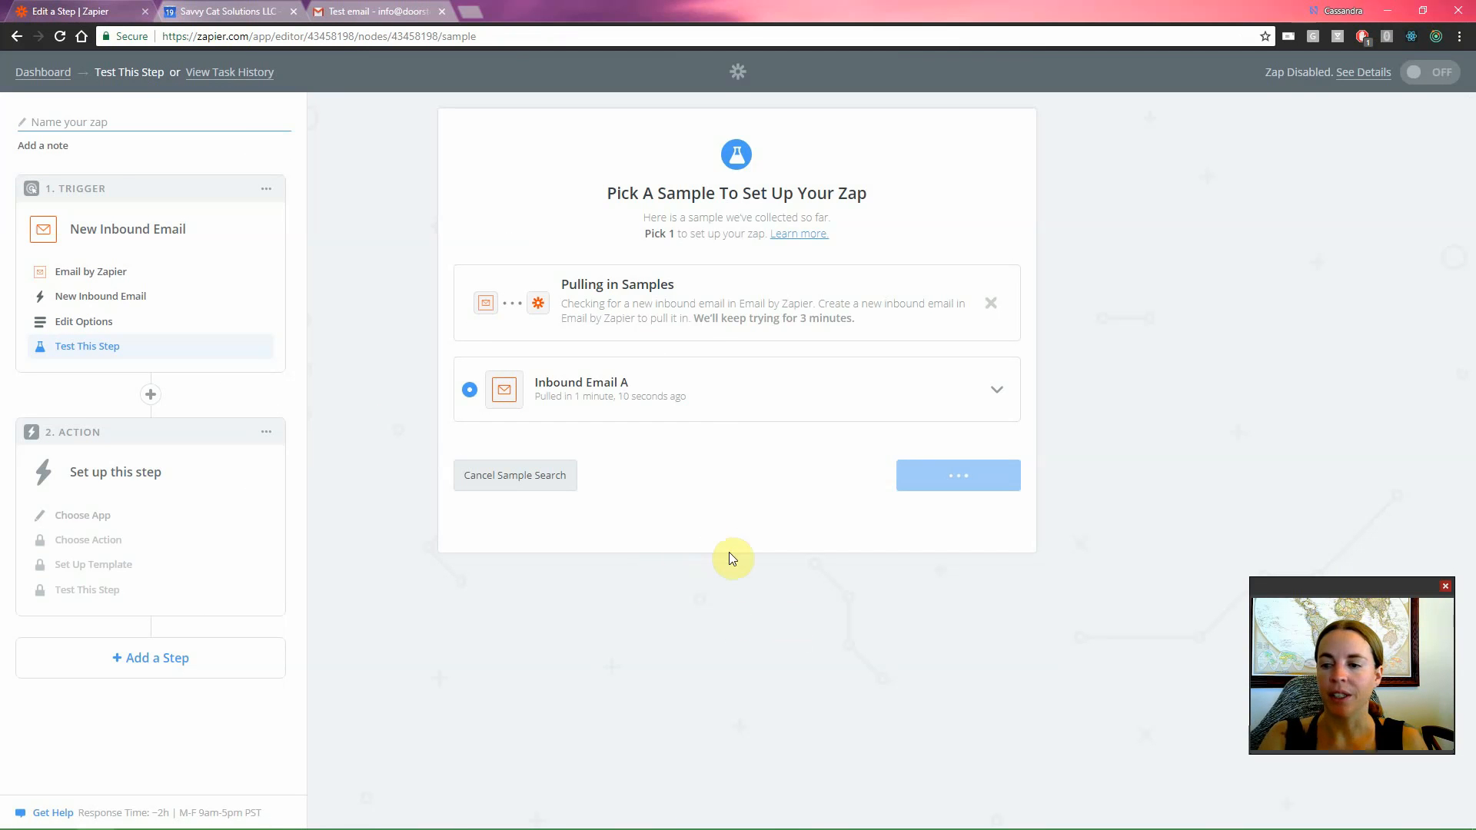
click(550, 484)
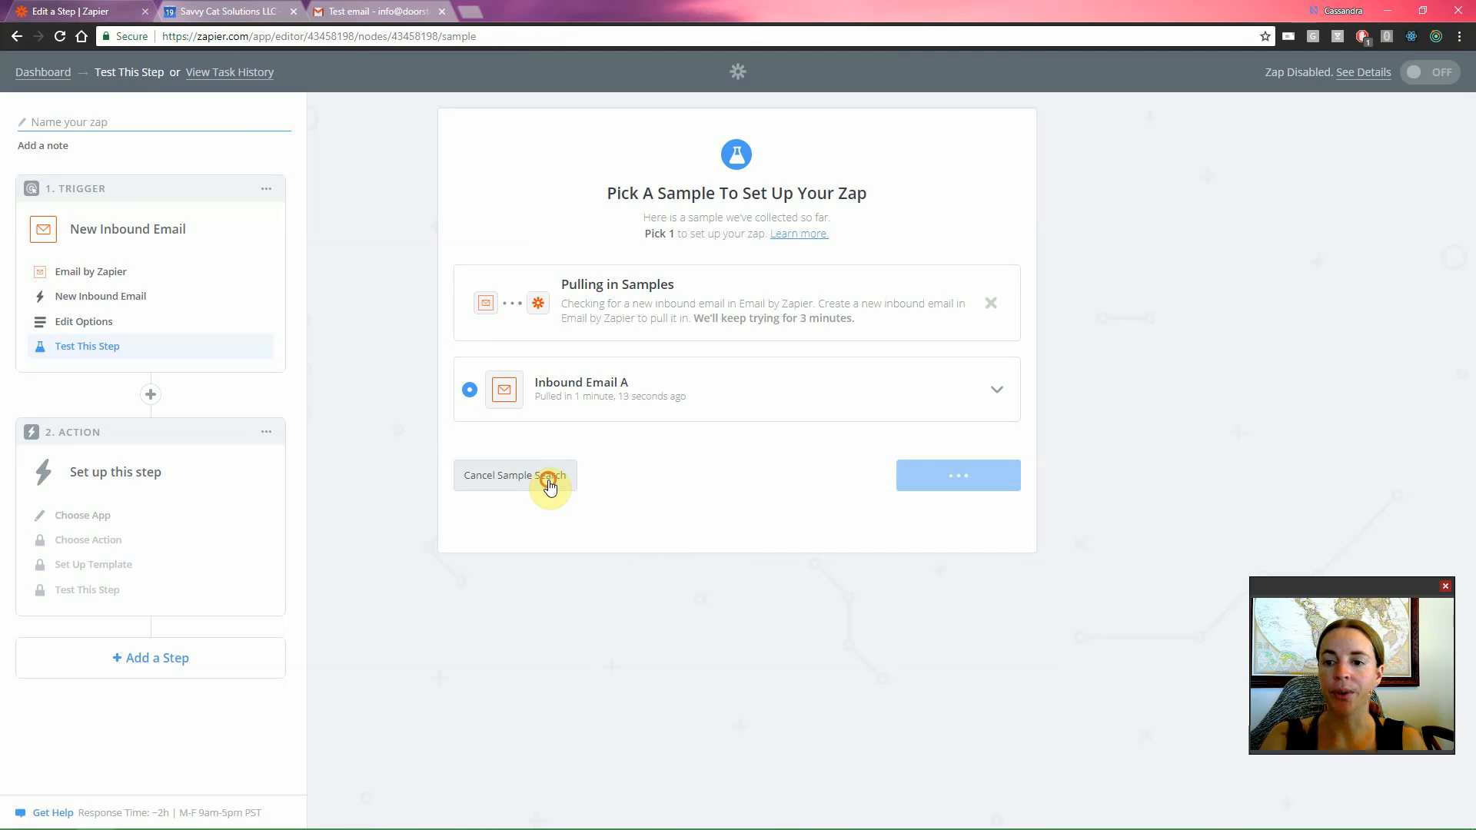
click(508, 401)
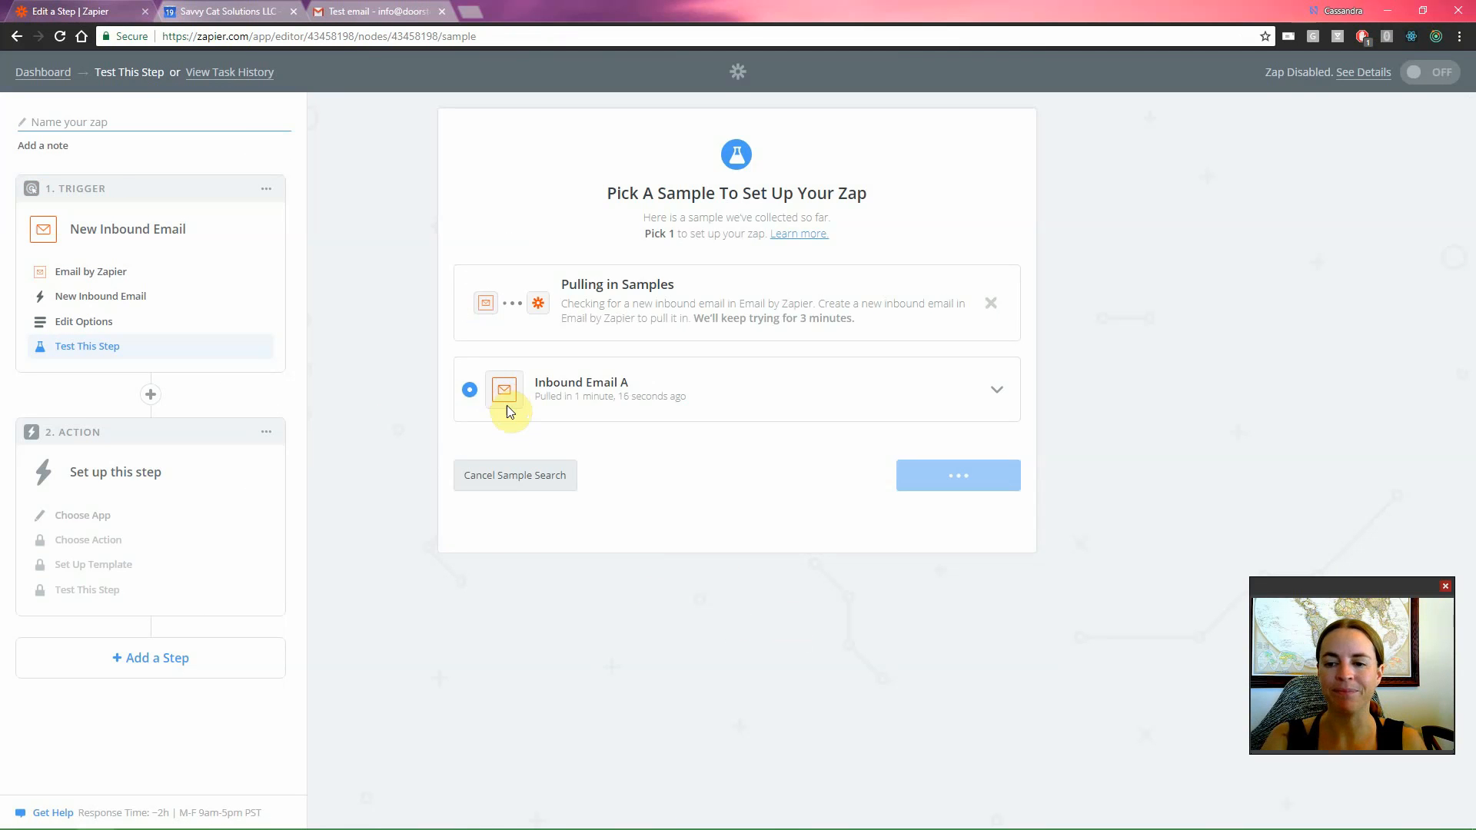
Inspect the fields of Inbound Email A, select it as the trigger's sample and continue to the action setup.
click(999, 392)
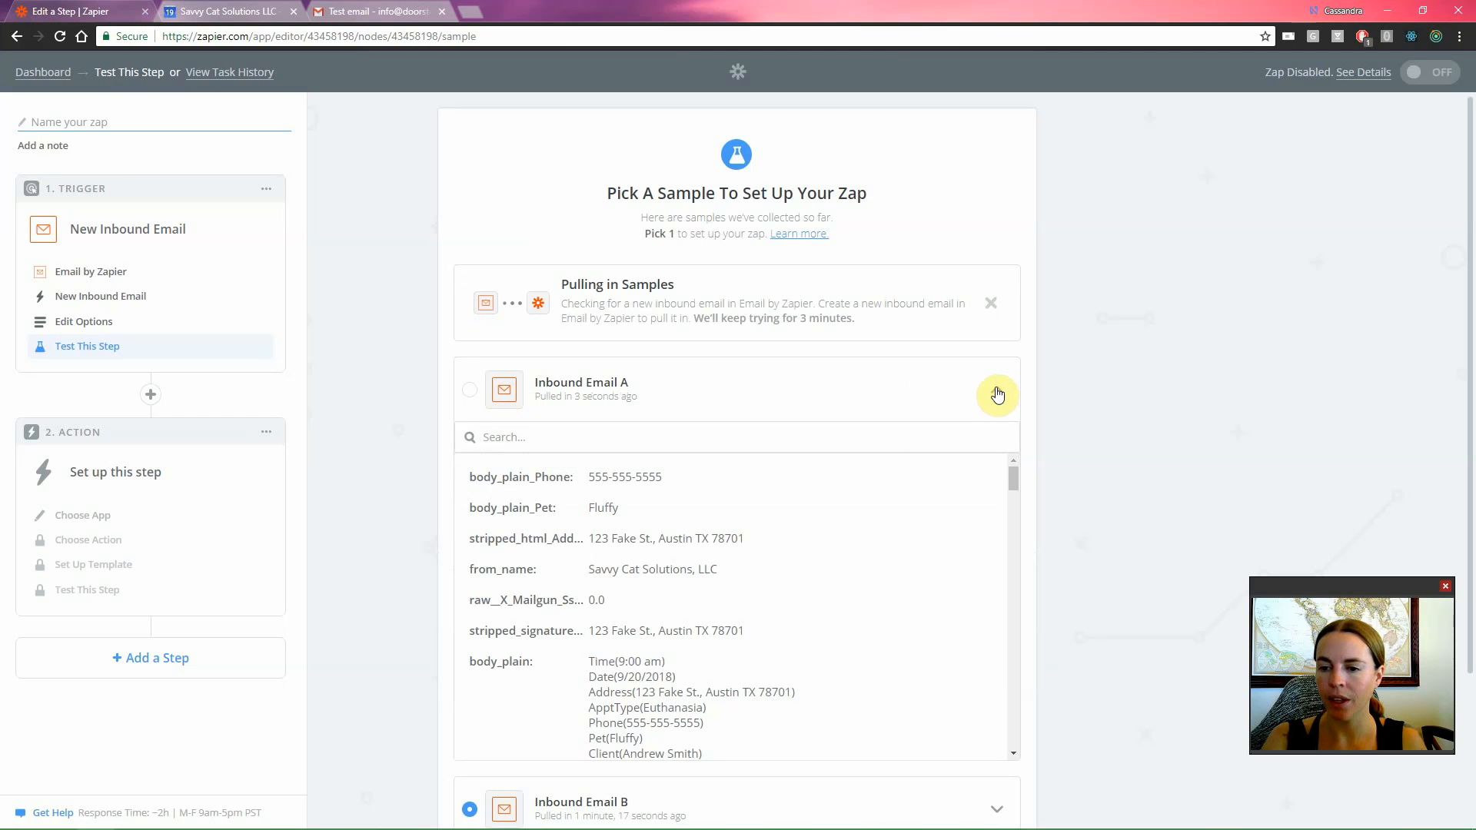
scroll(885, 554, down, 1)
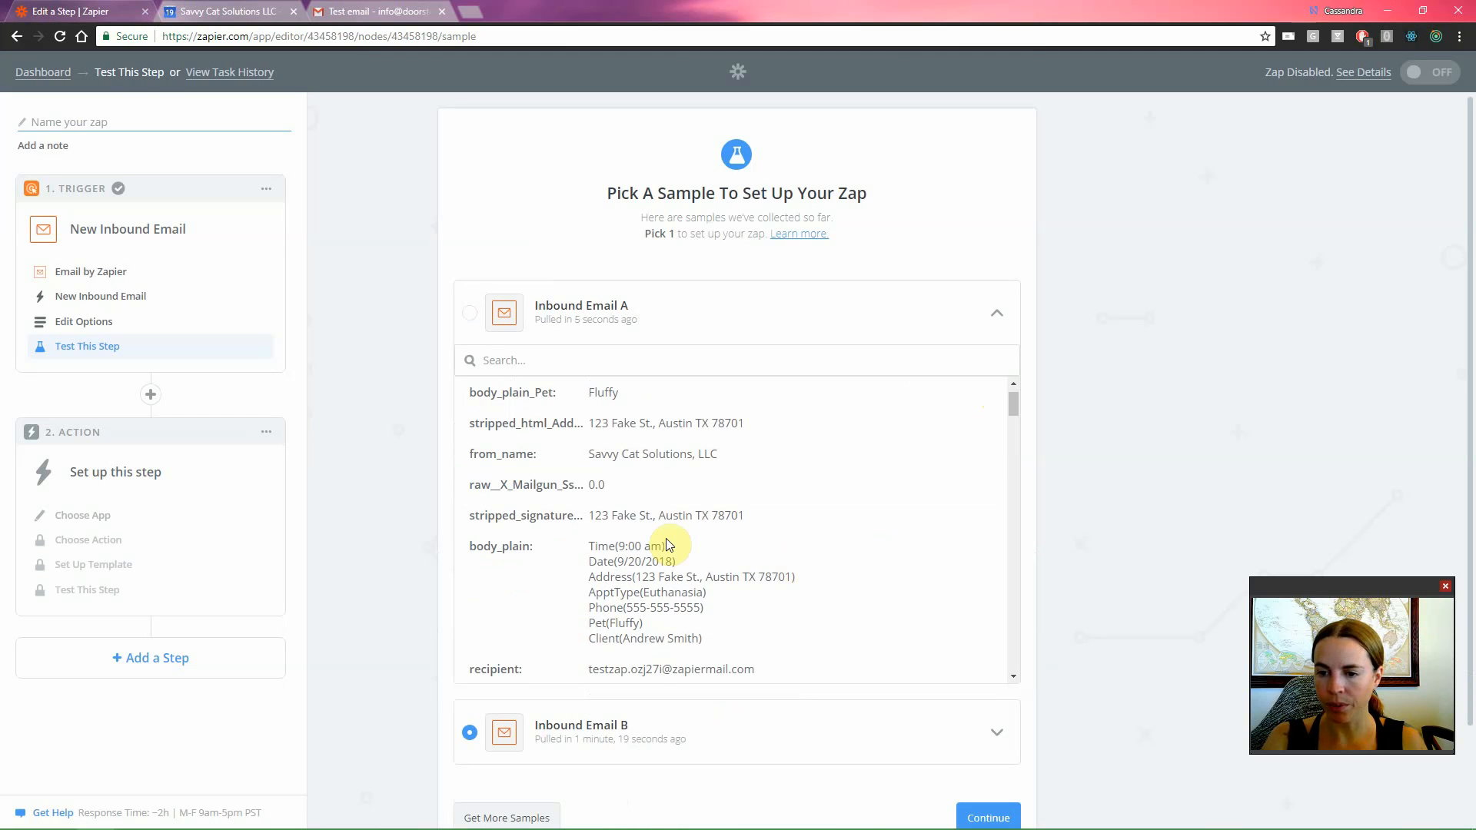
click(470, 315)
scroll(1095, 555, down, 2)
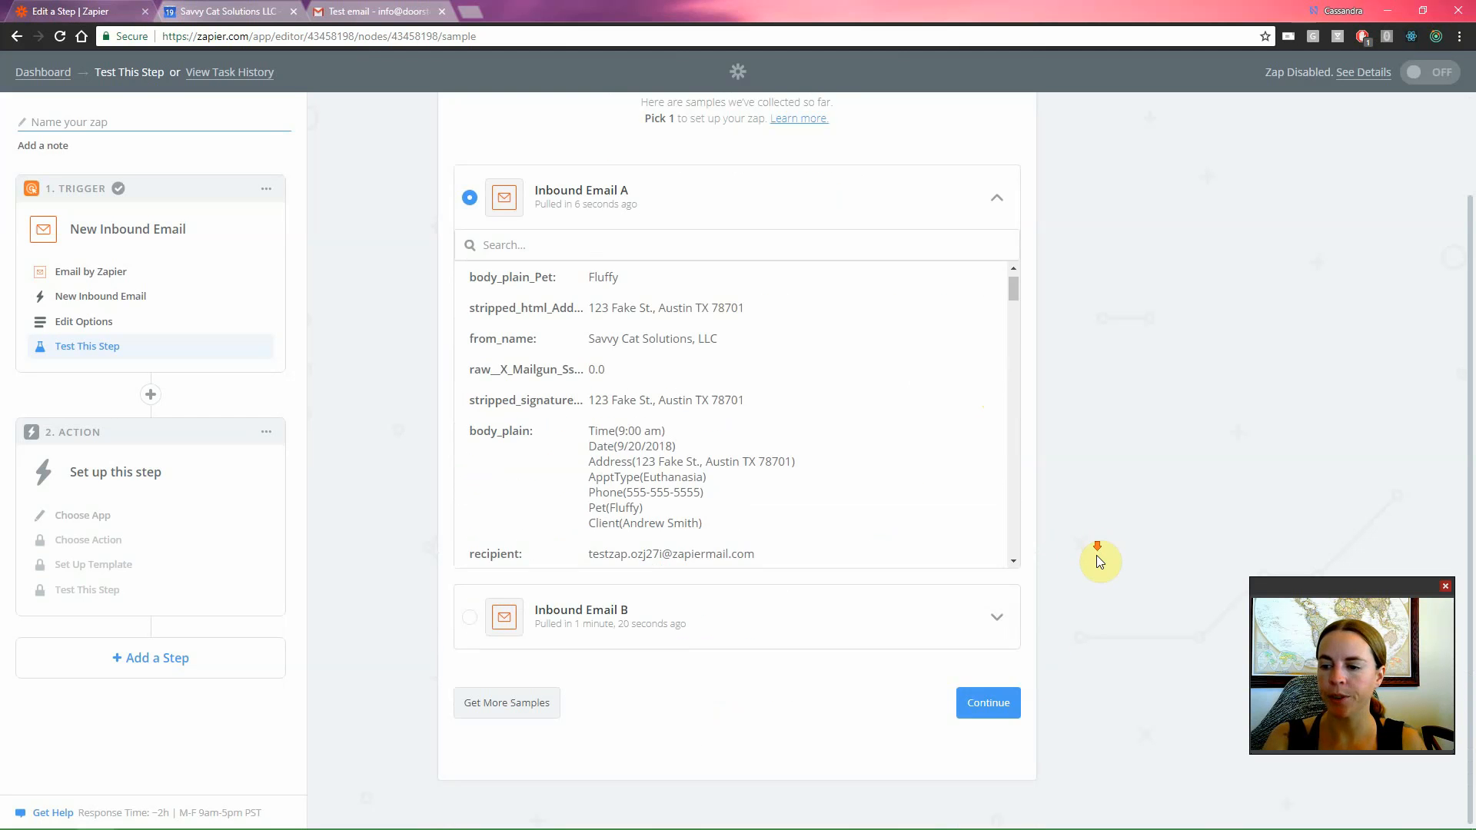
click(988, 703)
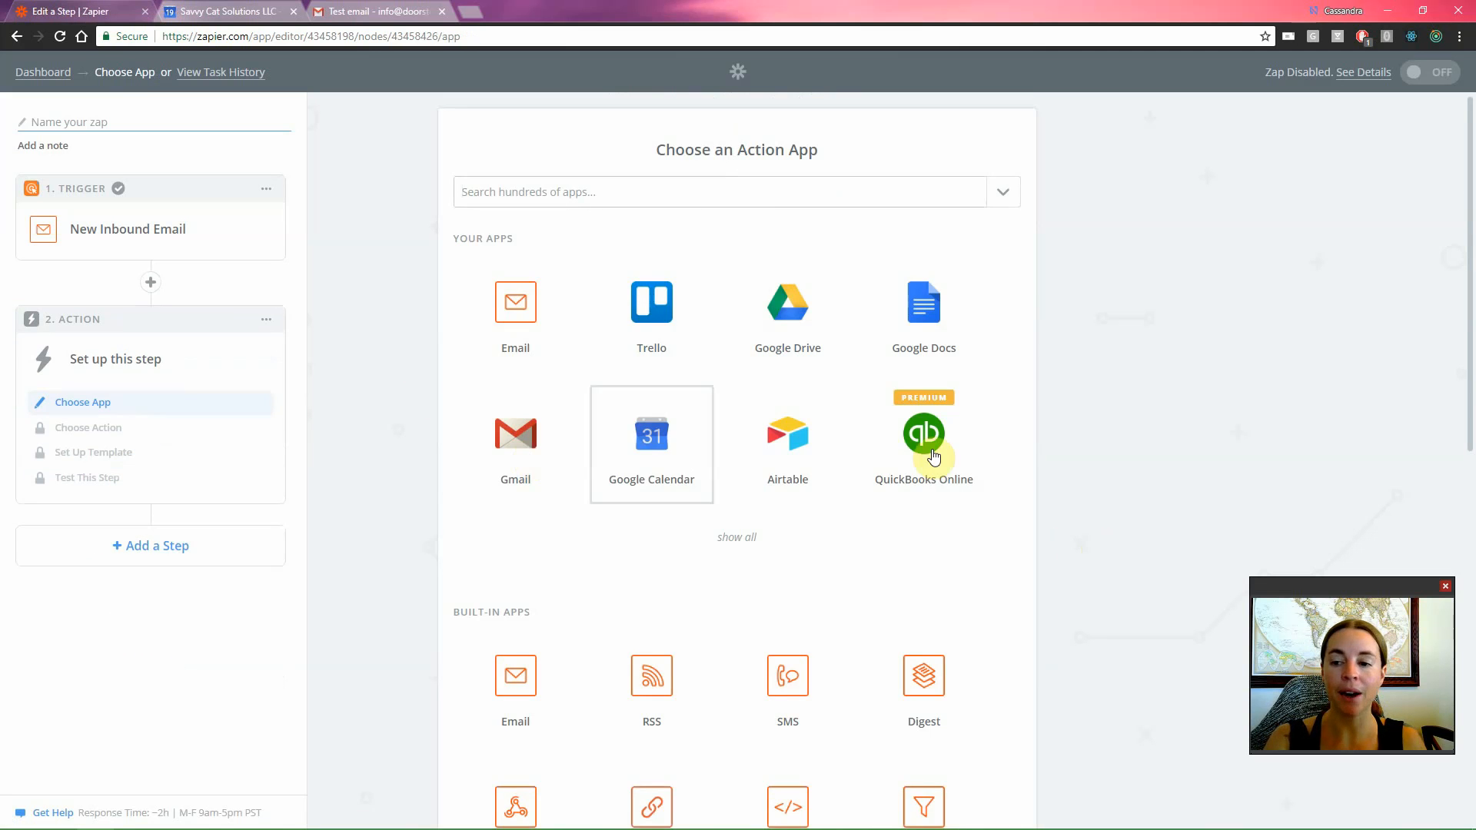
Set the action to Google Calendar's Create Detailed Event, using the connected Savvy Cat Solutions calendar account.
click(677, 453)
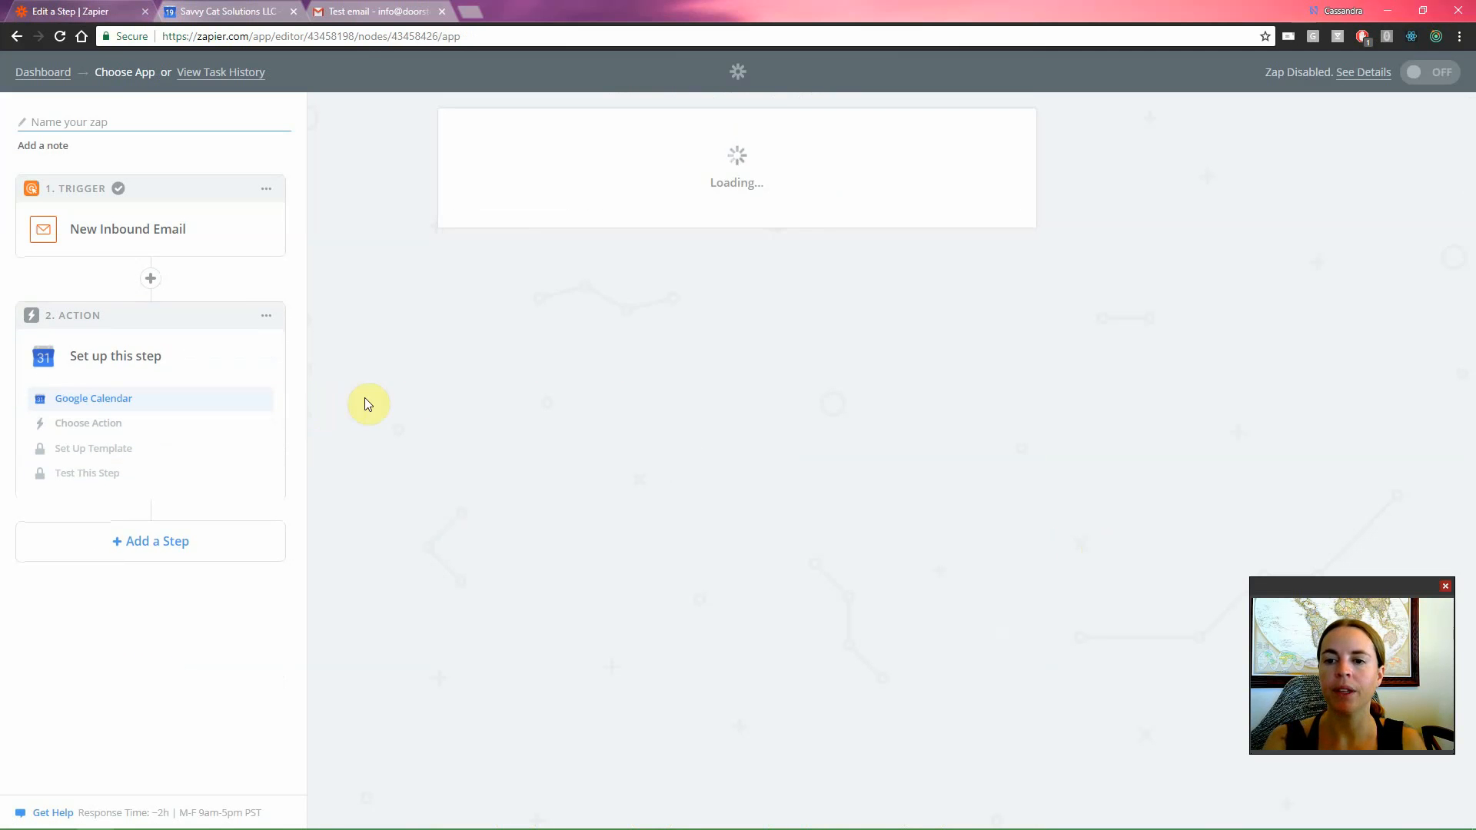
click(538, 367)
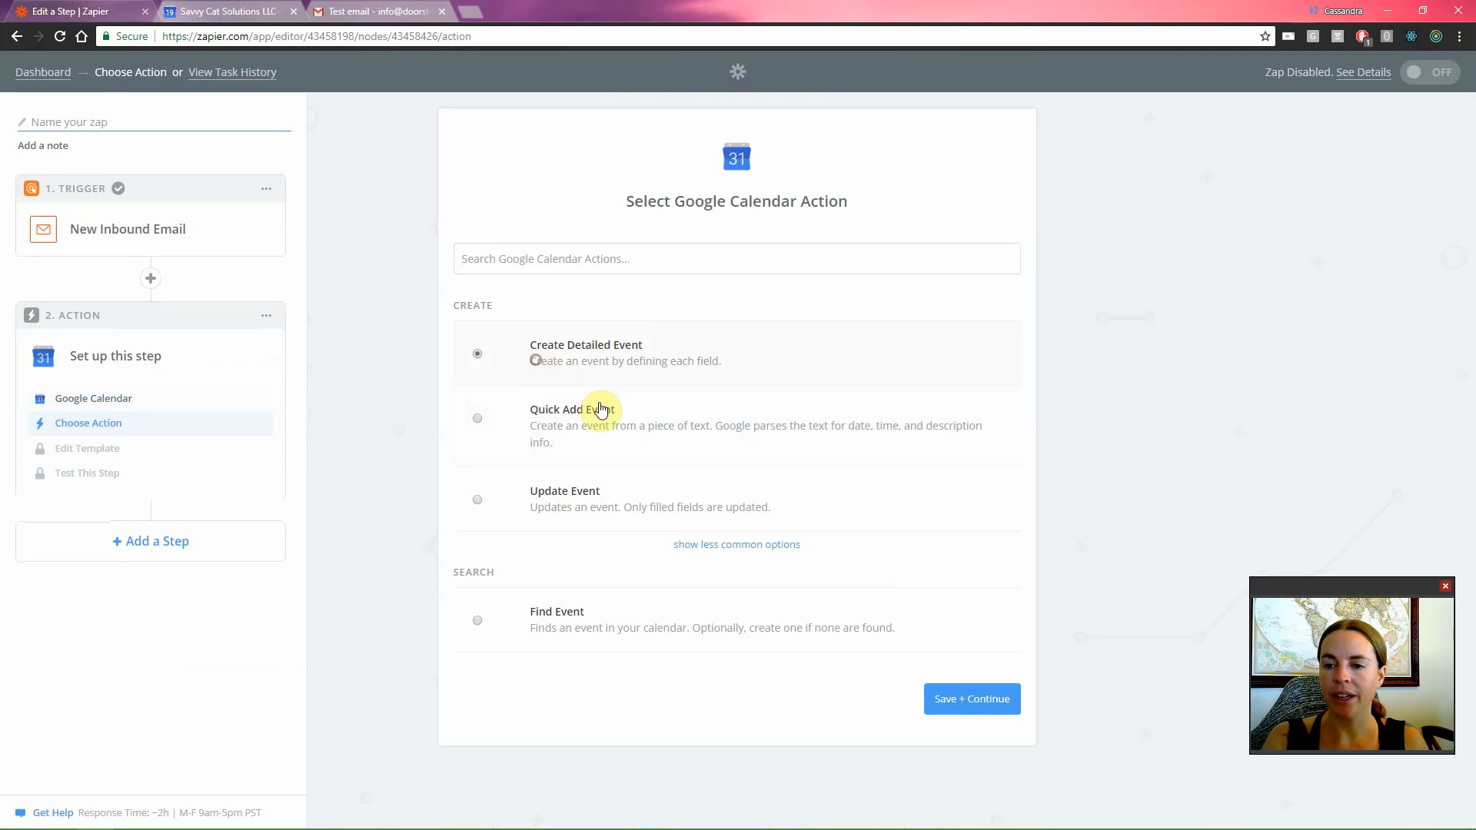
click(947, 699)
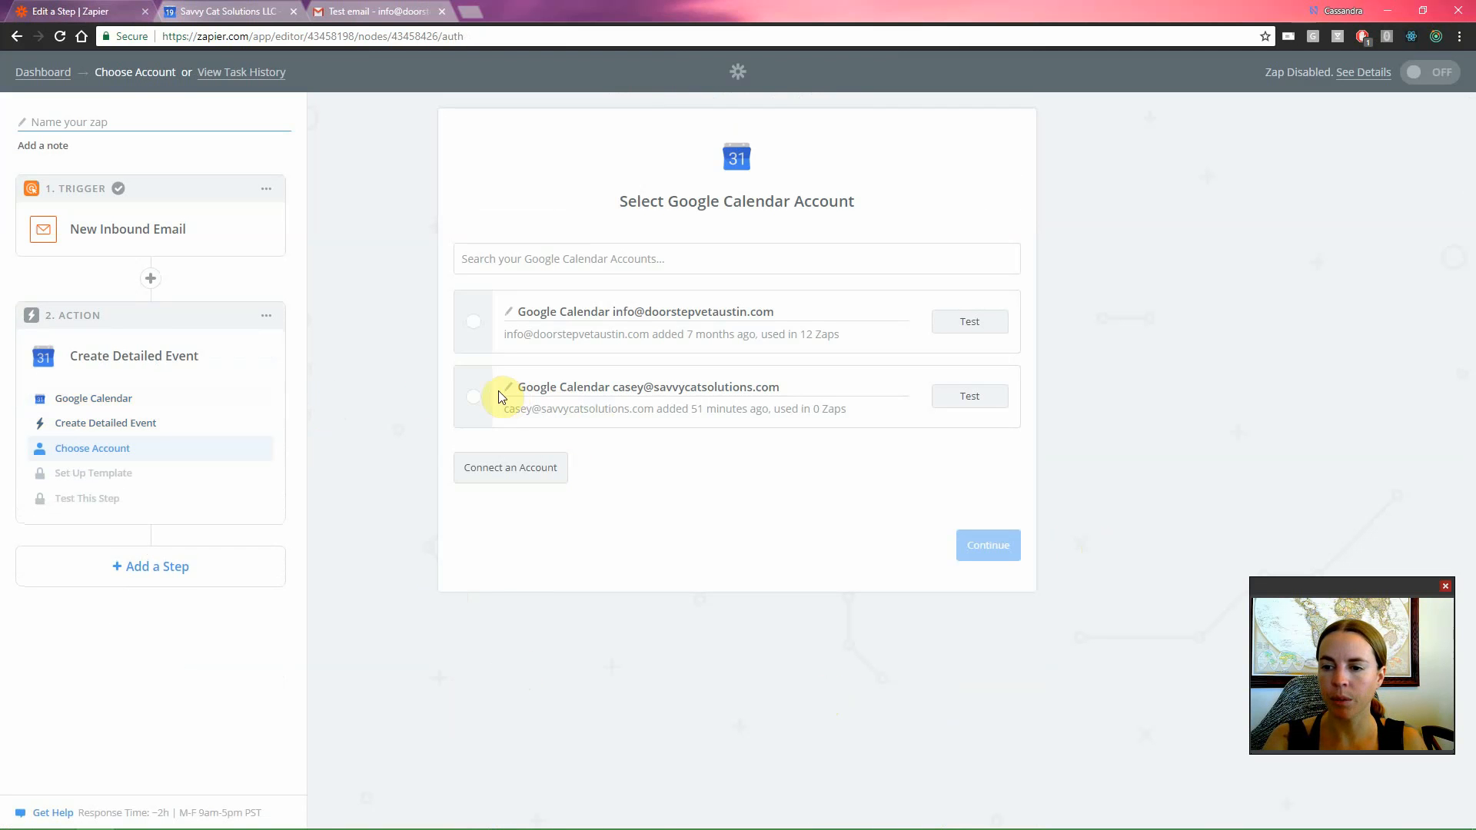
click(473, 396)
click(976, 545)
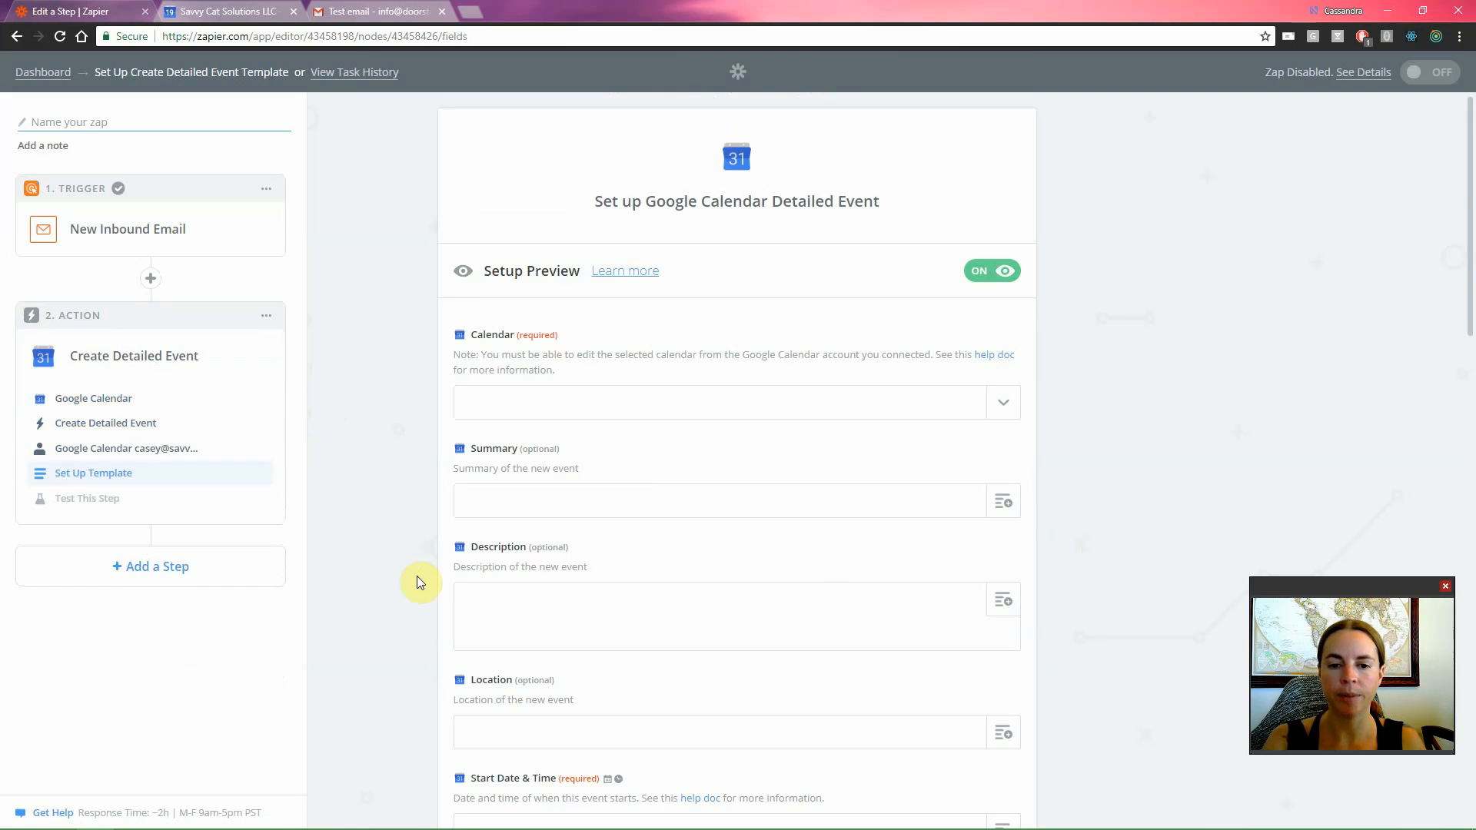
Choose the connected Savvy Cat Solutions account's calendar for the new event and briefly check that calendar in Google Calendar.
click(1005, 401)
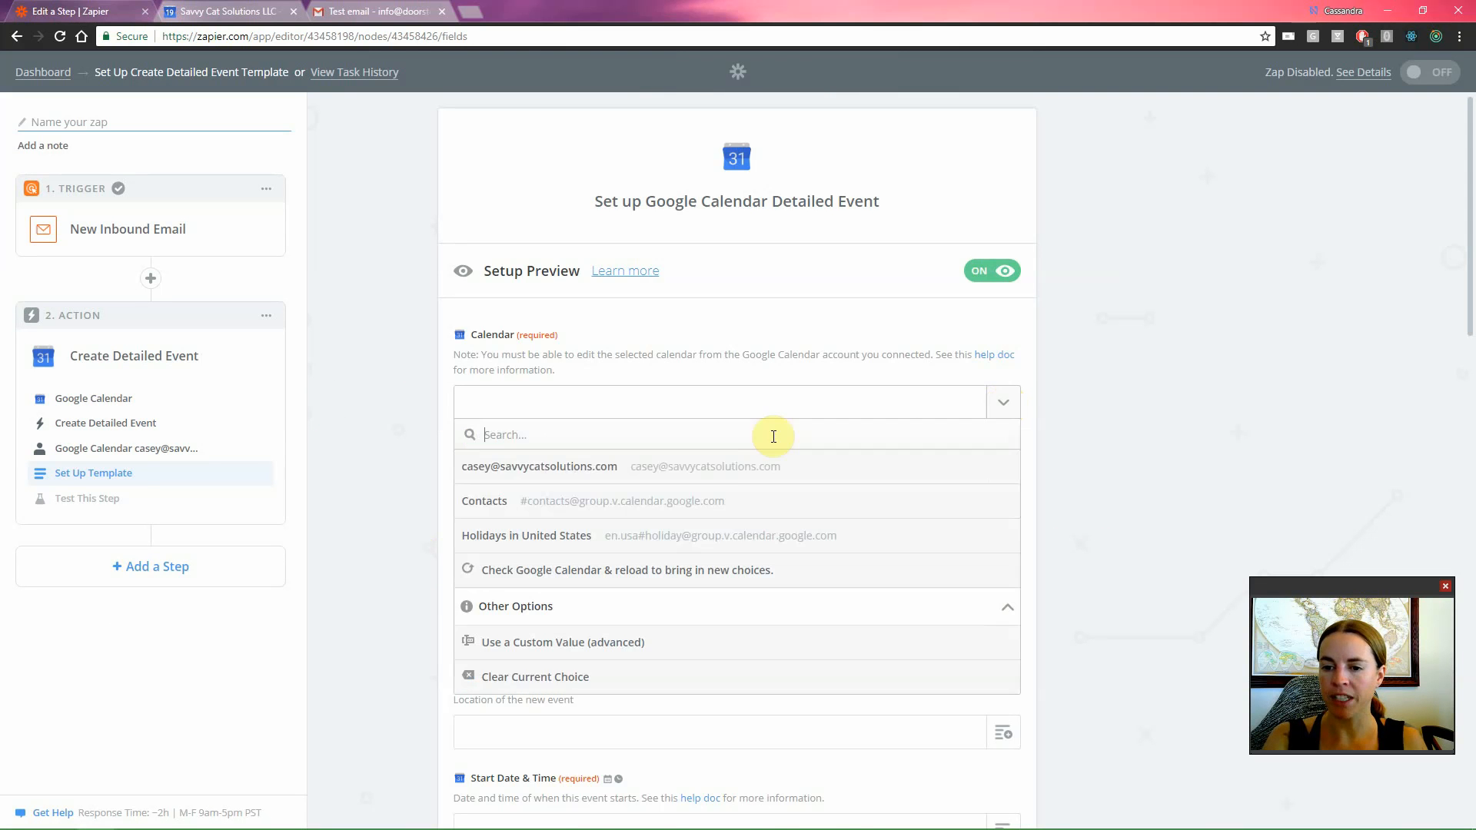
click(703, 473)
scroll(385, 495, down, 2)
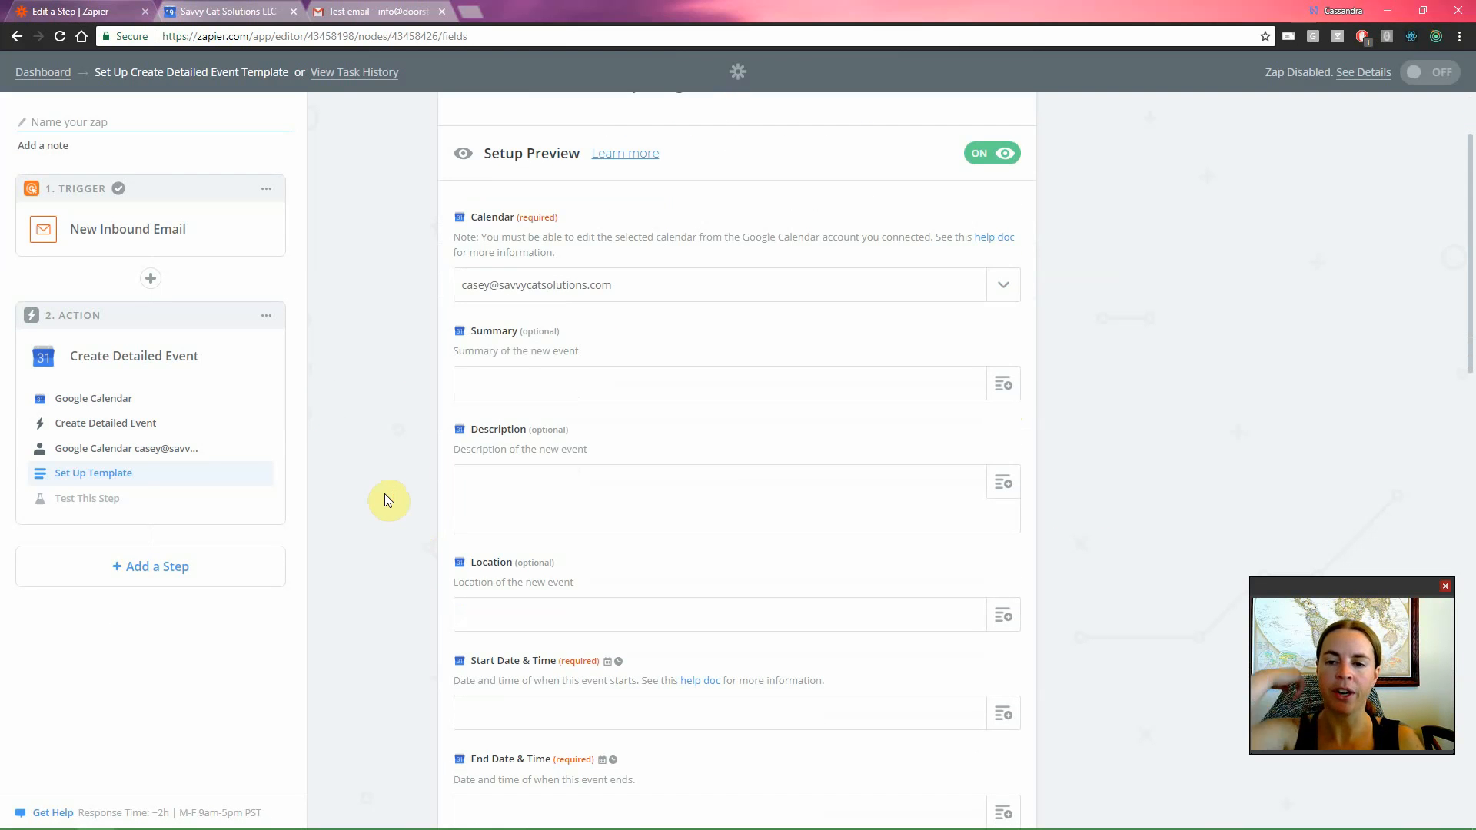
click(257, 10)
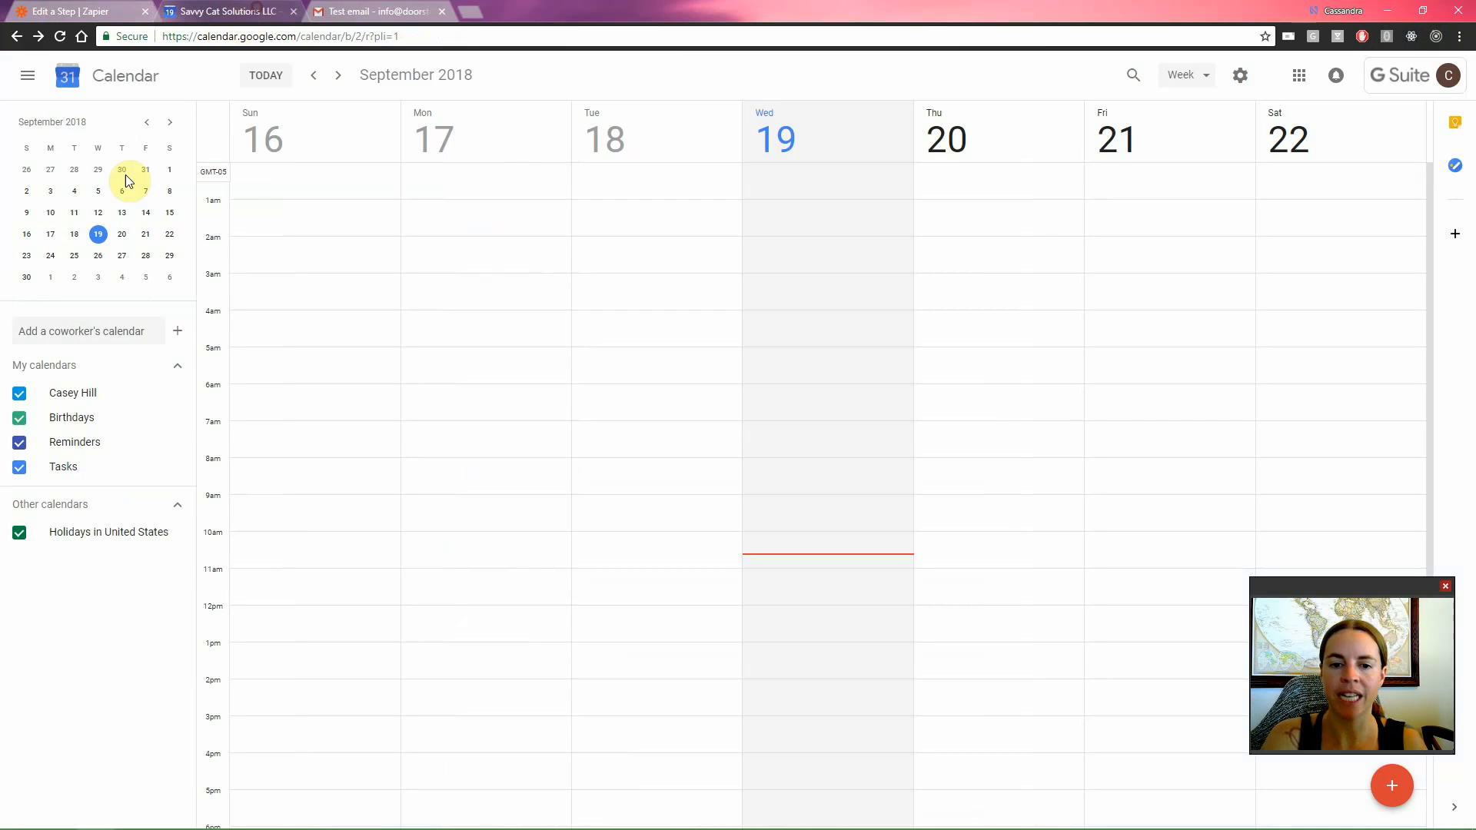
click(108, 10)
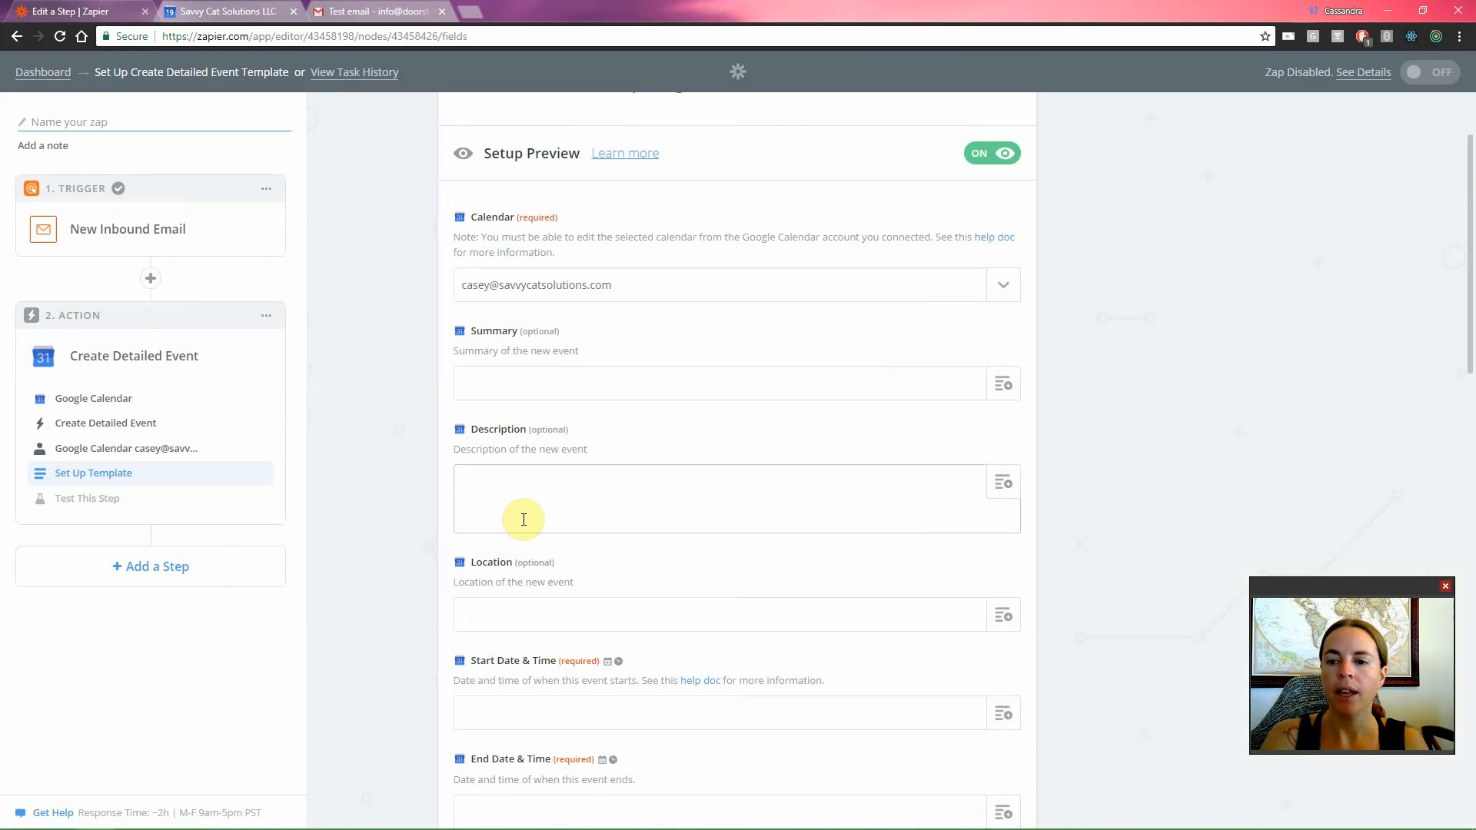
Begin the event's Summary with the inbound email's Body HTML Appt Type field followed by the word "with".
click(932, 382)
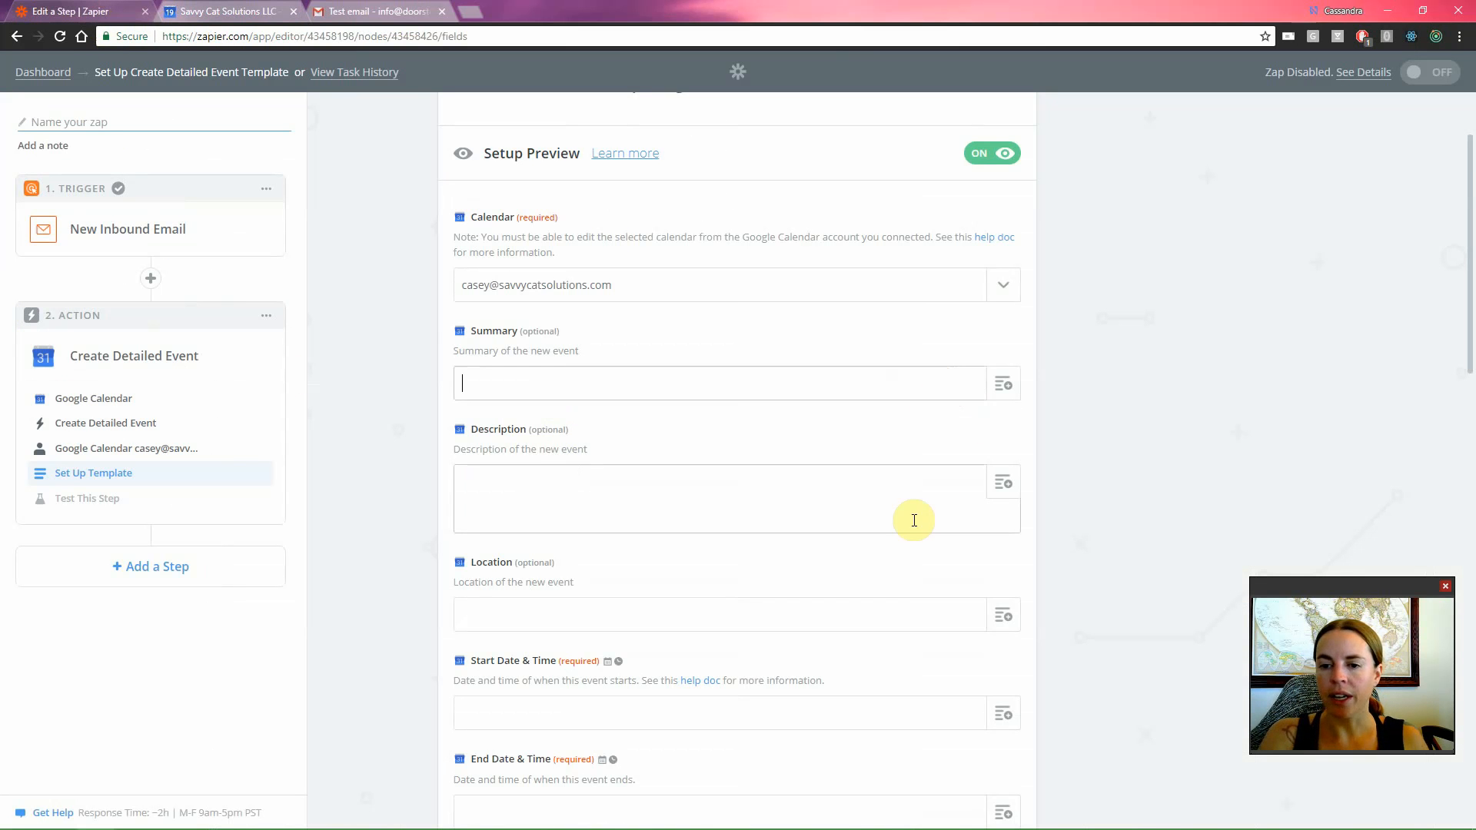
click(1011, 386)
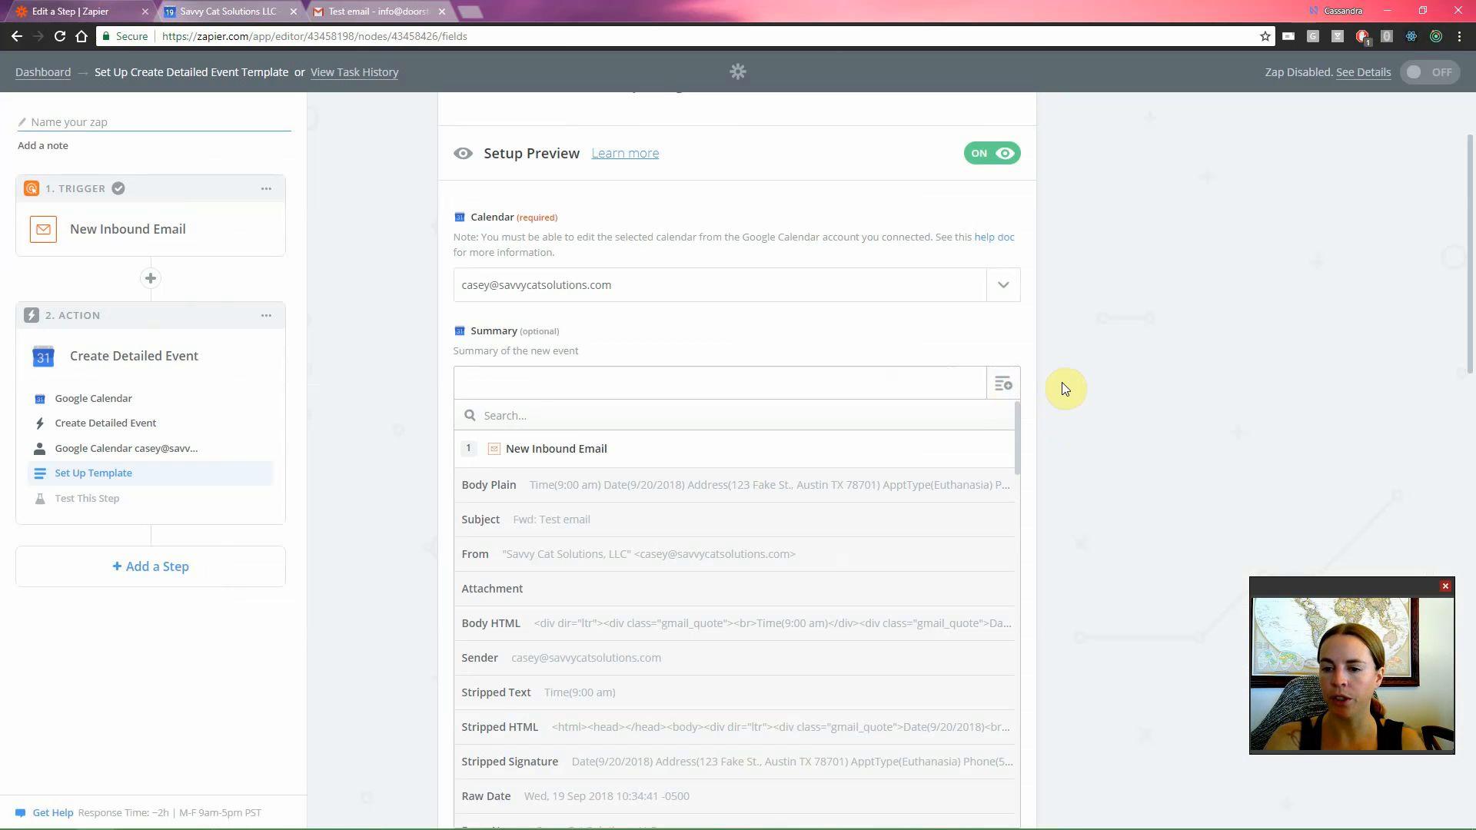
scroll(1069, 383, down, 2)
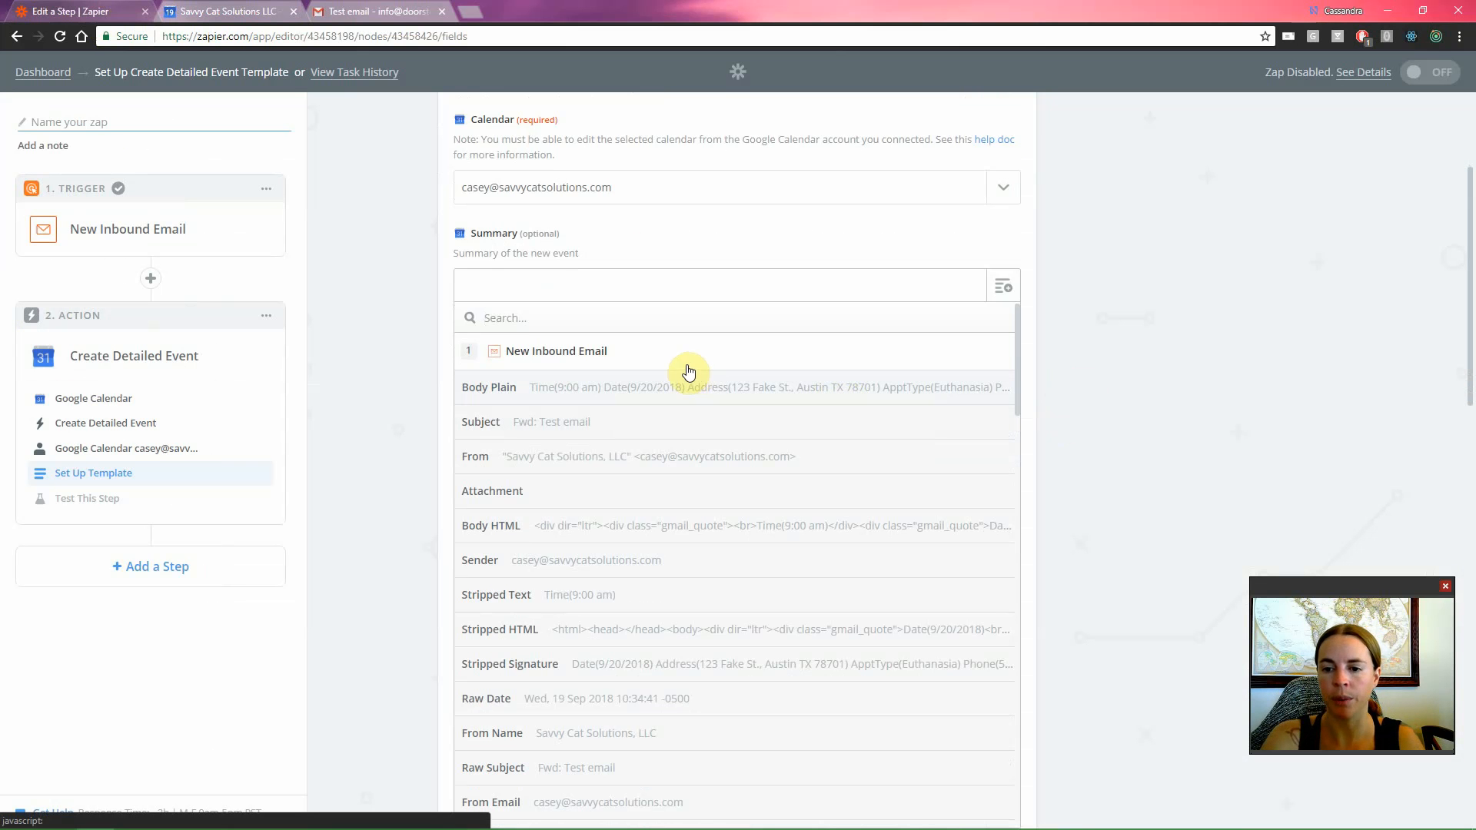
scroll(772, 477, down, 5)
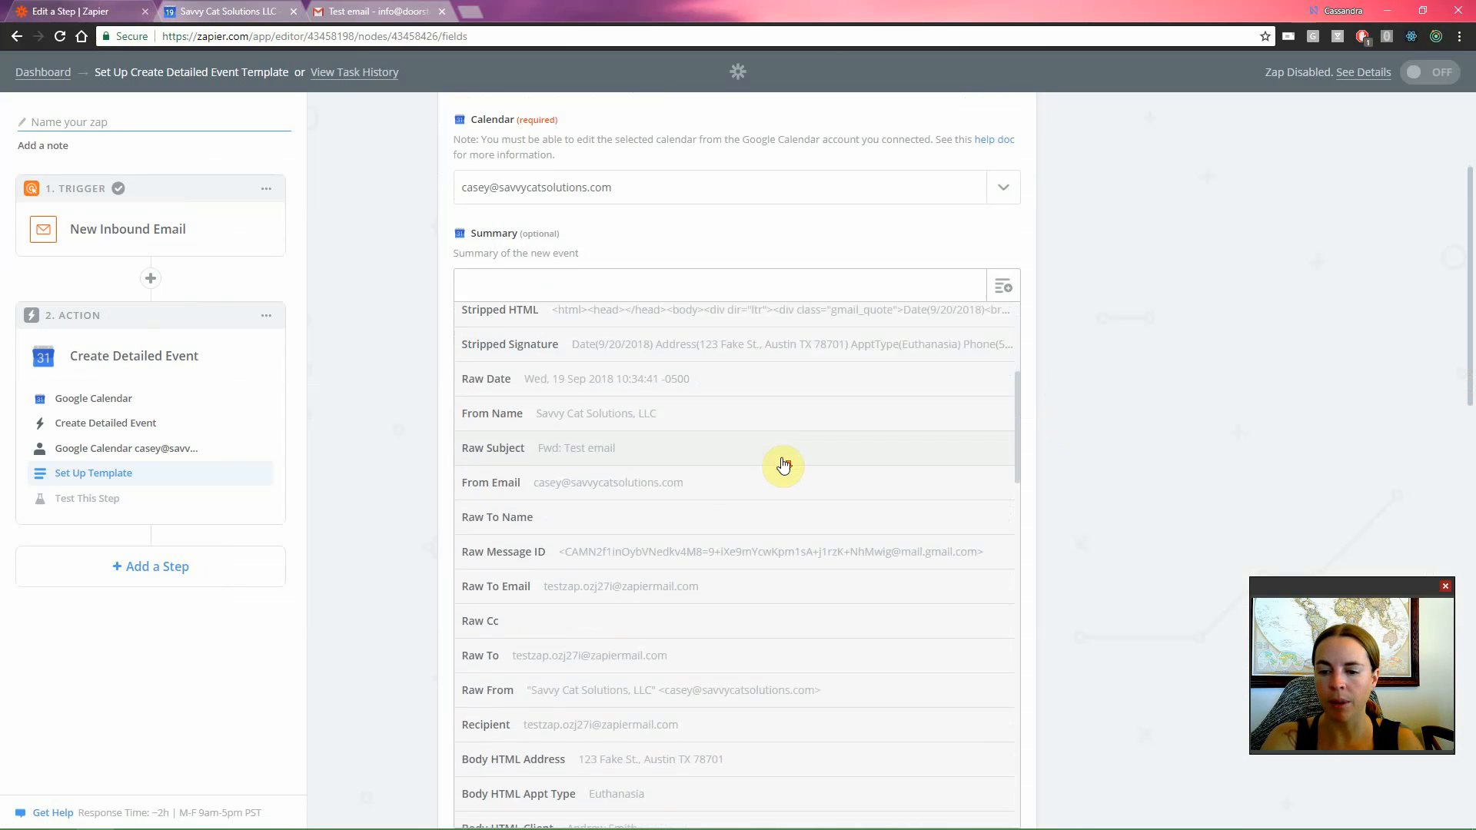
scroll(783, 458, down, 4)
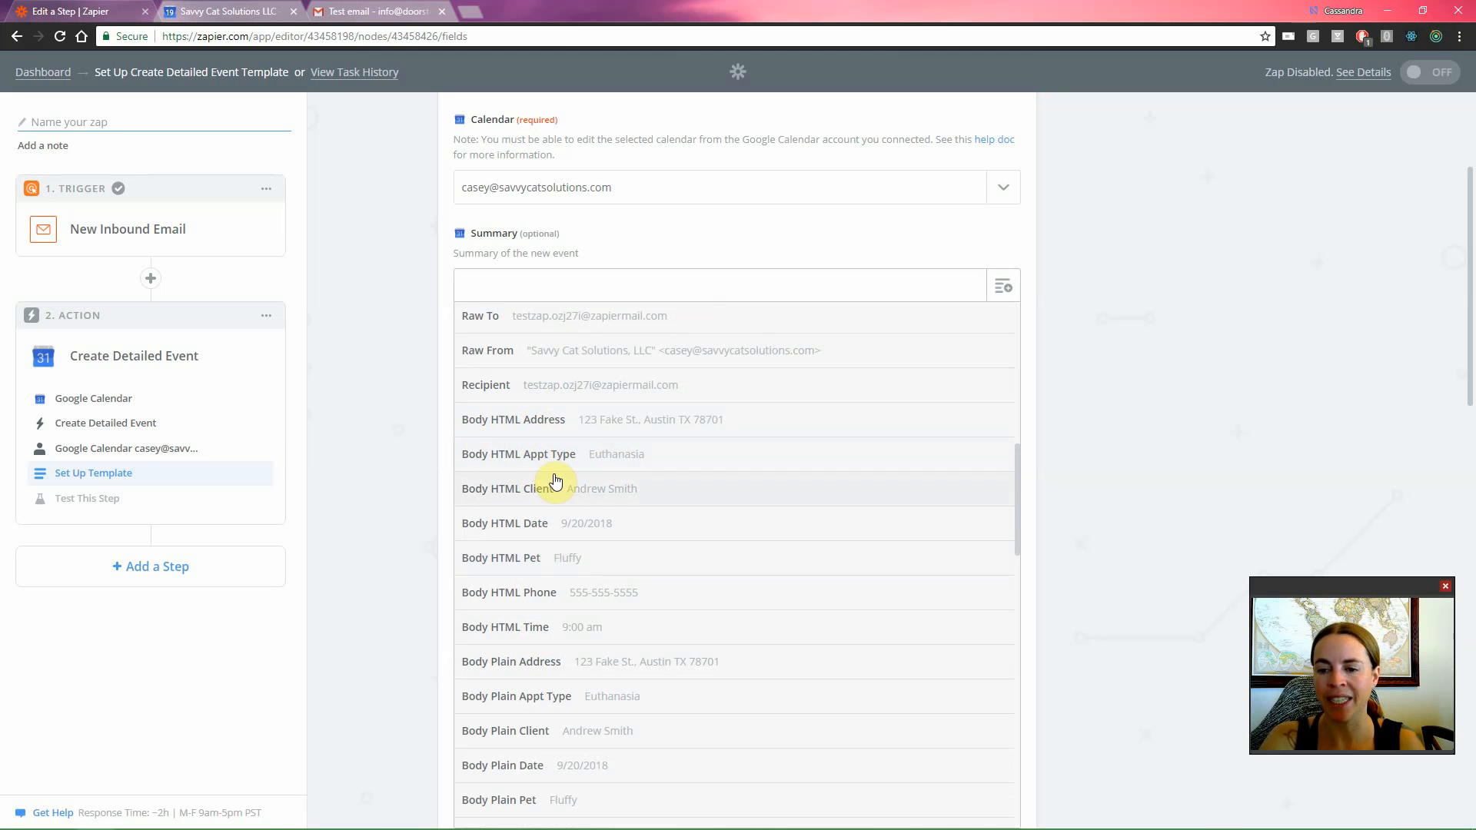
click(713, 469)
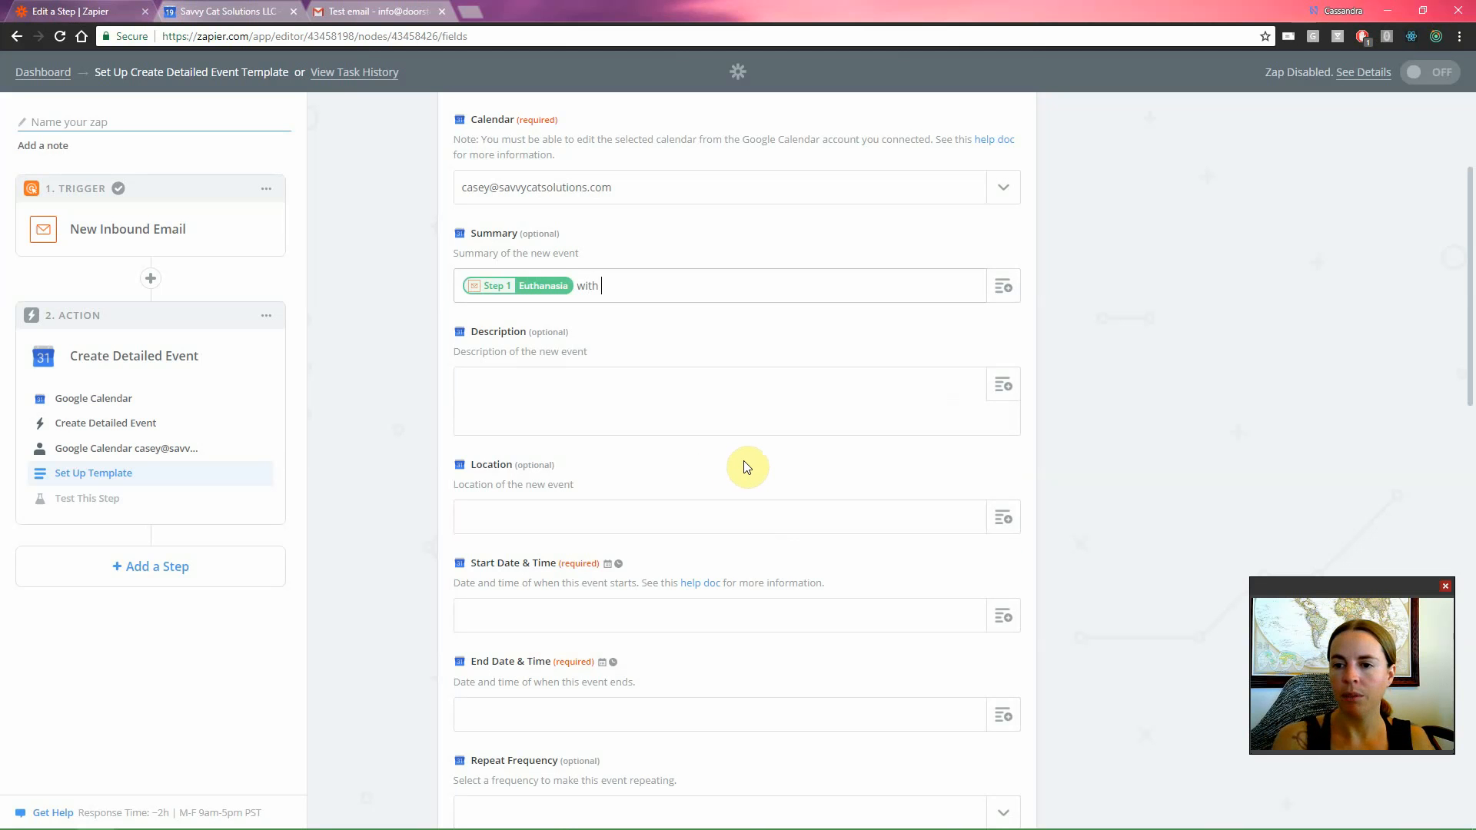
Extend the Summary with the Body HTML Pet field and, in parentheses after "owner:", the Body HTML Client field.
click(1001, 286)
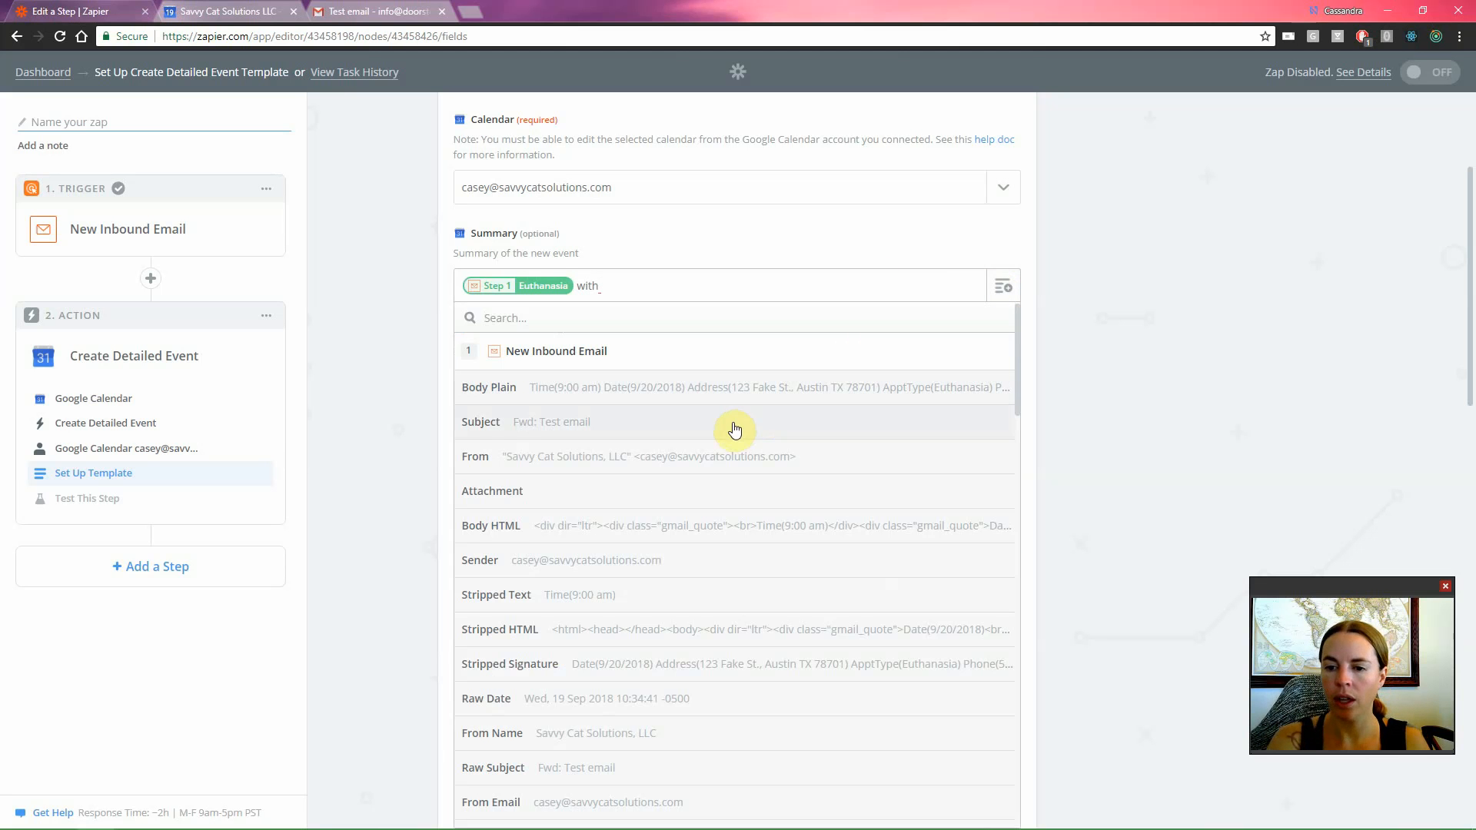
scroll(673, 560, down, 6)
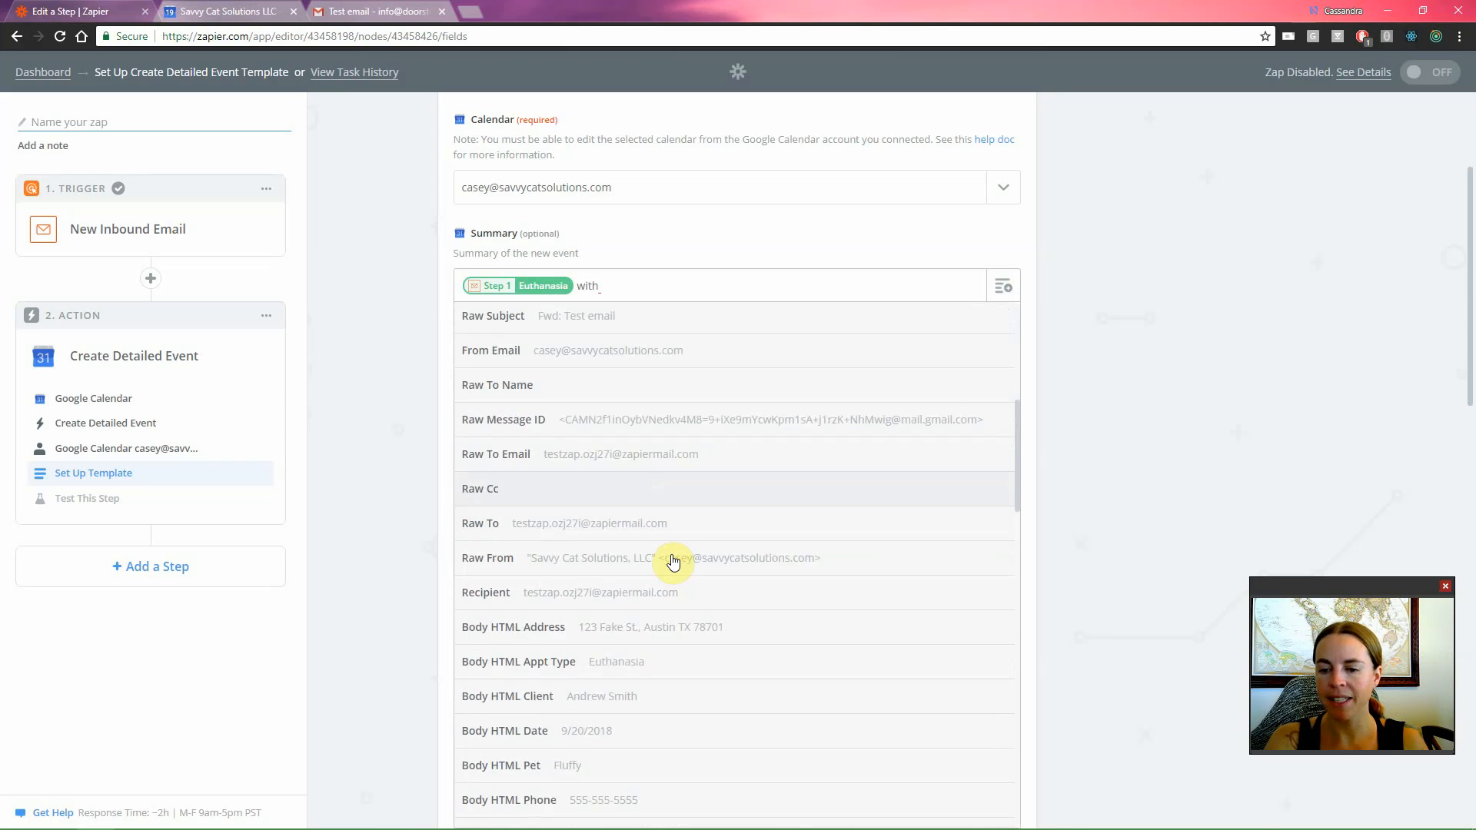
scroll(674, 562, down, 3)
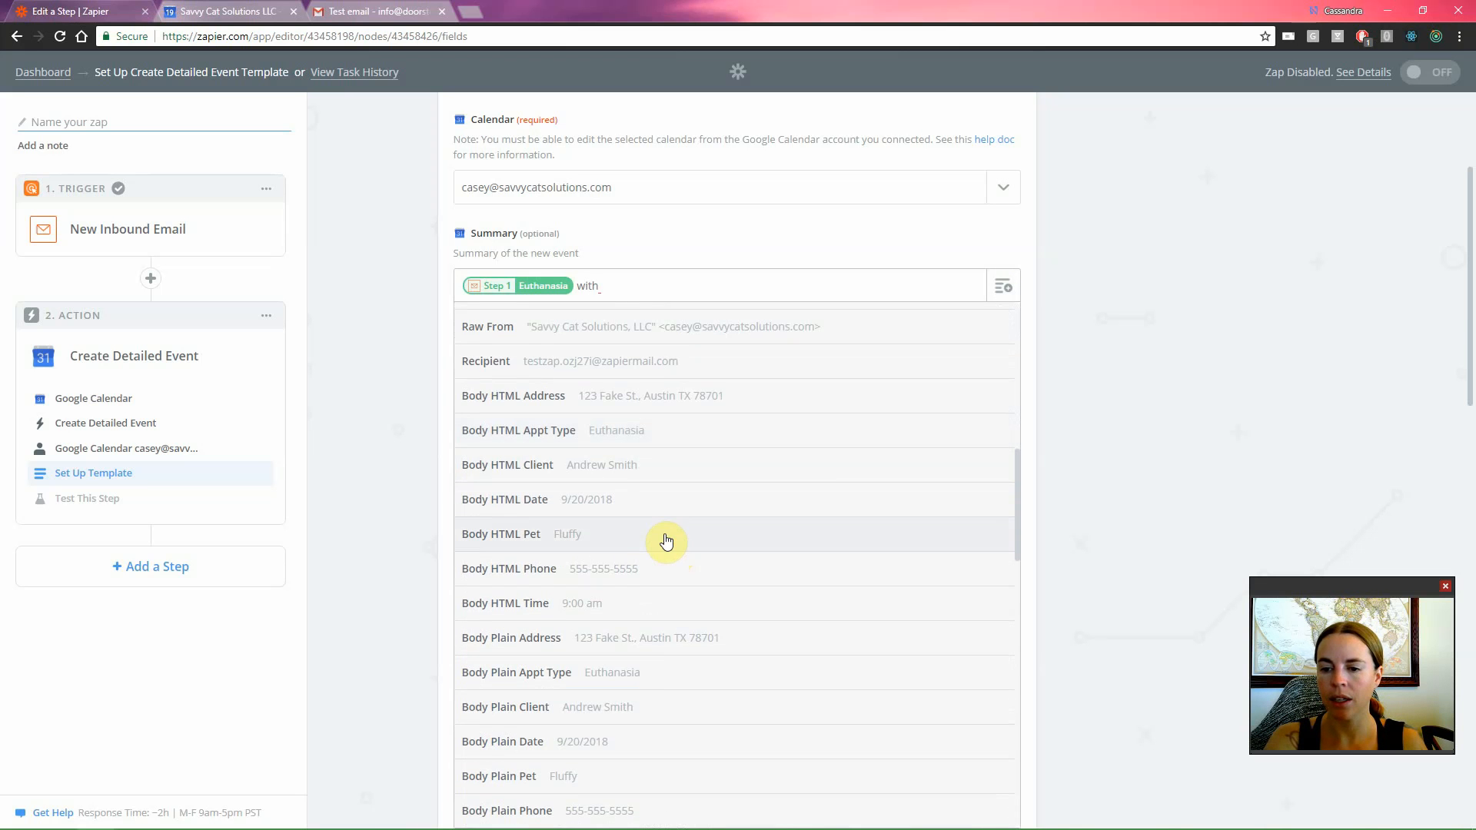
click(665, 541)
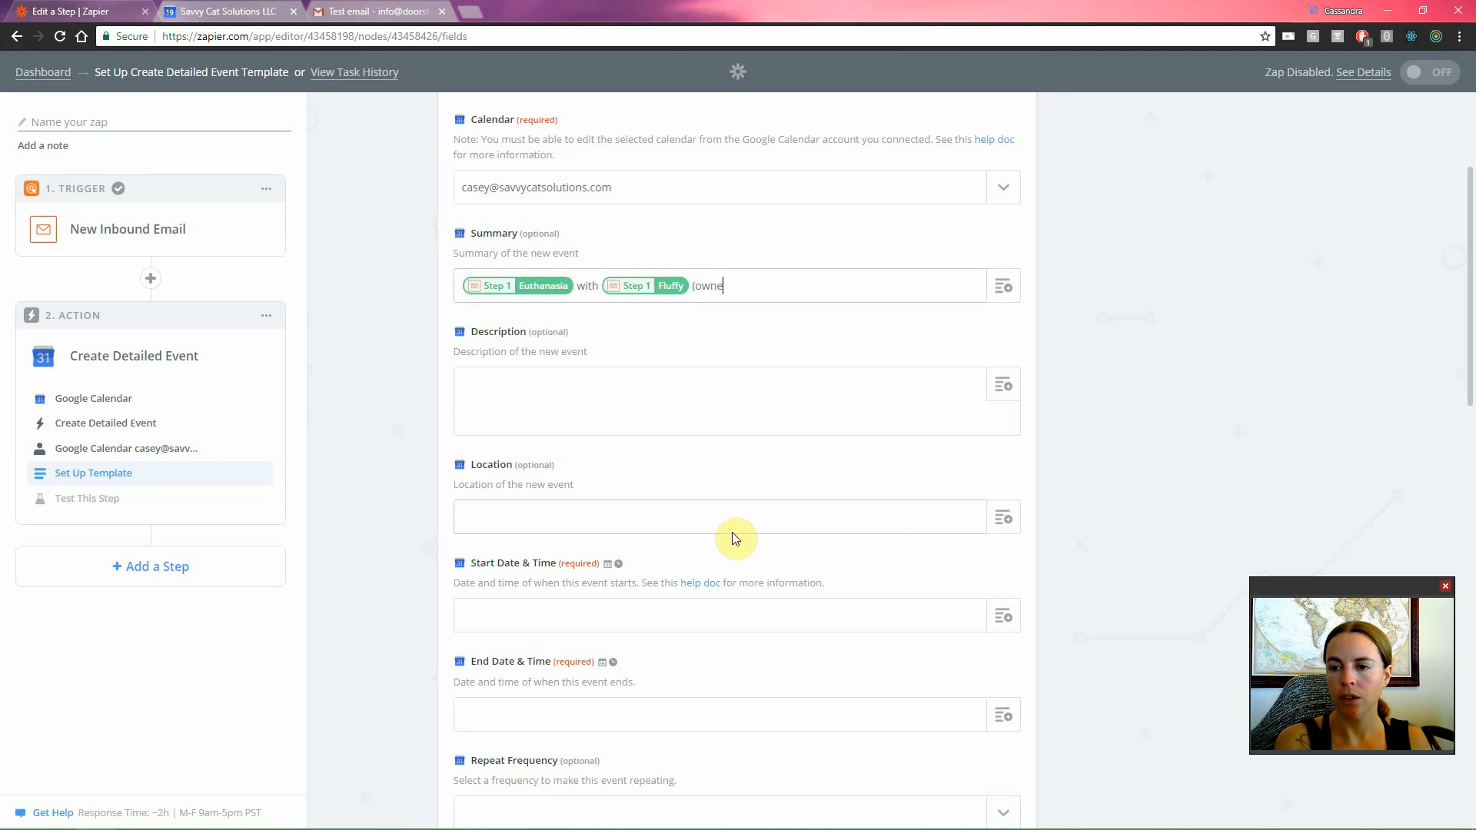
click(1007, 287)
scroll(763, 570, down, 3)
scroll(763, 570, down, 6)
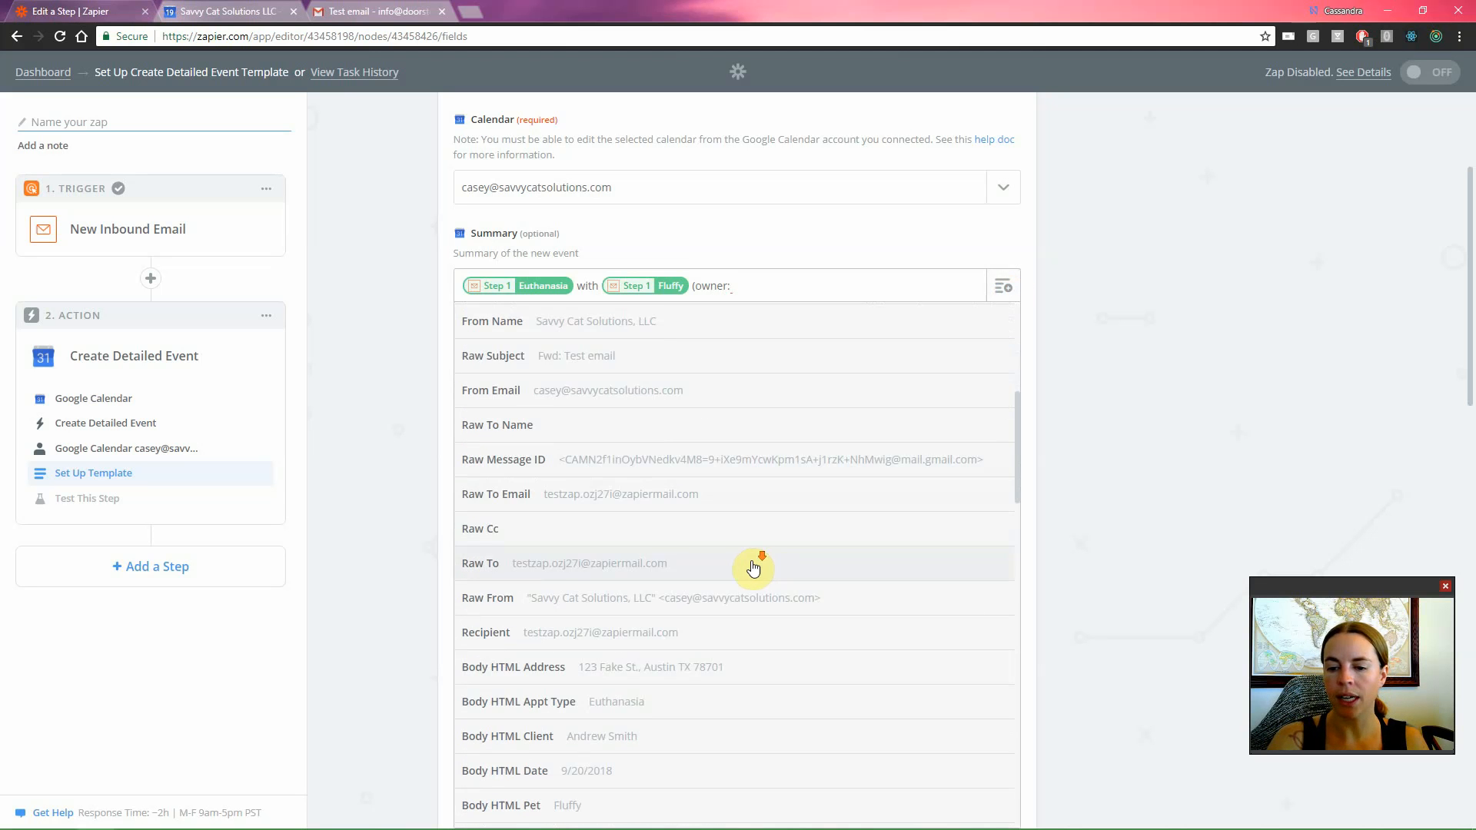
click(687, 507)
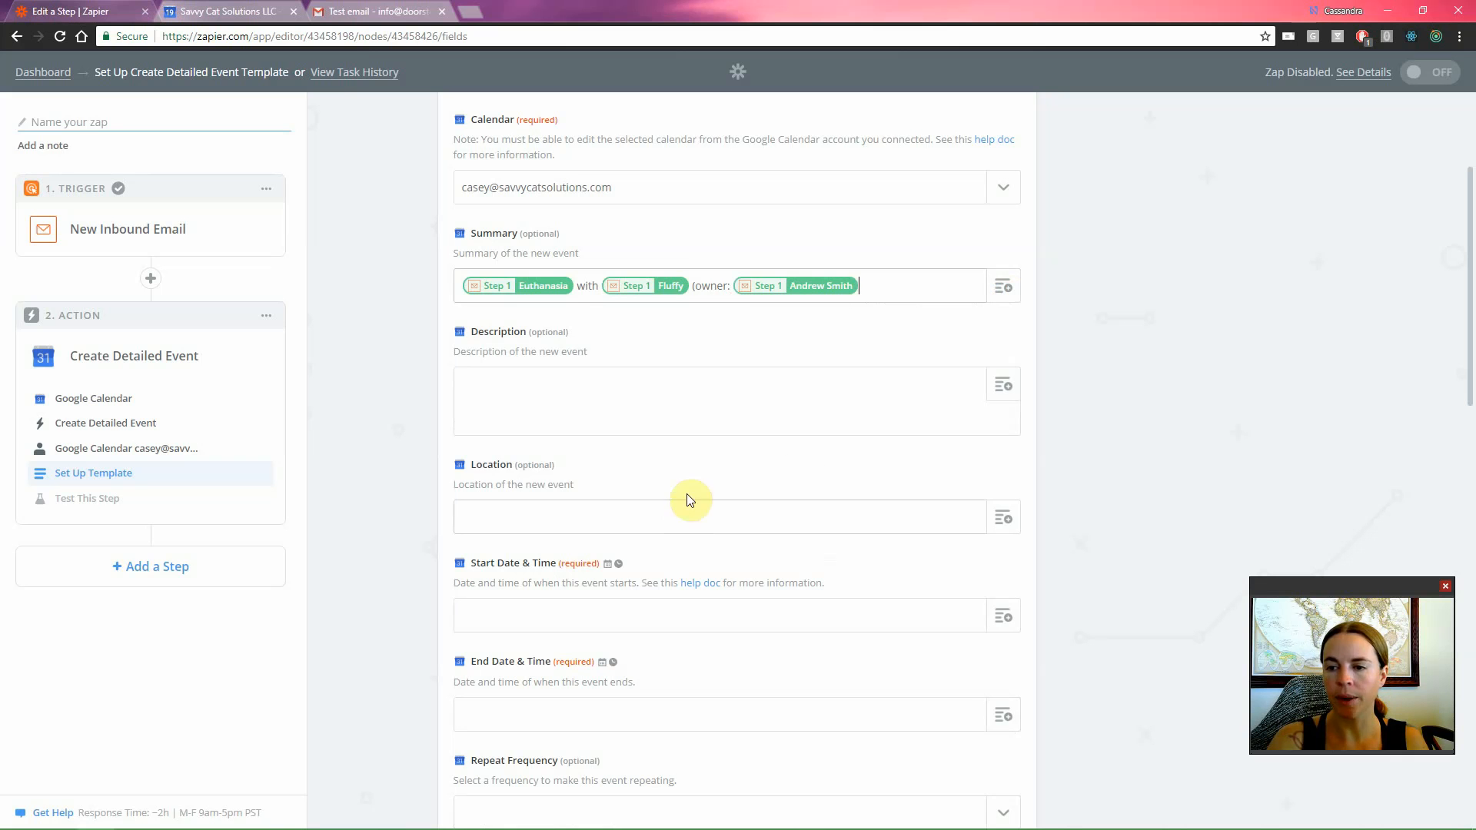
Fill the event's Description with the label "Phone:" followed by the inbound email's Body HTML Phone field.
click(761, 413)
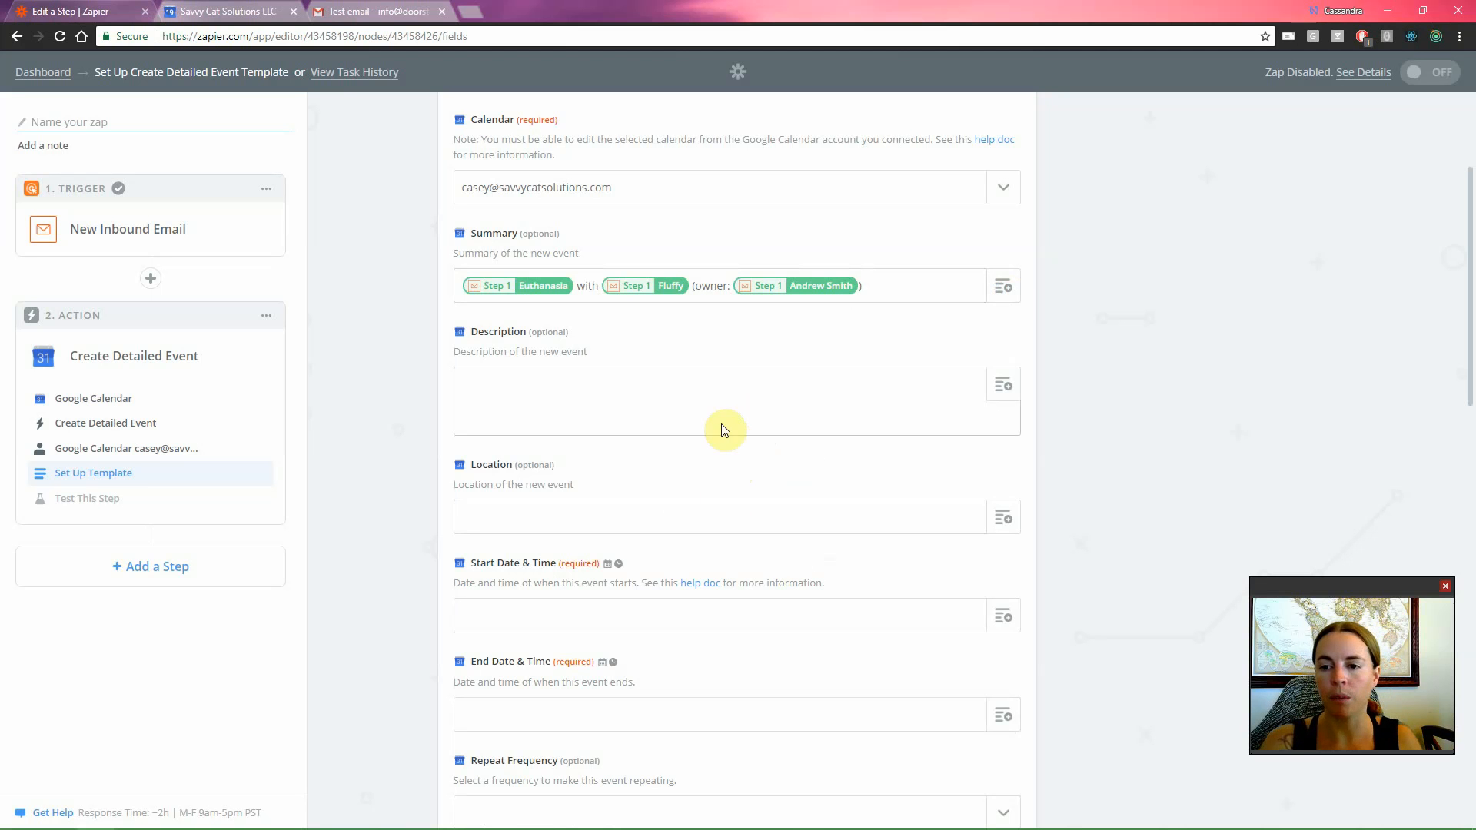
click(1003, 391)
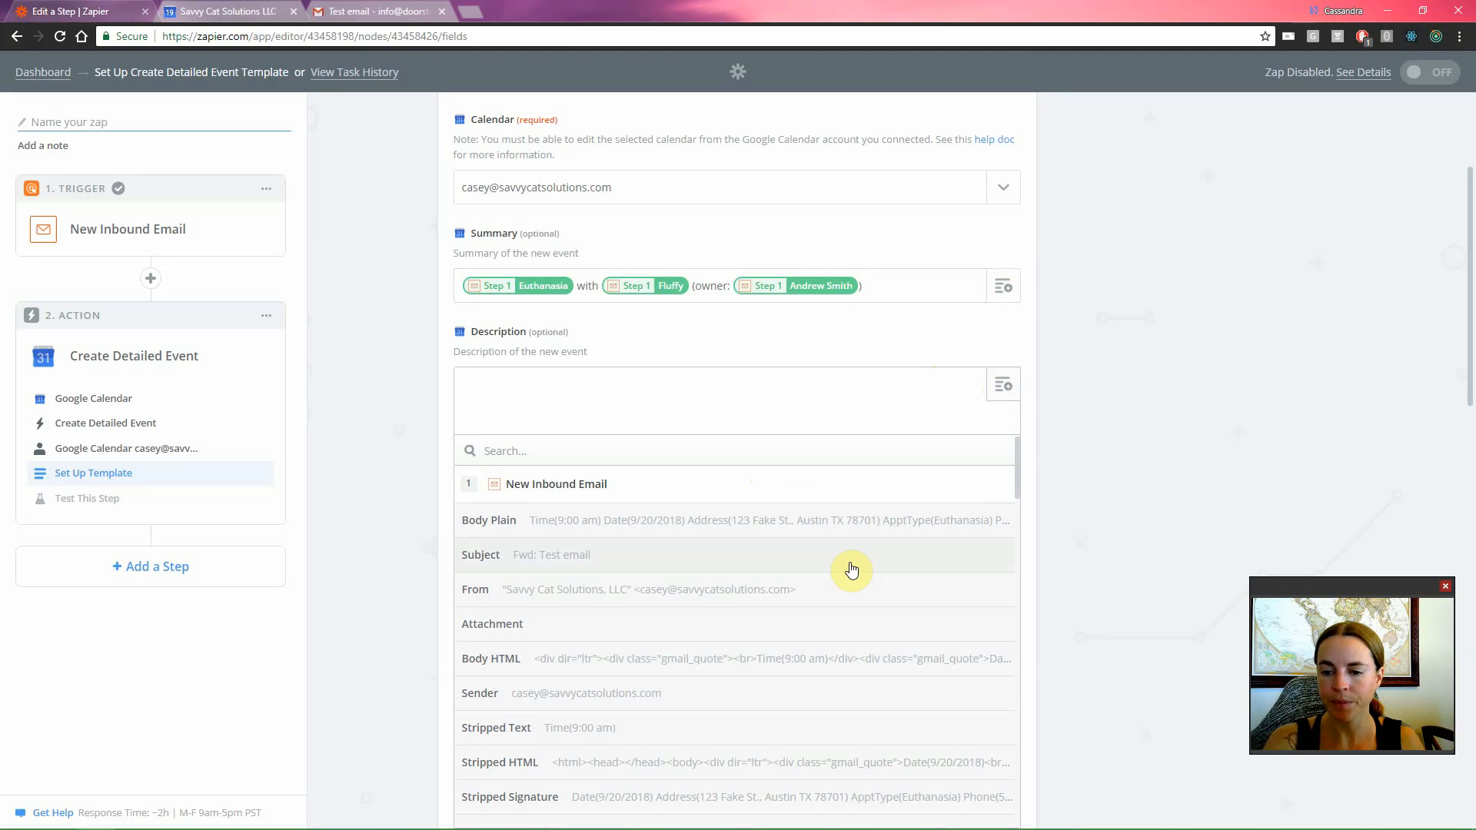
scroll(843, 576, down, 3)
scroll(842, 578, down, 2)
scroll(395, 551, down, 5)
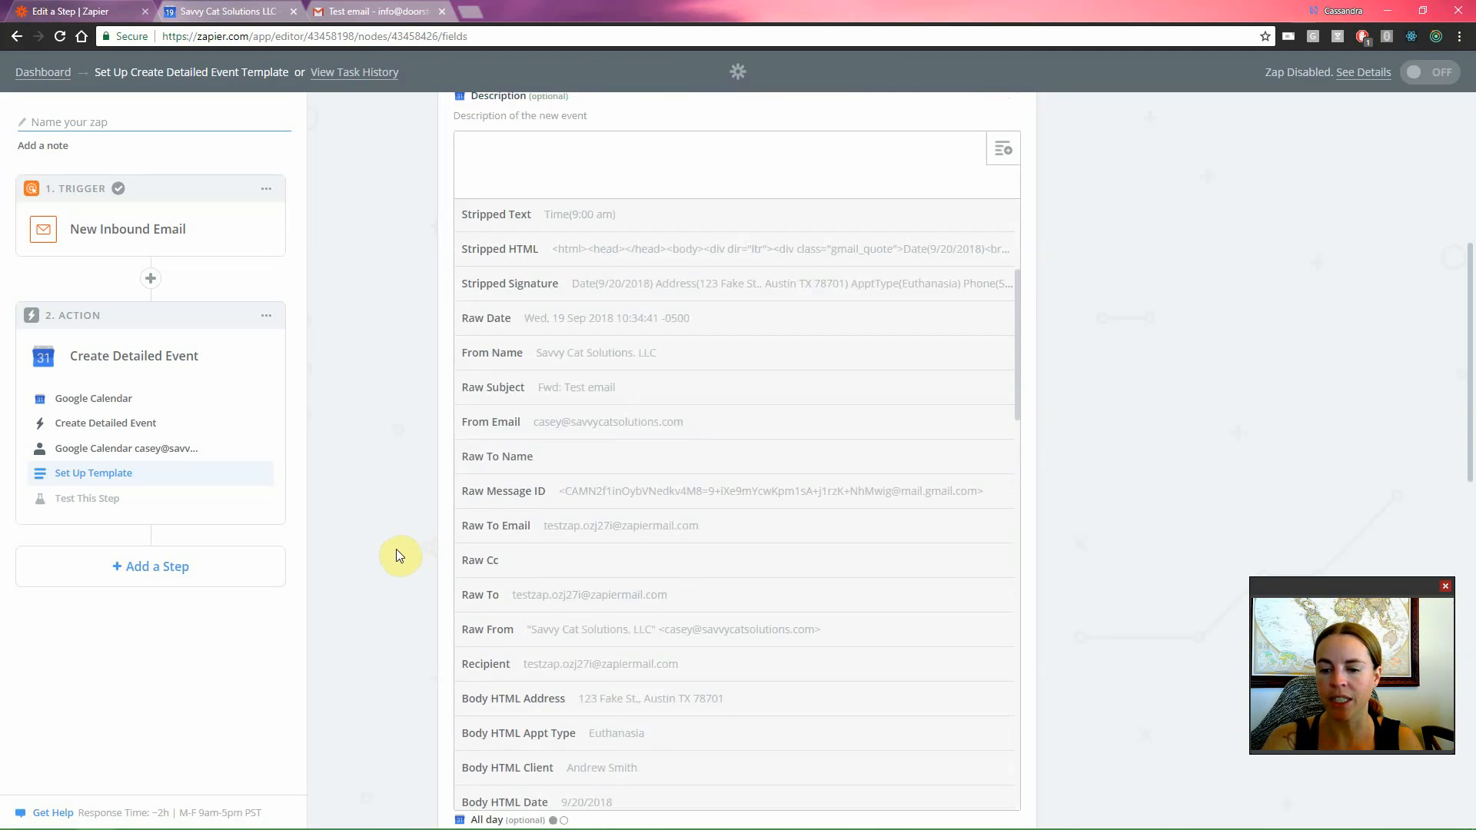
scroll(697, 606, down, 3)
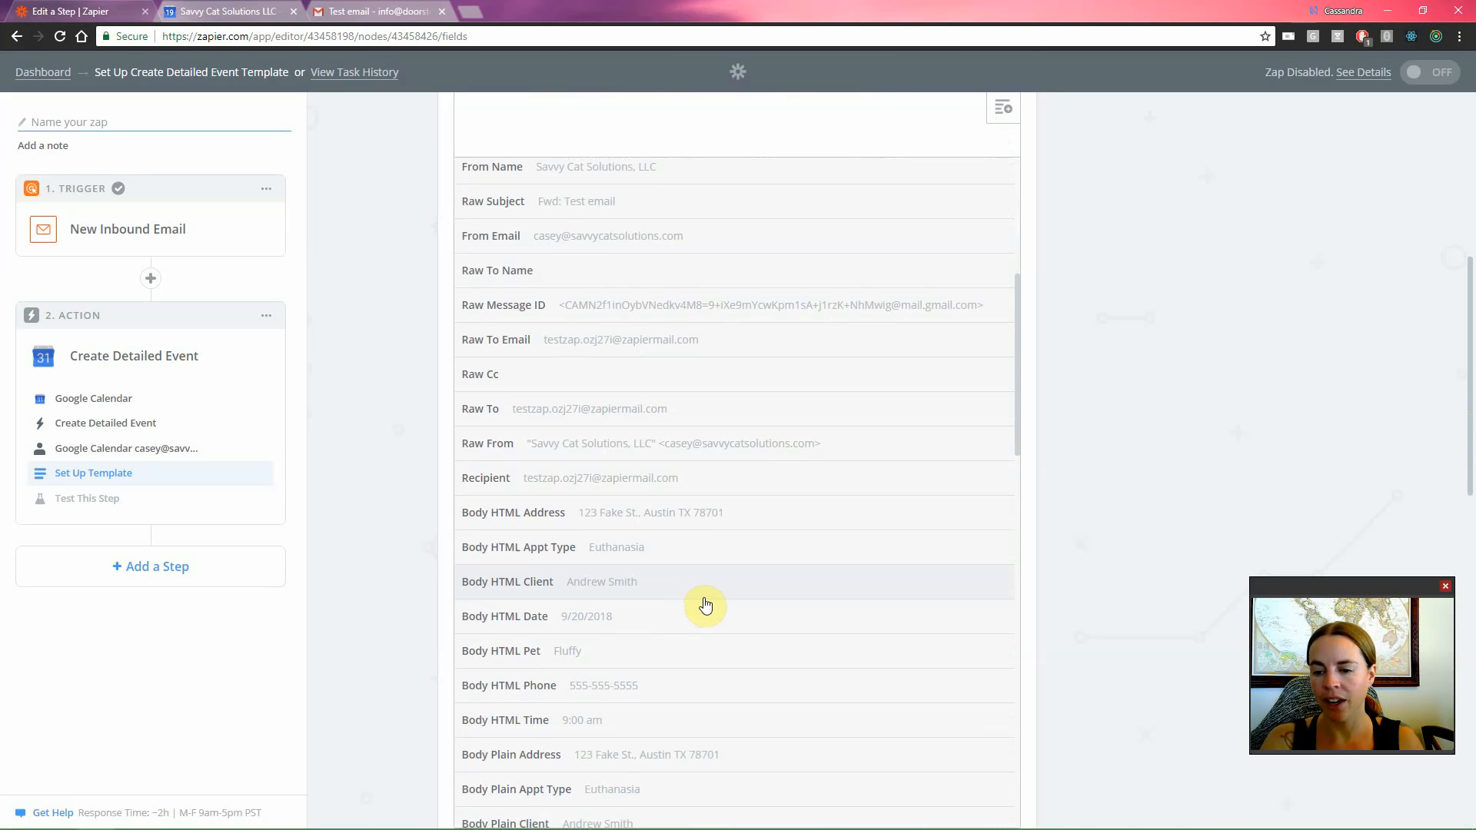
scroll(704, 604, down, 1)
click(695, 619)
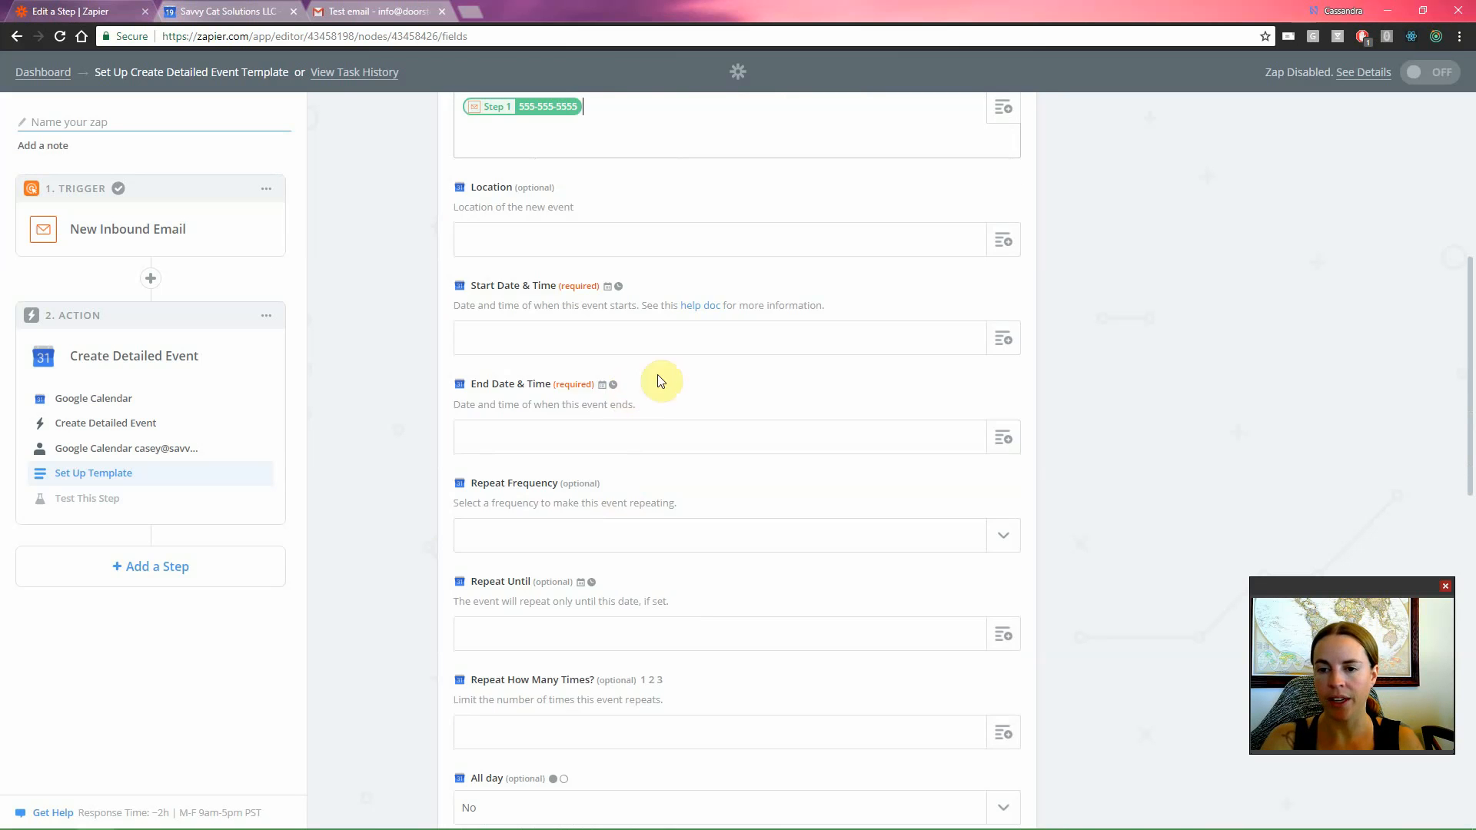
scroll(607, 428, up, 3)
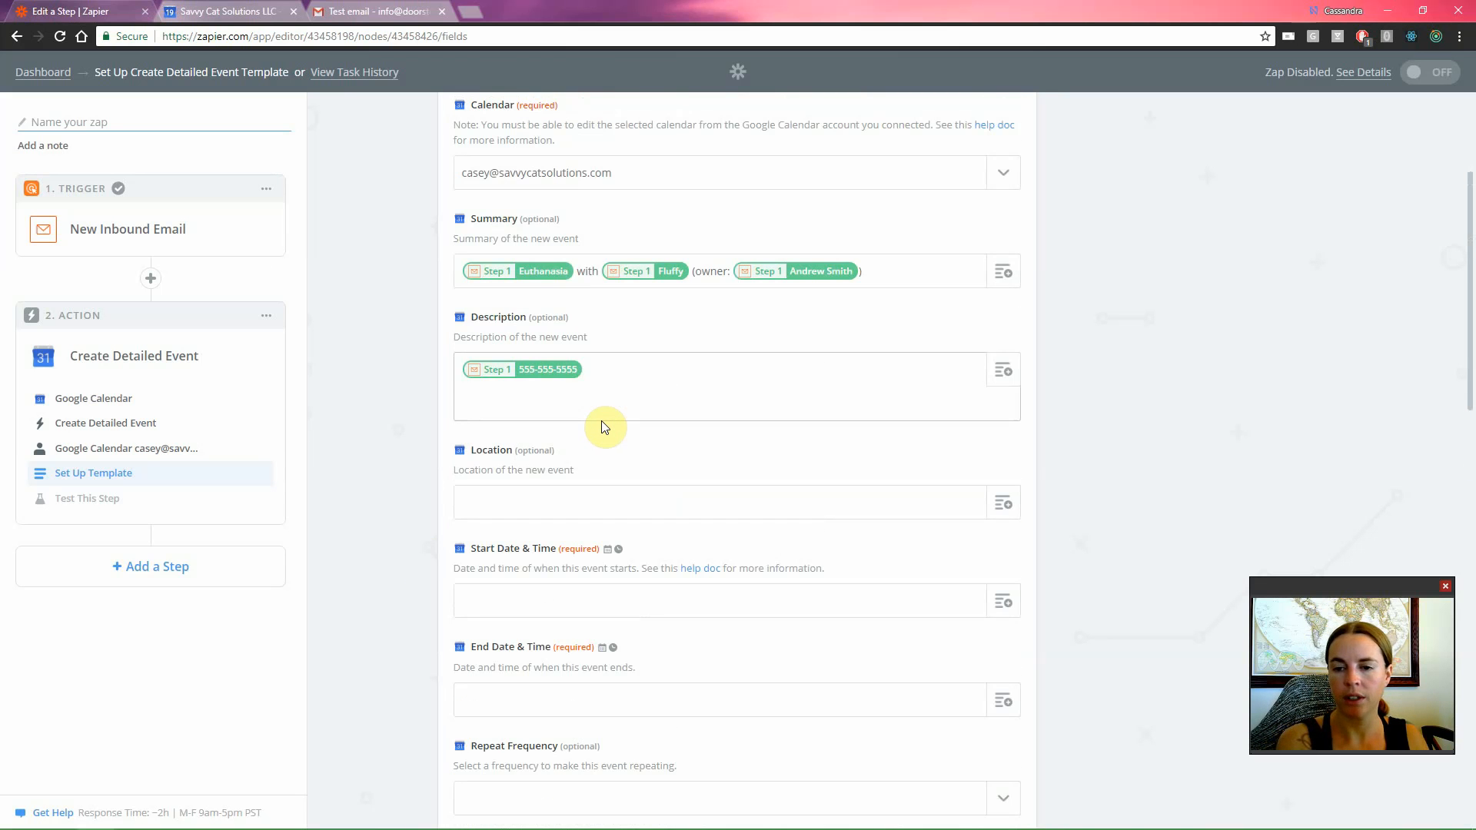
text(Phone:)
click(680, 385)
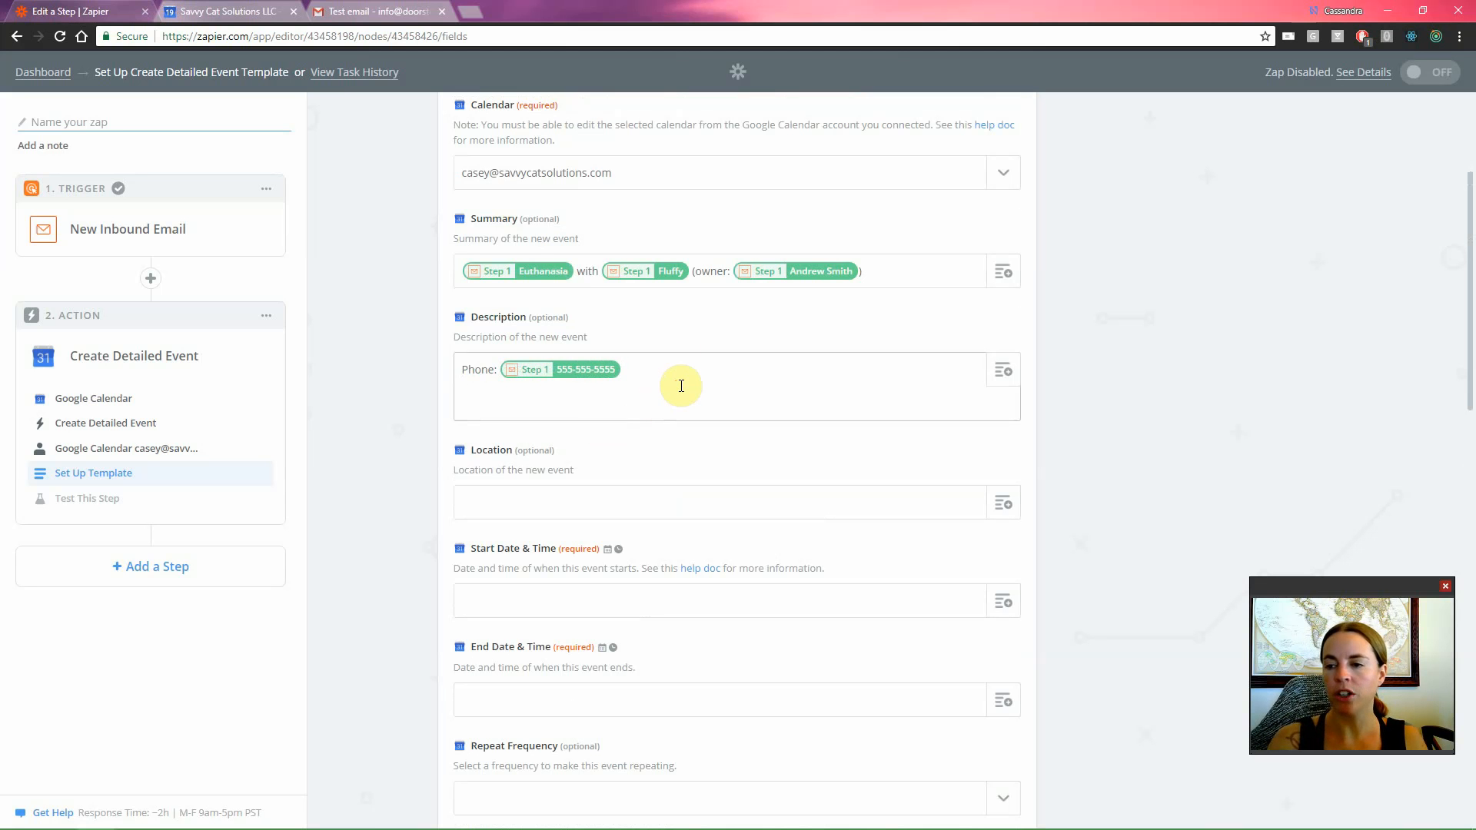
key(Return)
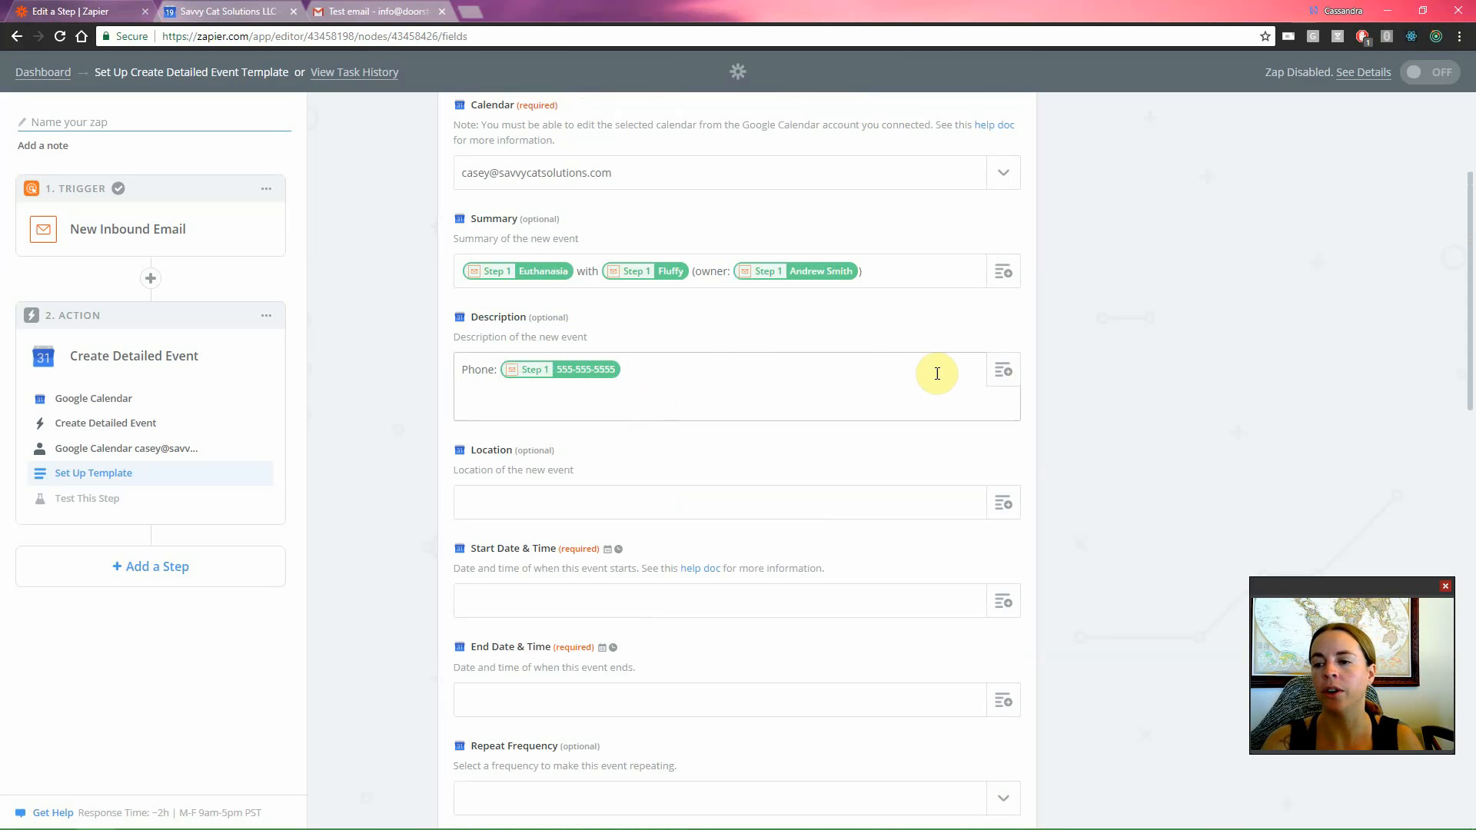
Map the event's Location to the inbound email's Body HTML Address field, searching the fields for "add".
scroll(896, 396, down, 1)
click(896, 410)
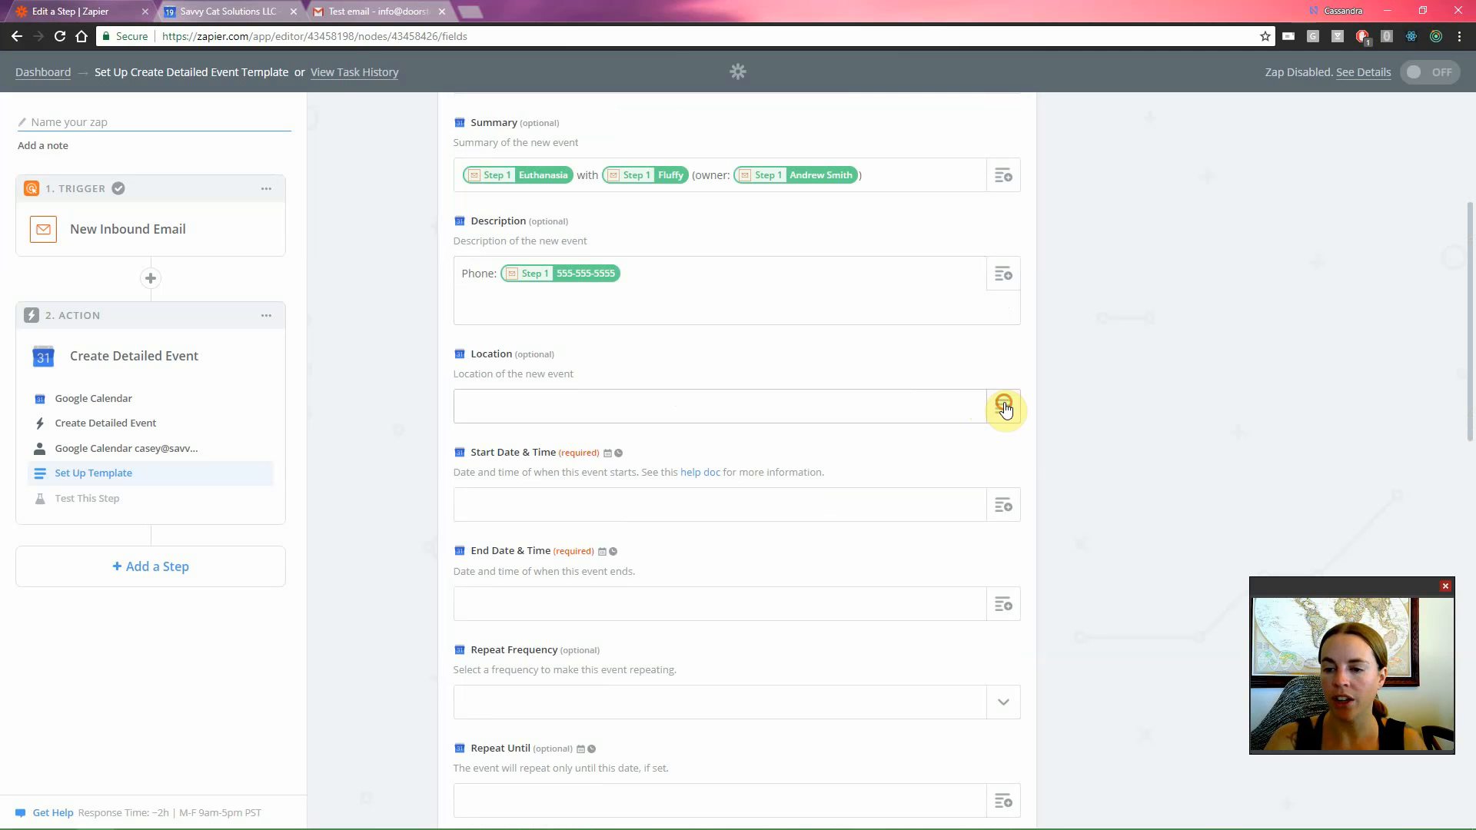
click(1003, 405)
text(add)
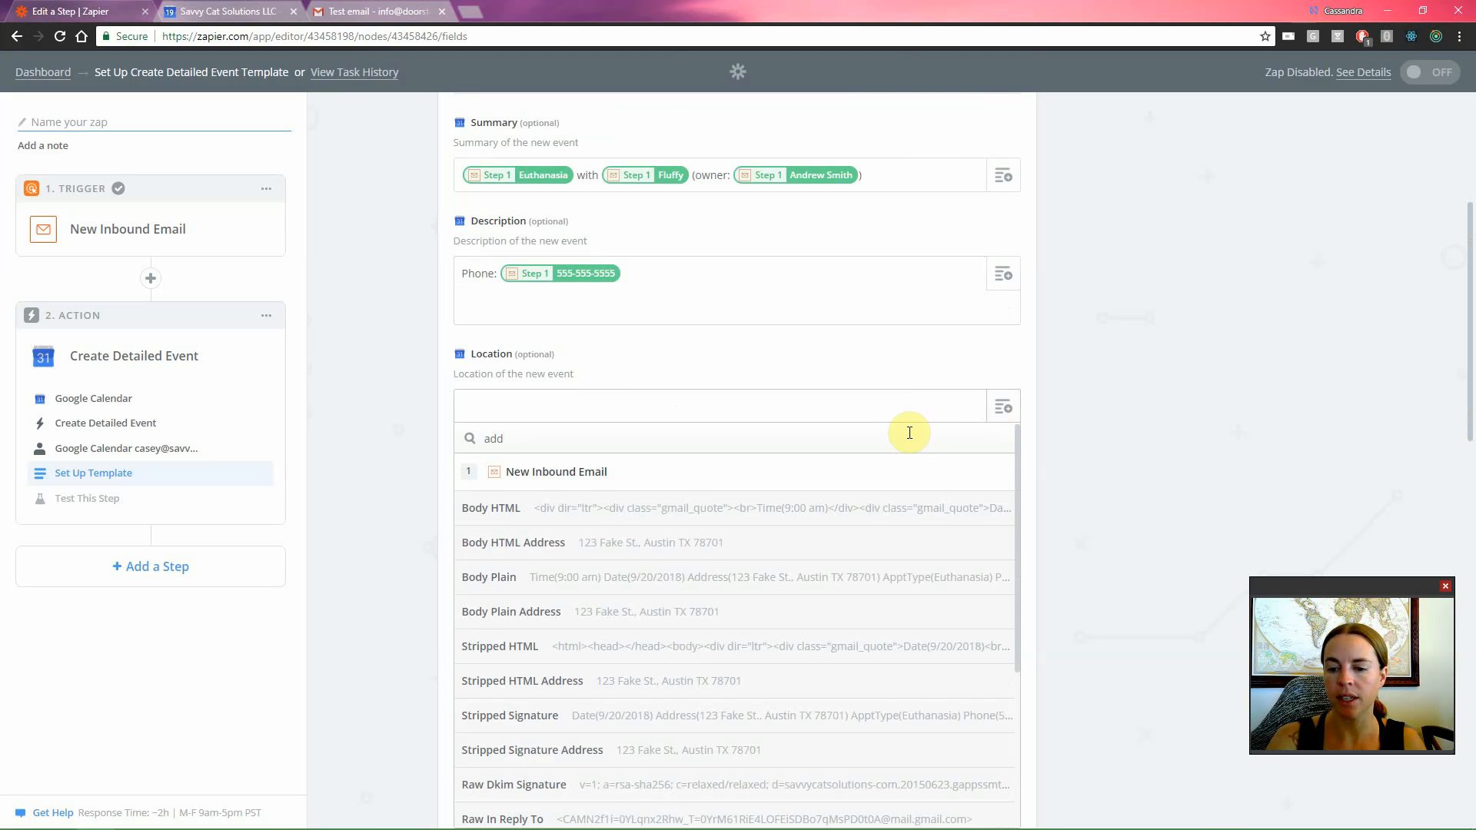
scroll(904, 517, down, 1)
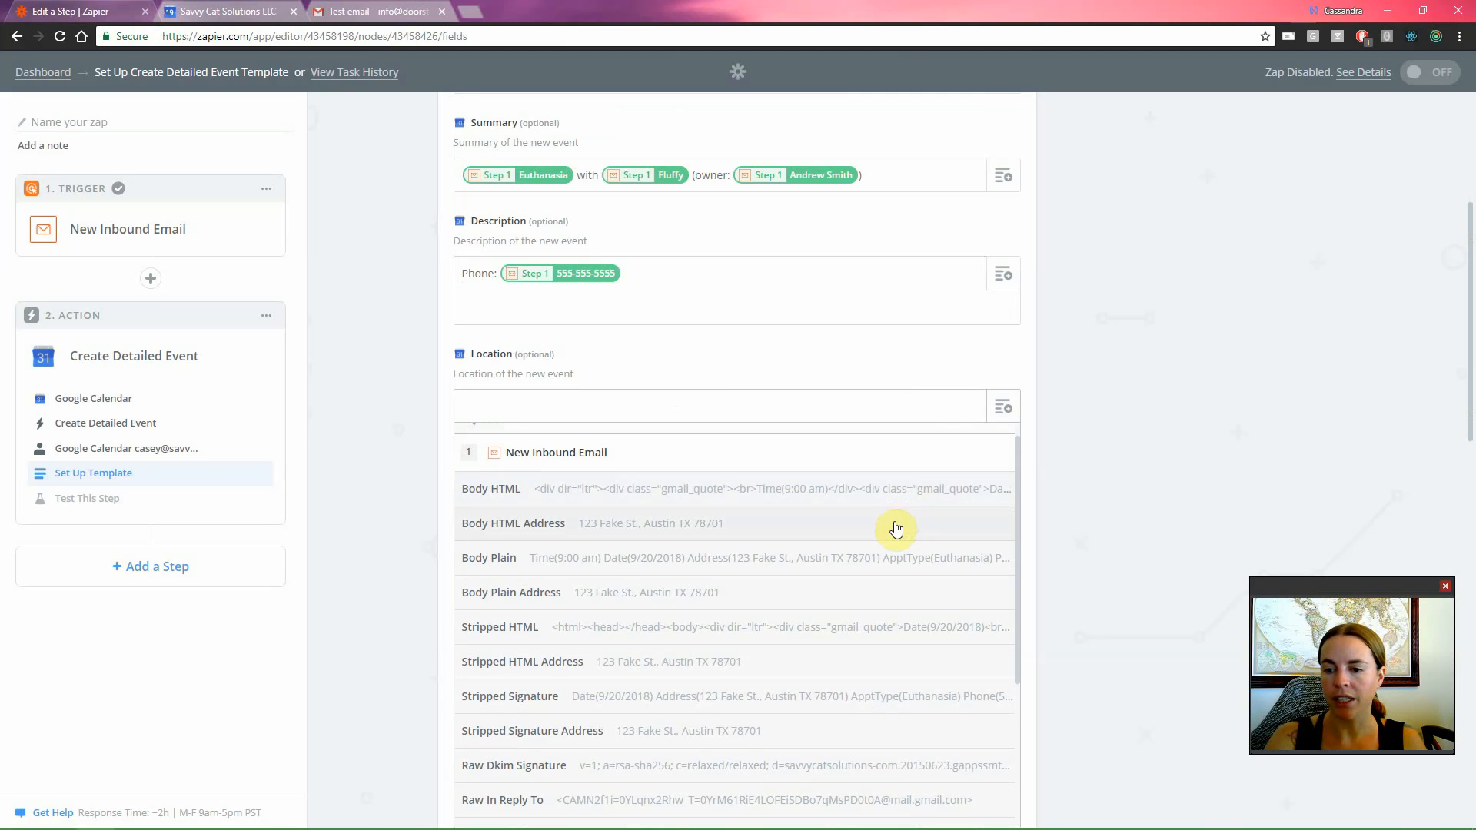
click(651, 523)
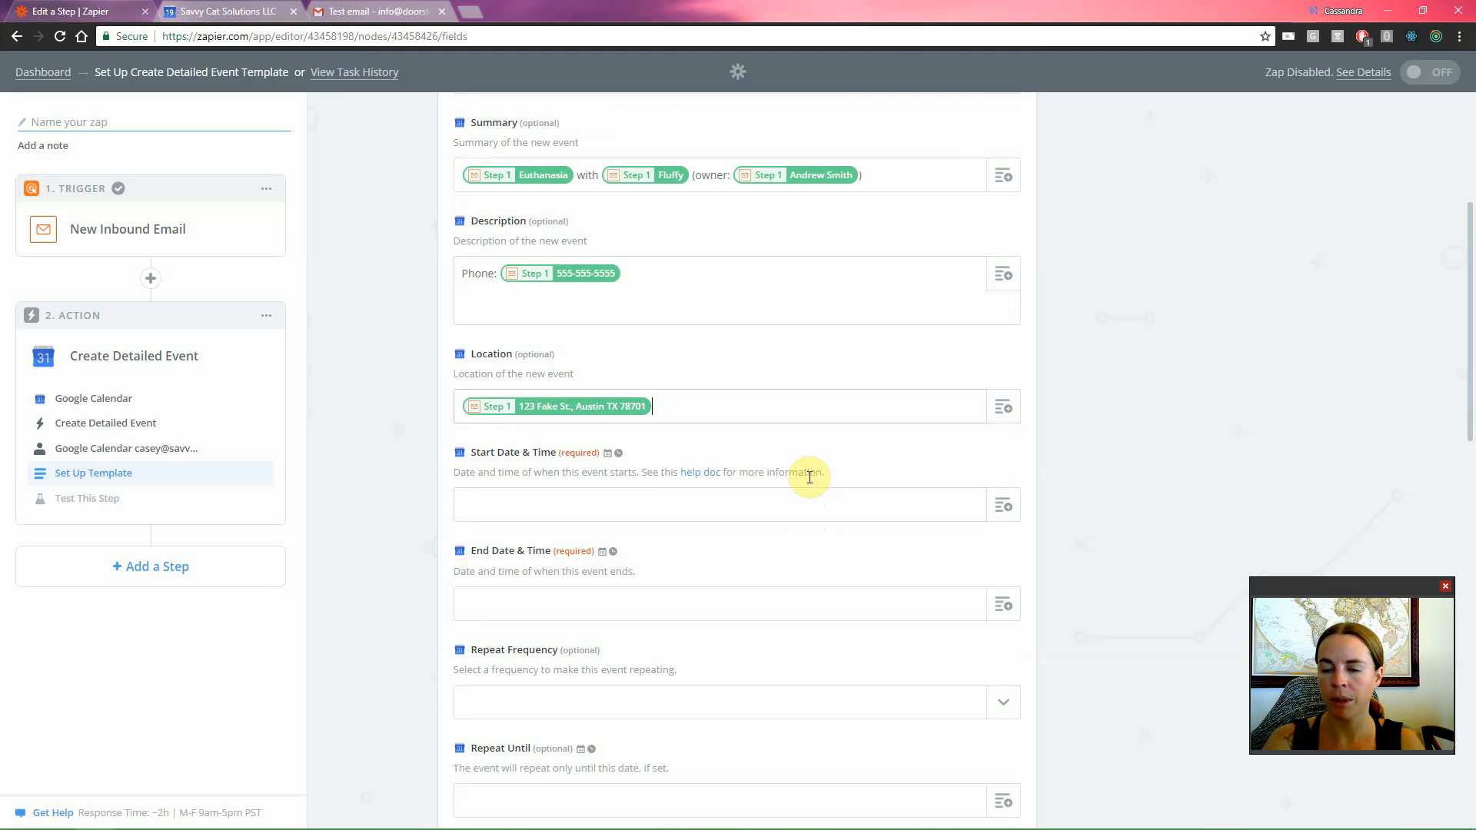
Map Start Date & Time to the inbound email's date field followed by its Body HTML Time field, separated by a space.
scroll(807, 471, down, 2)
click(799, 377)
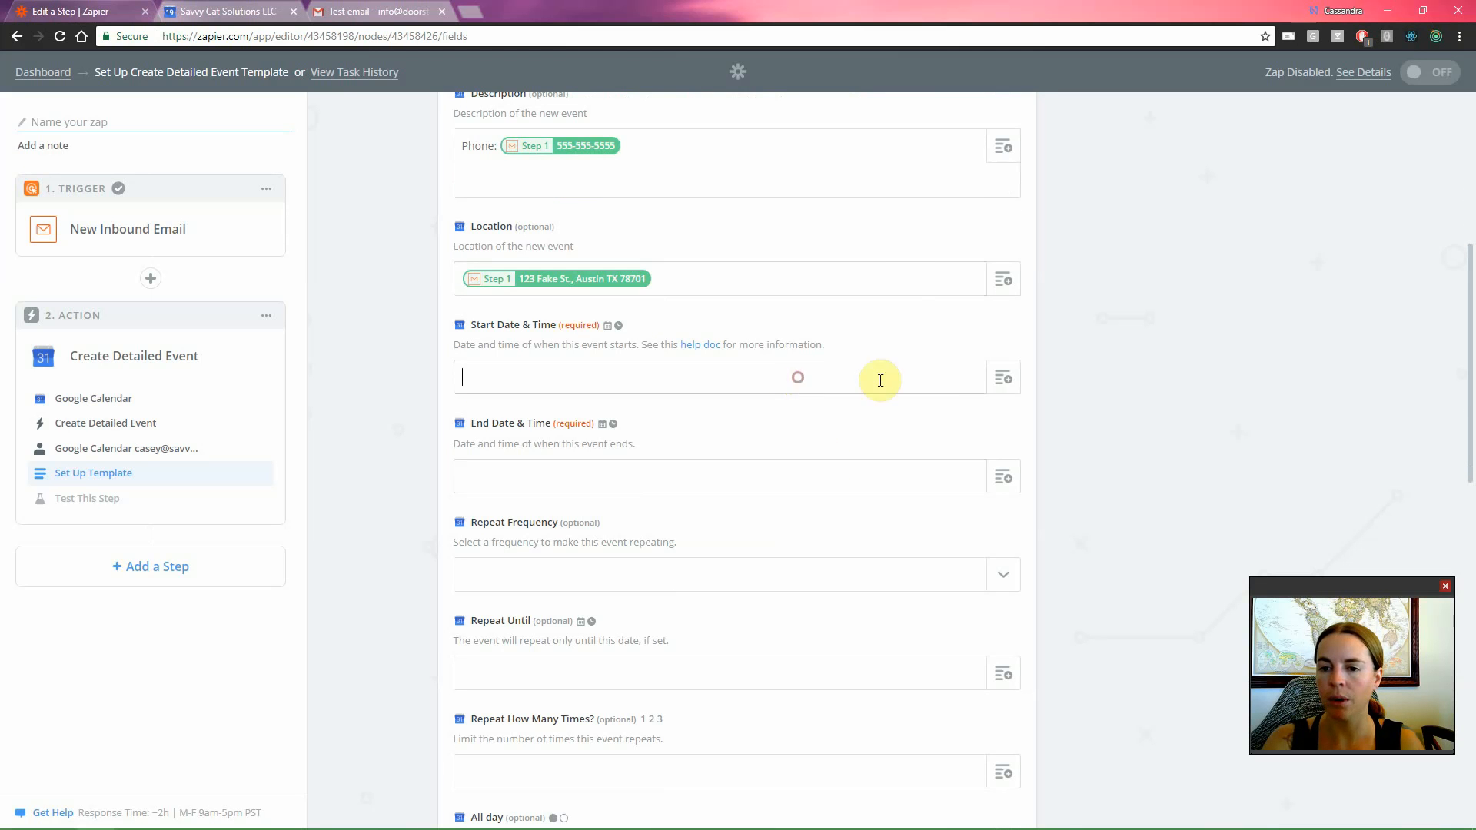
click(998, 379)
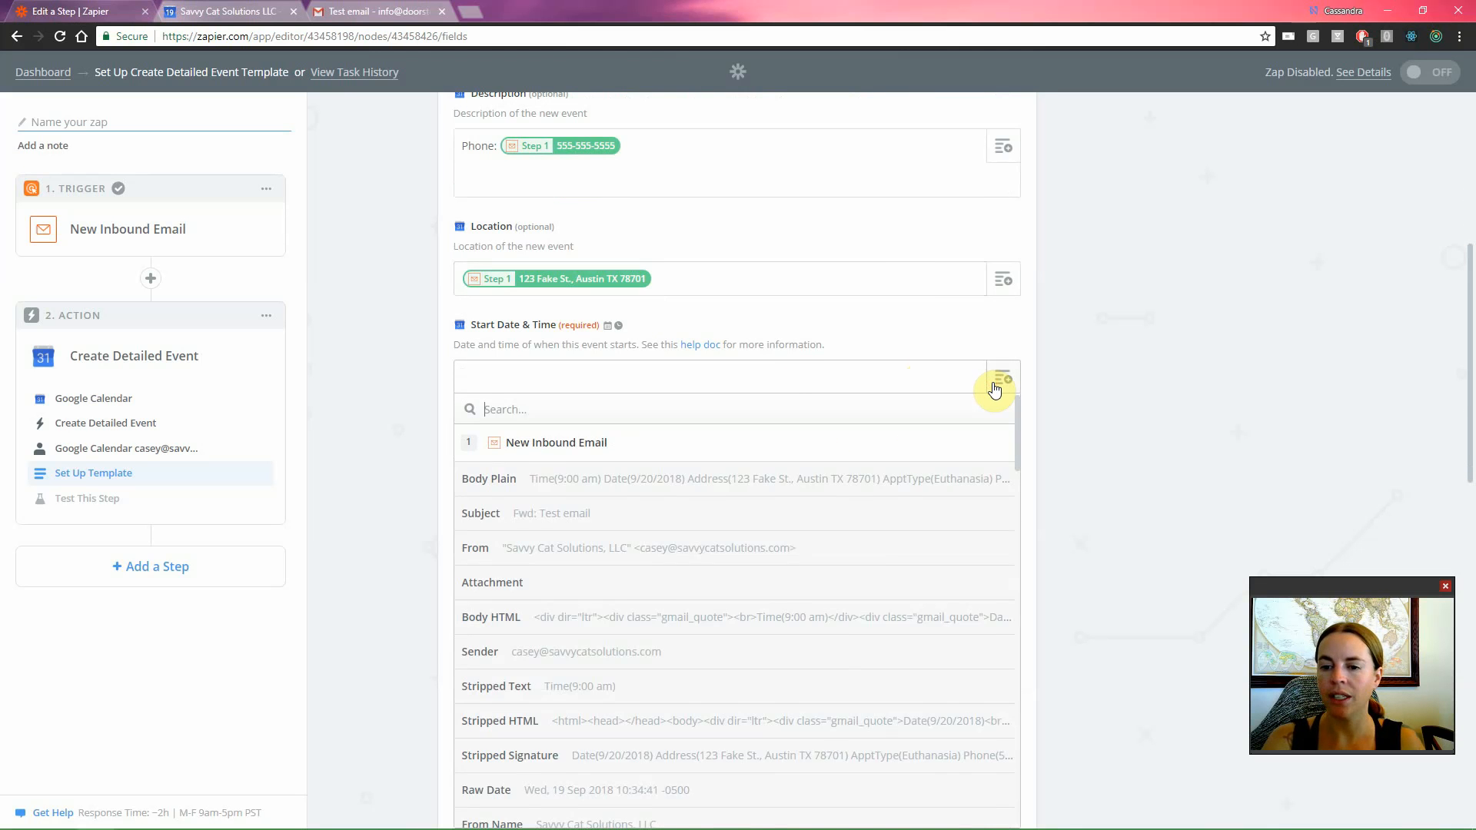
text(date)
click(796, 586)
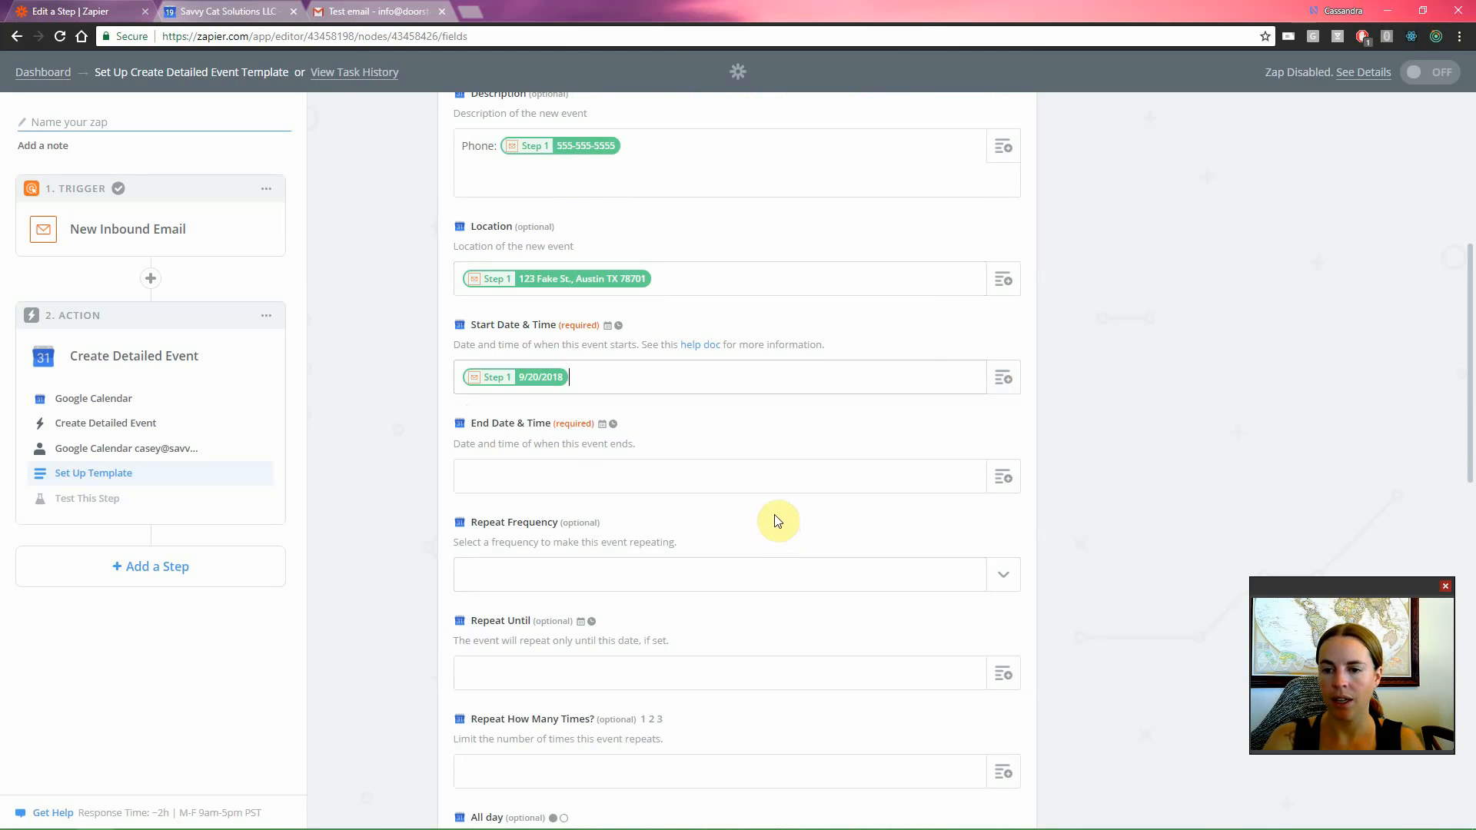
click(1001, 378)
text(t)
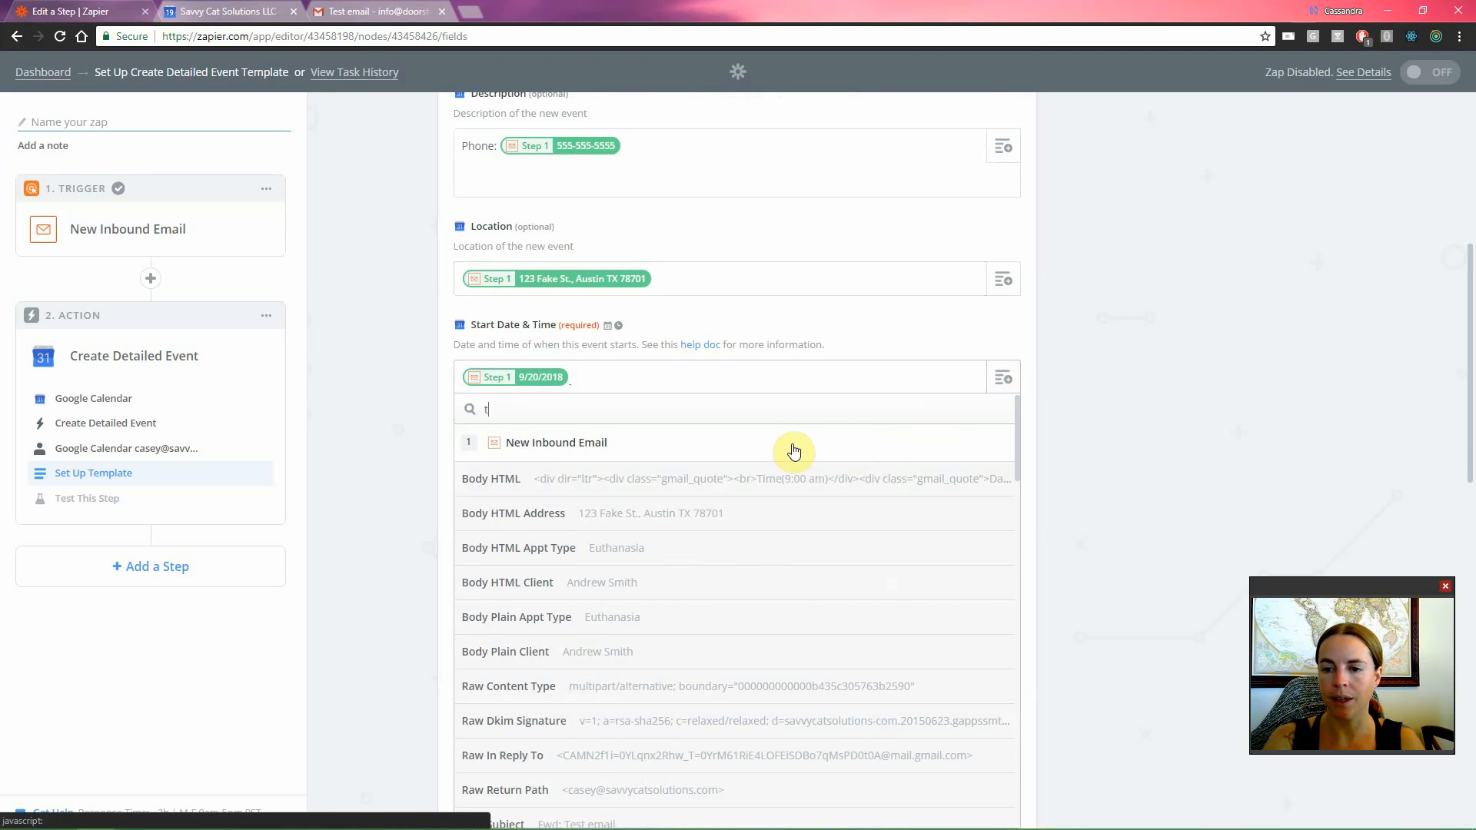
text(ime)
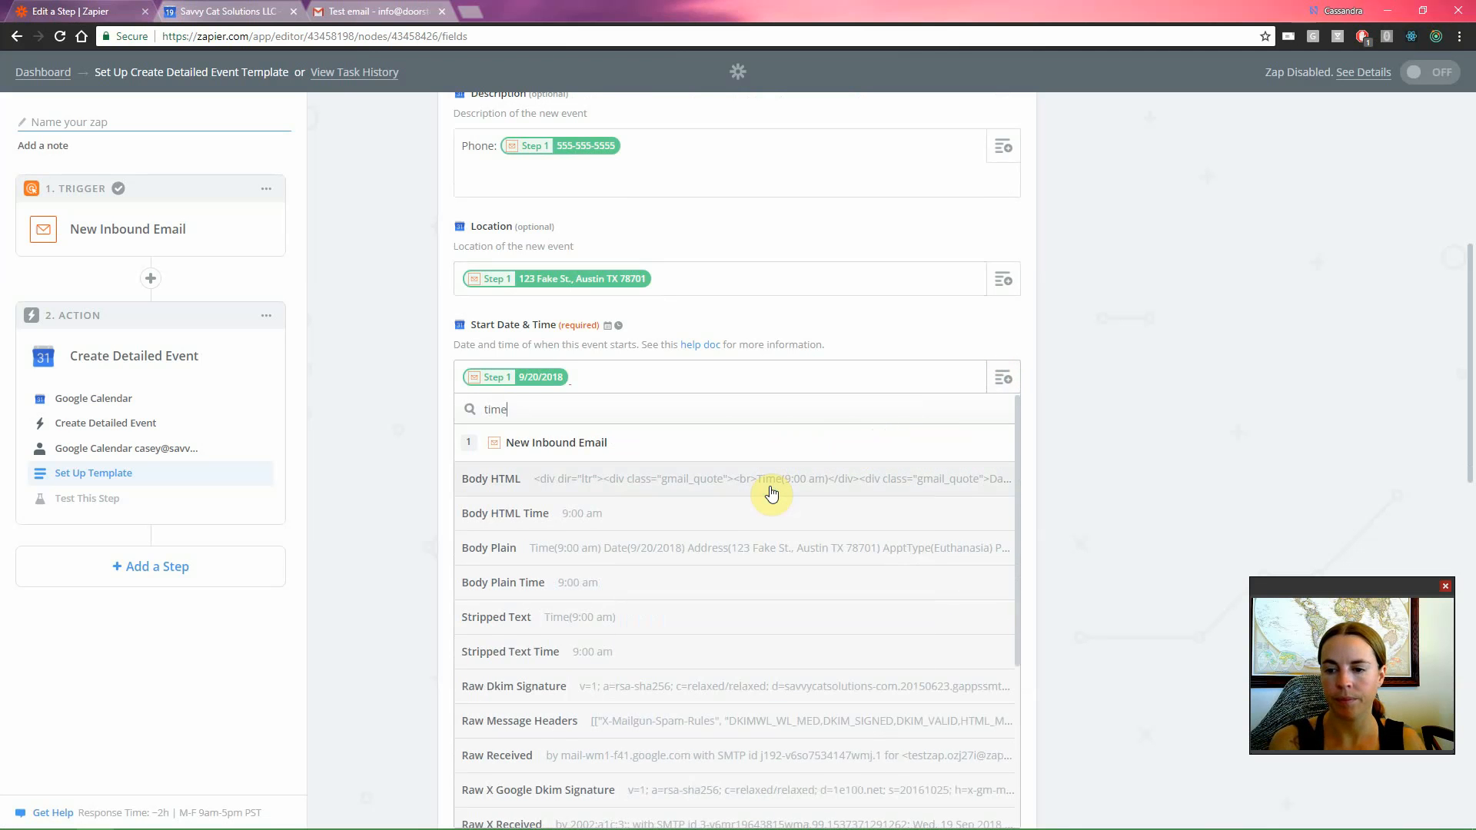
click(730, 510)
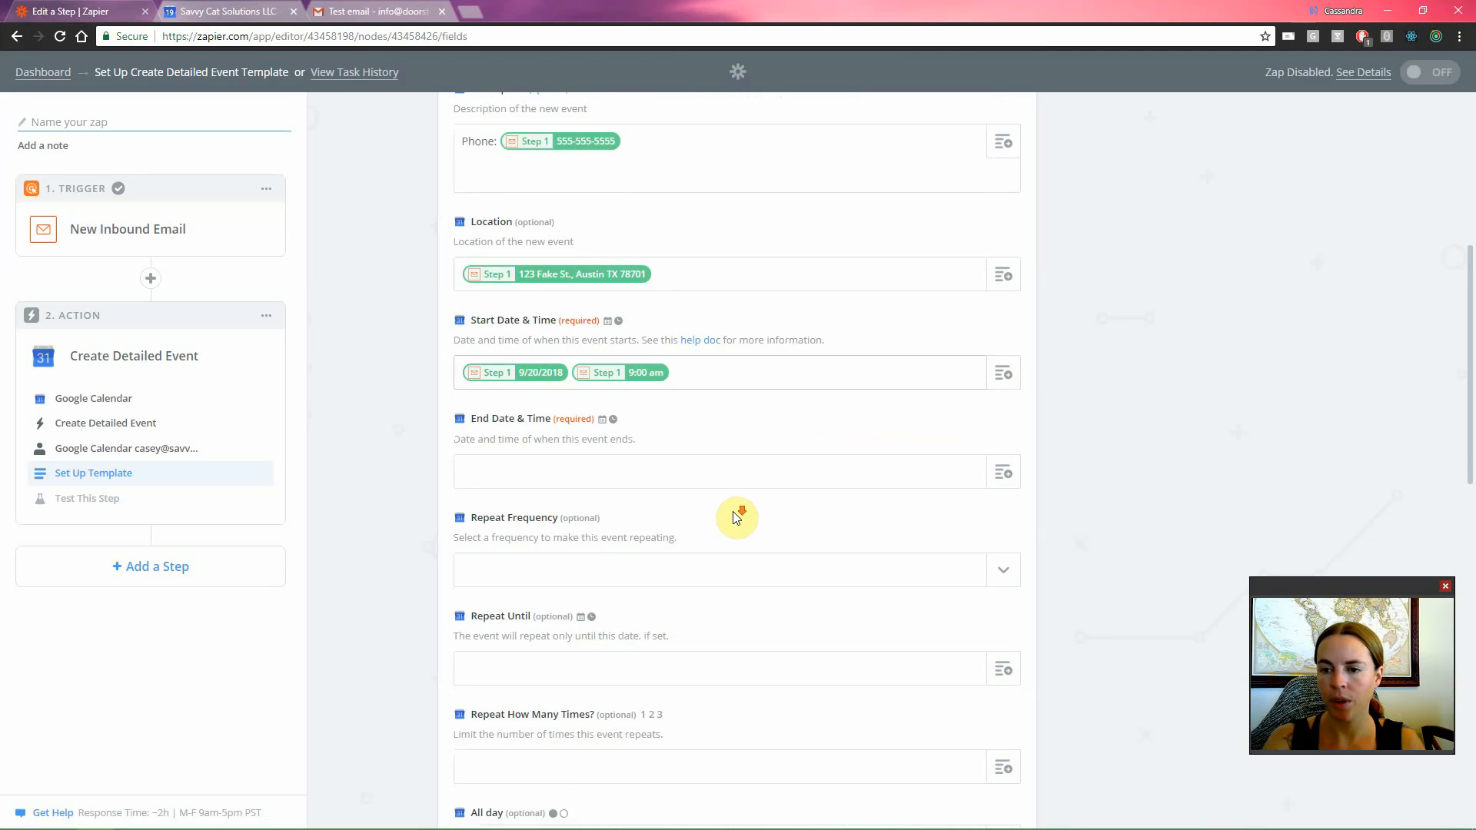
scroll(738, 516, down, 1)
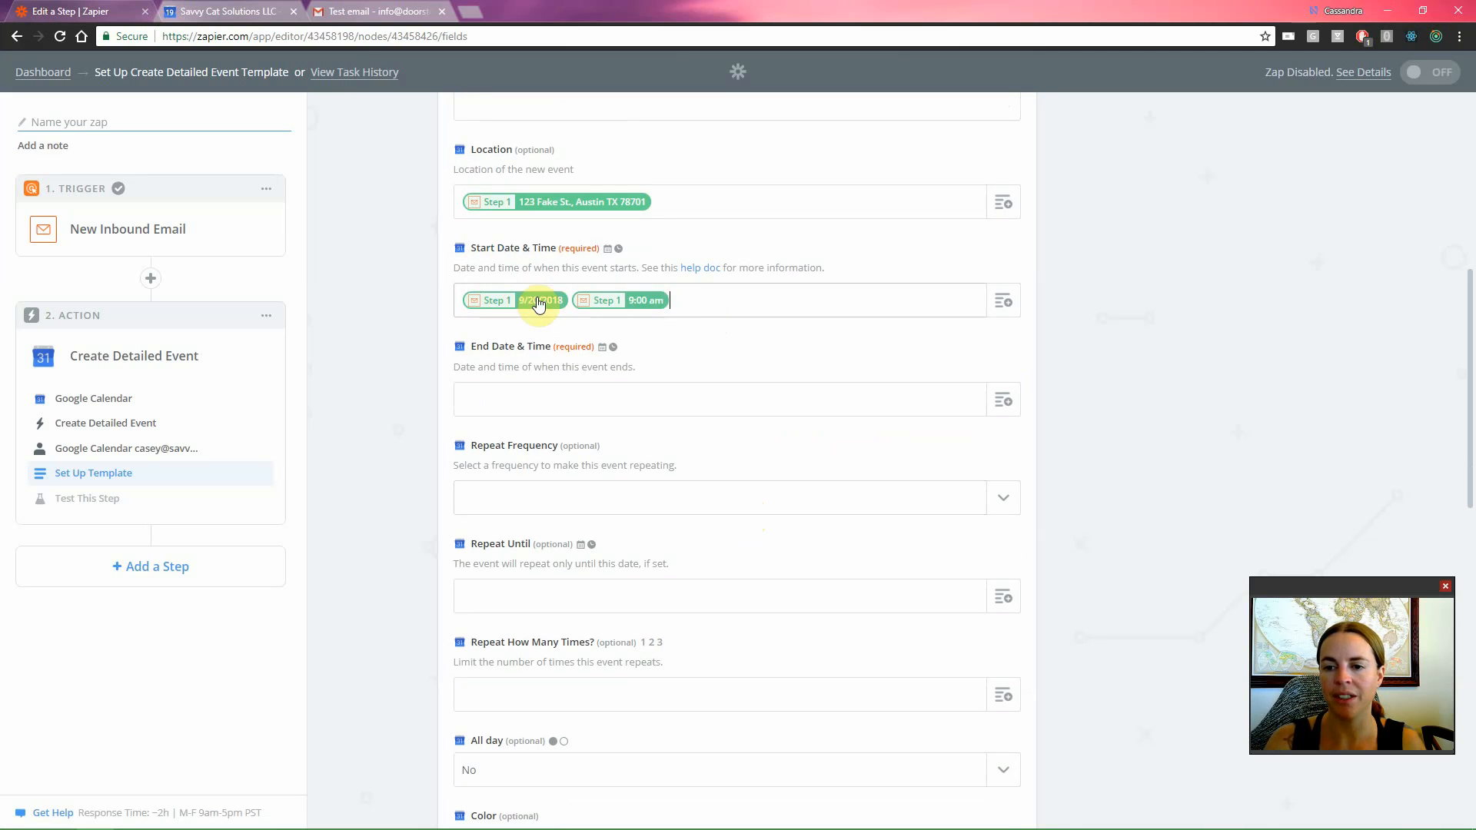
Fill End Date & Time with the same inbound email date and time fields as Start Date & Time, followed by "+90m".
scroll(794, 504, down, 2)
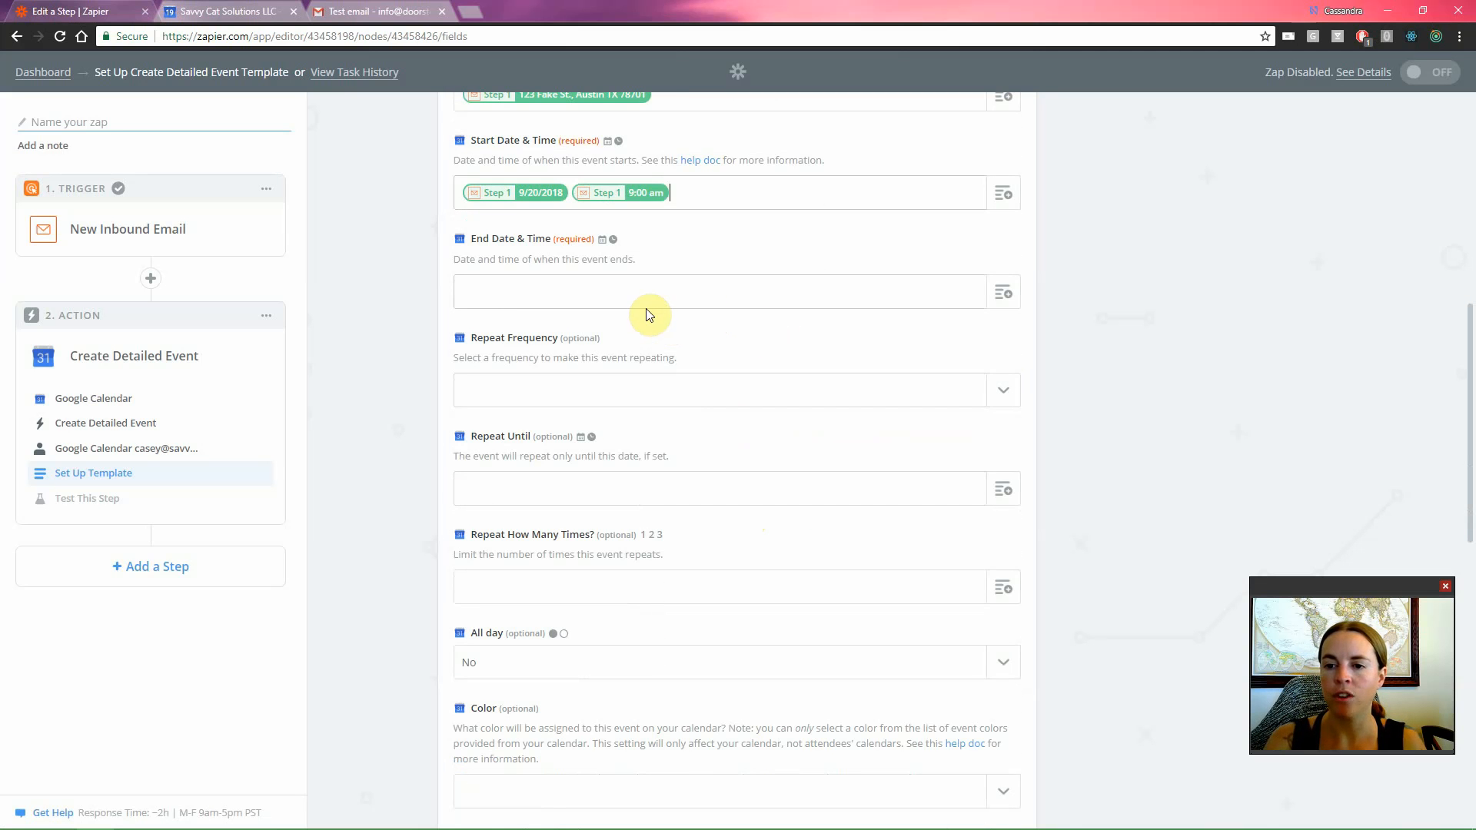
click(621, 294)
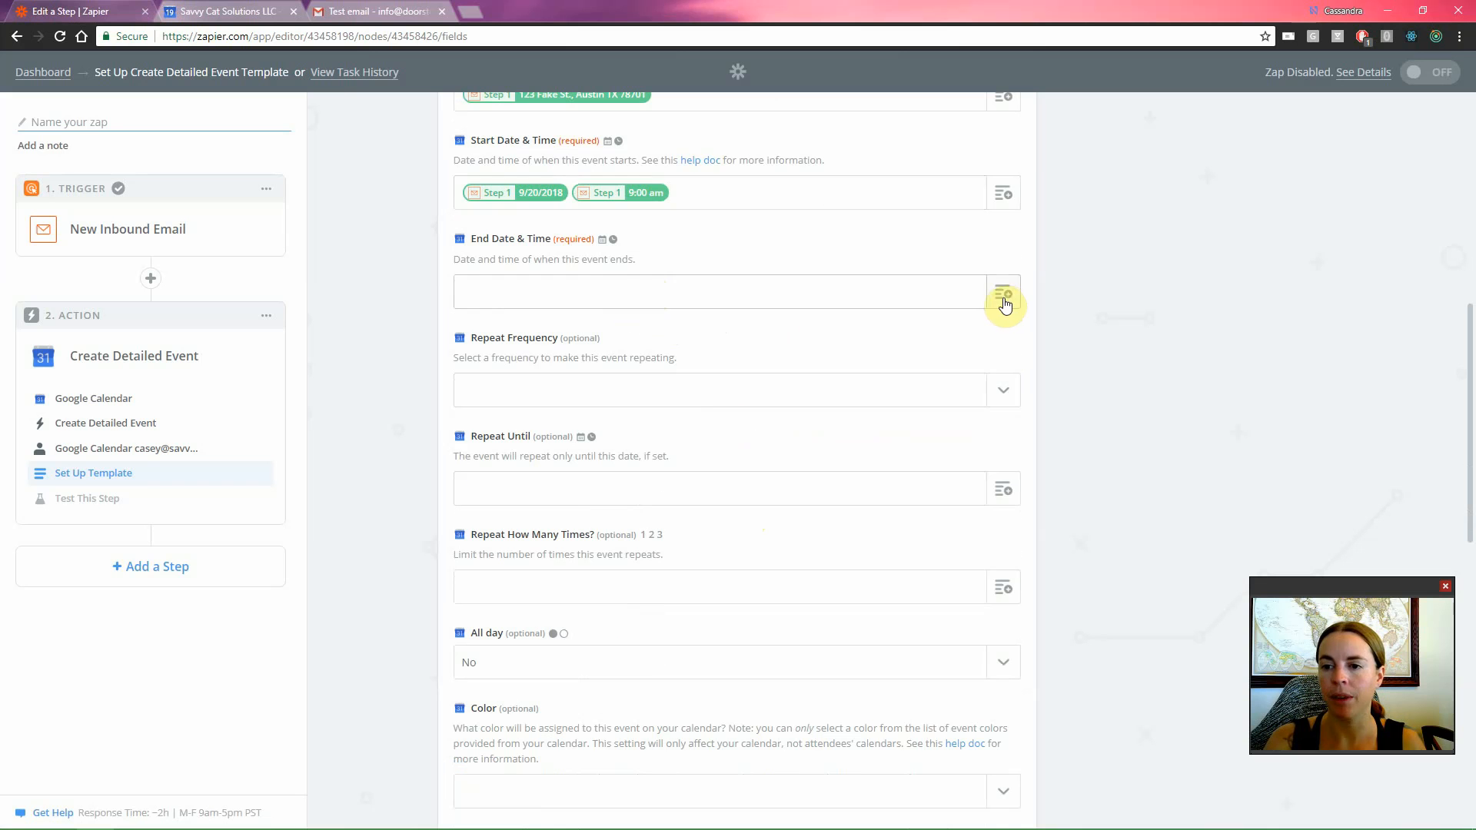
drag(738, 197, 463, 186)
key(ctrl+c)
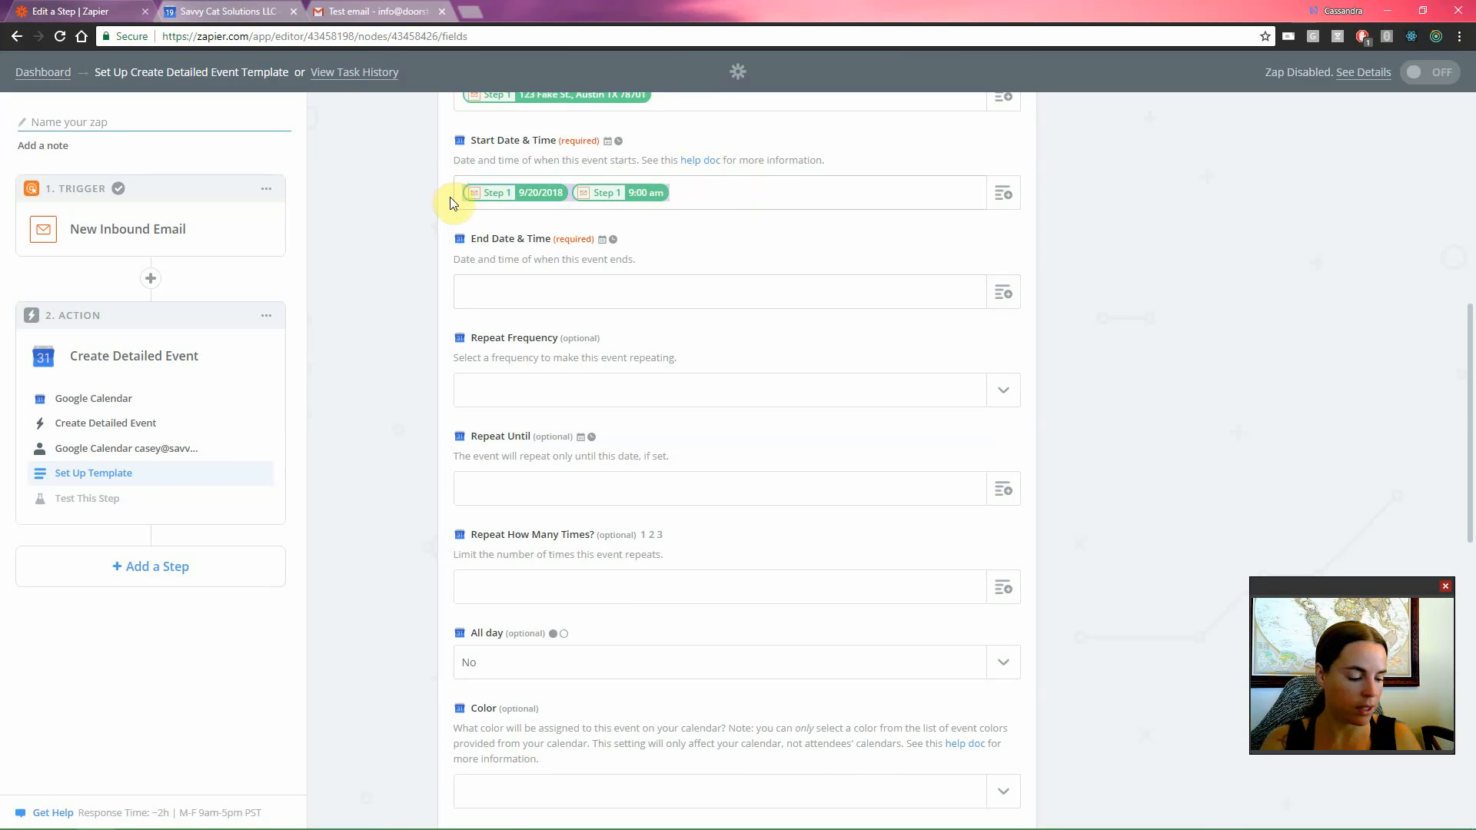
click(593, 292)
key(ctrl+v)
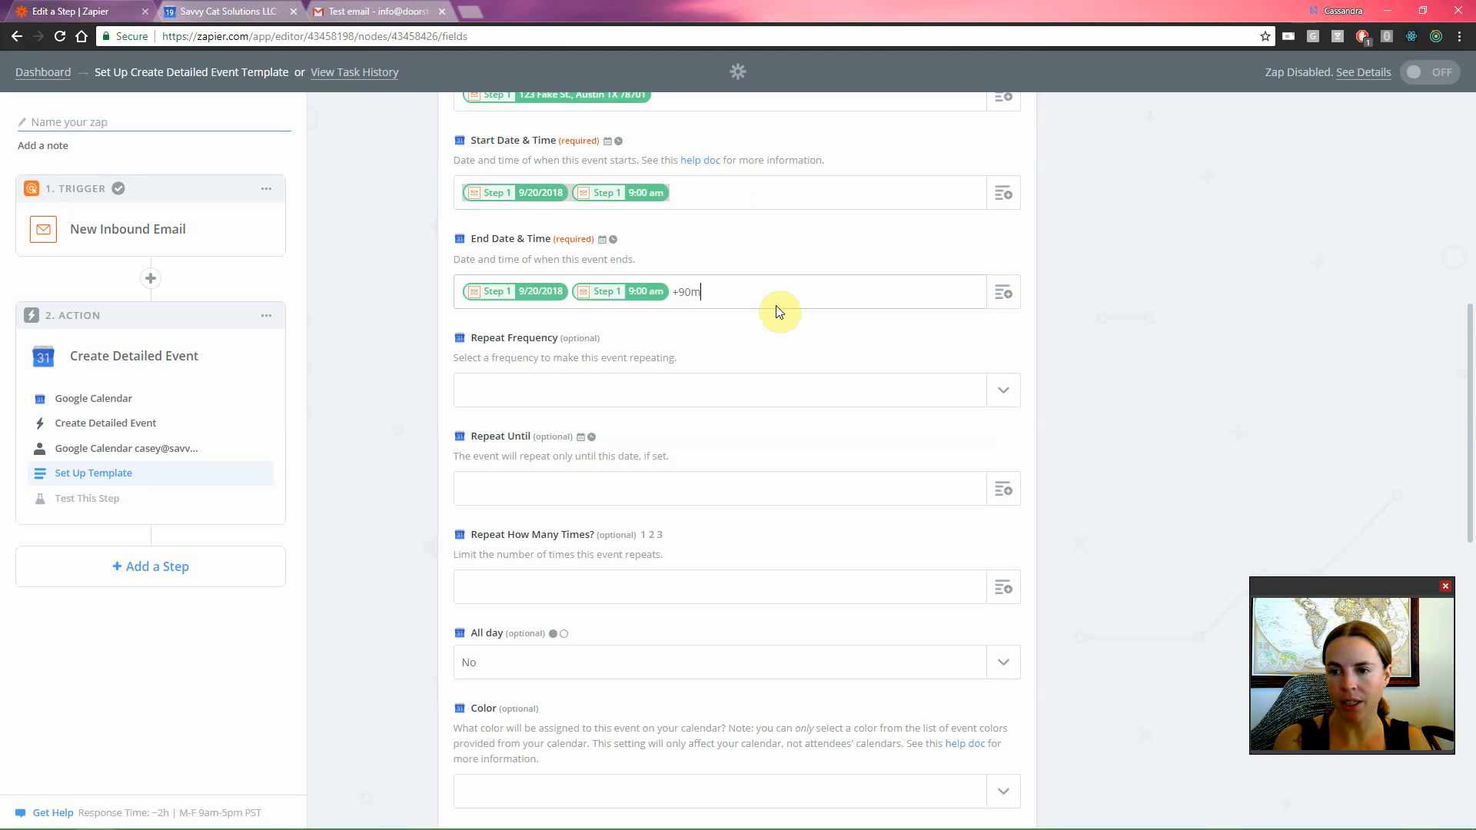
Look through the event's Color choices and leave the field empty.
scroll(801, 330, down, 1)
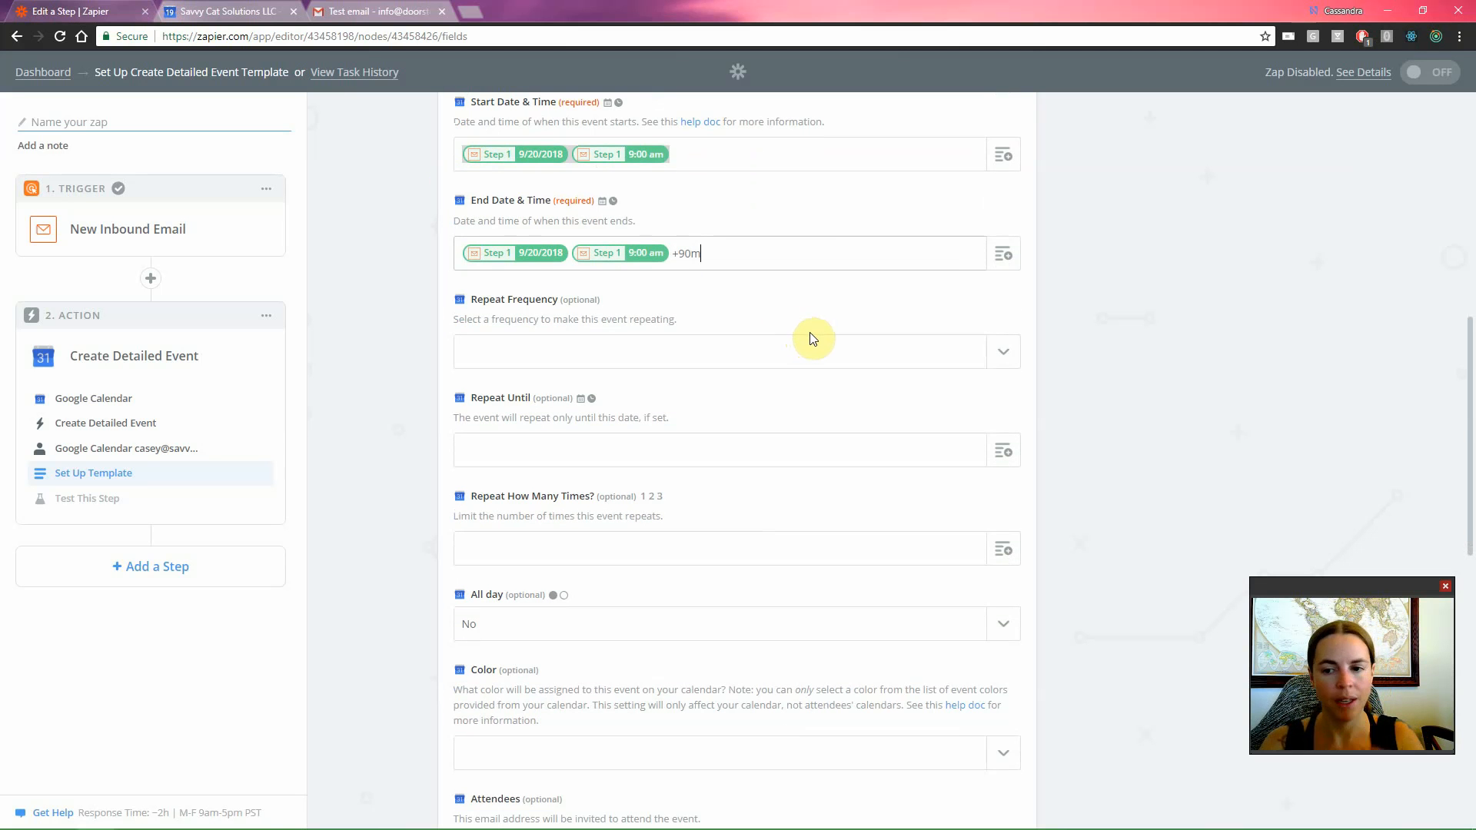
scroll(813, 427, down, 3)
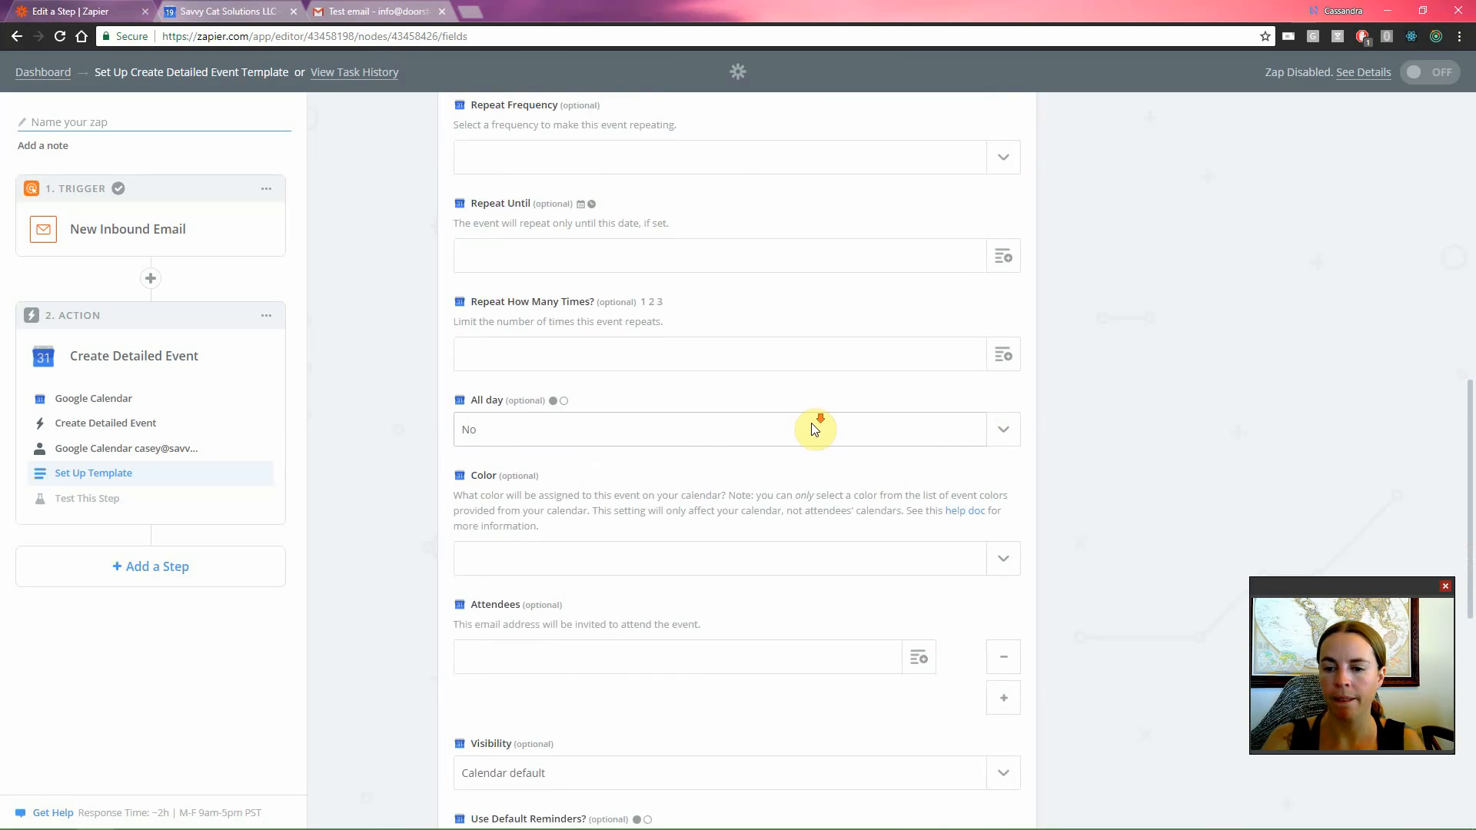
scroll(814, 429, down, 3)
click(999, 375)
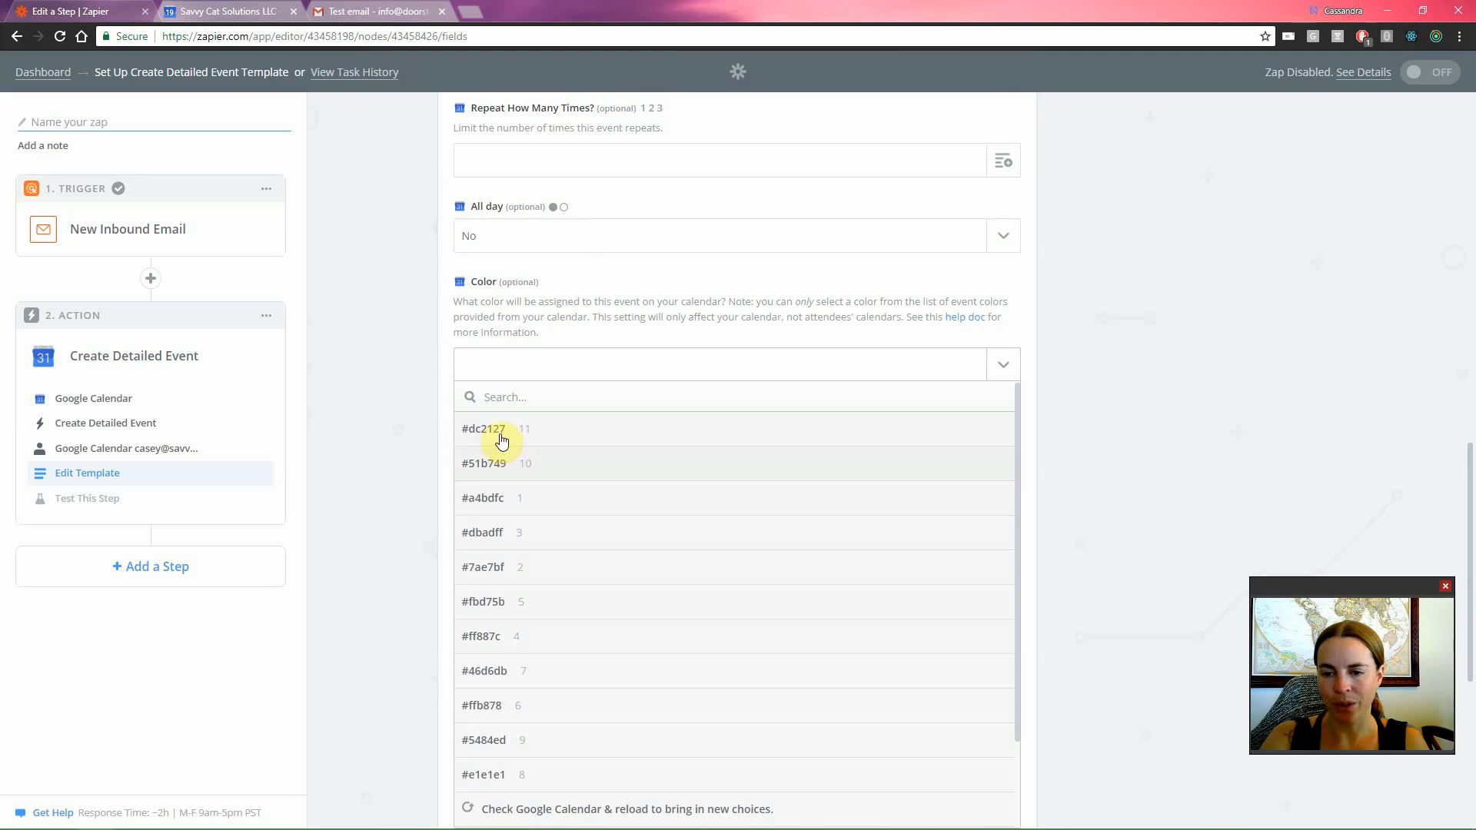
click(376, 386)
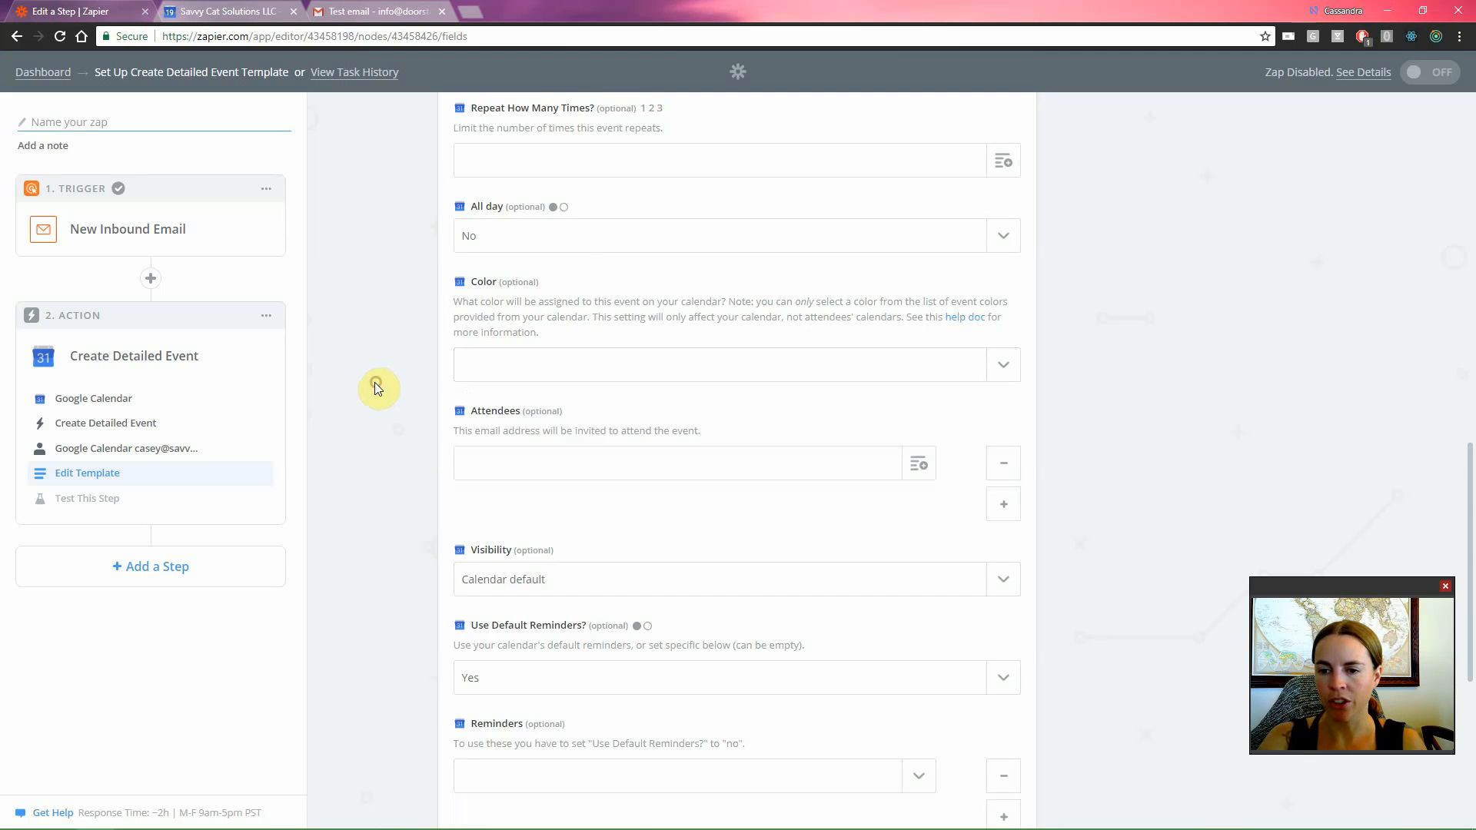
Continue past the remaining optional event fields, send a test detailed event to Google Calendar, and review the returned sample.
scroll(373, 386, down, 3)
scroll(366, 404, down, 1)
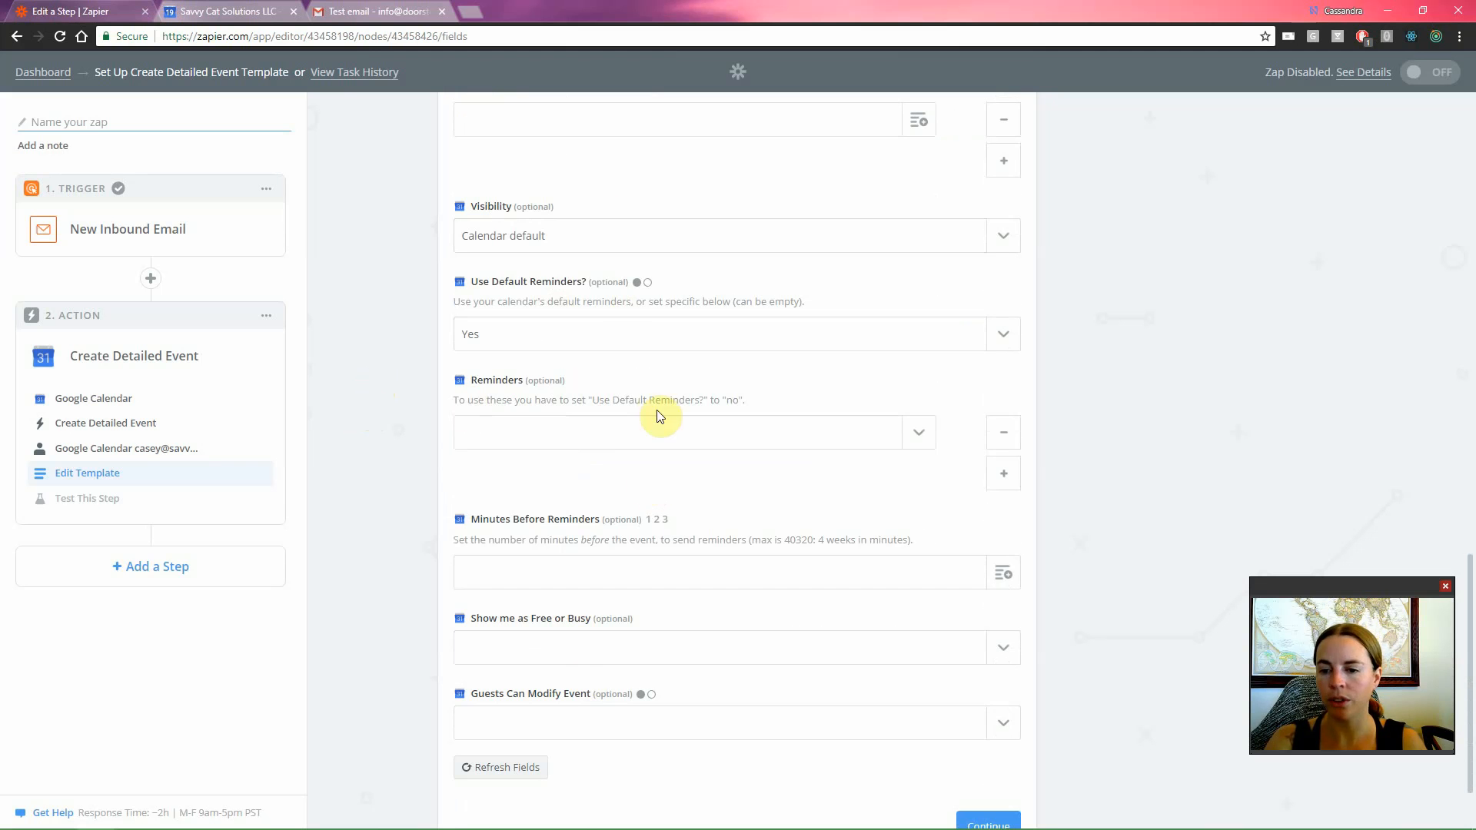
scroll(335, 419, down, 1)
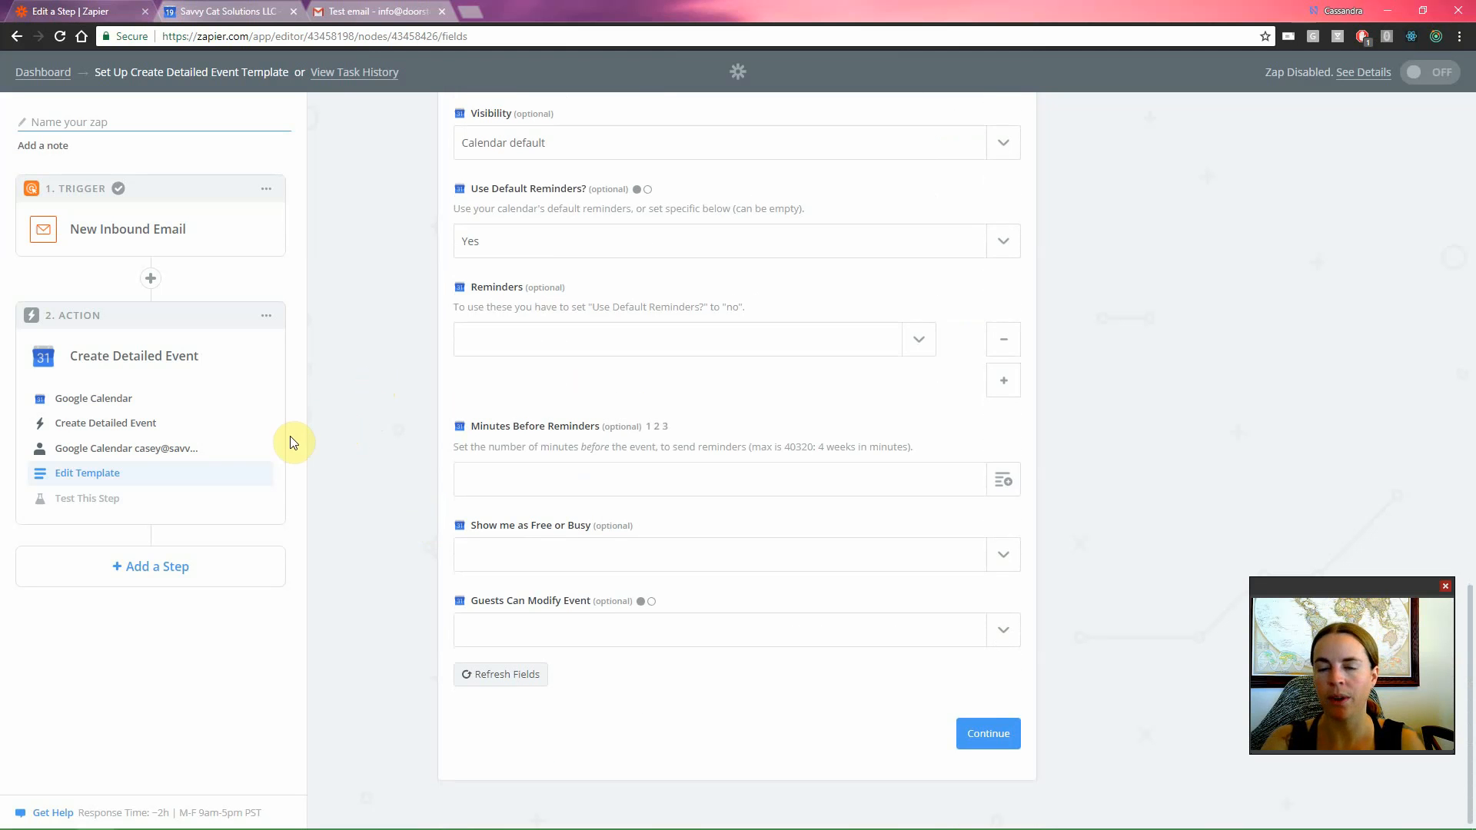
click(989, 733)
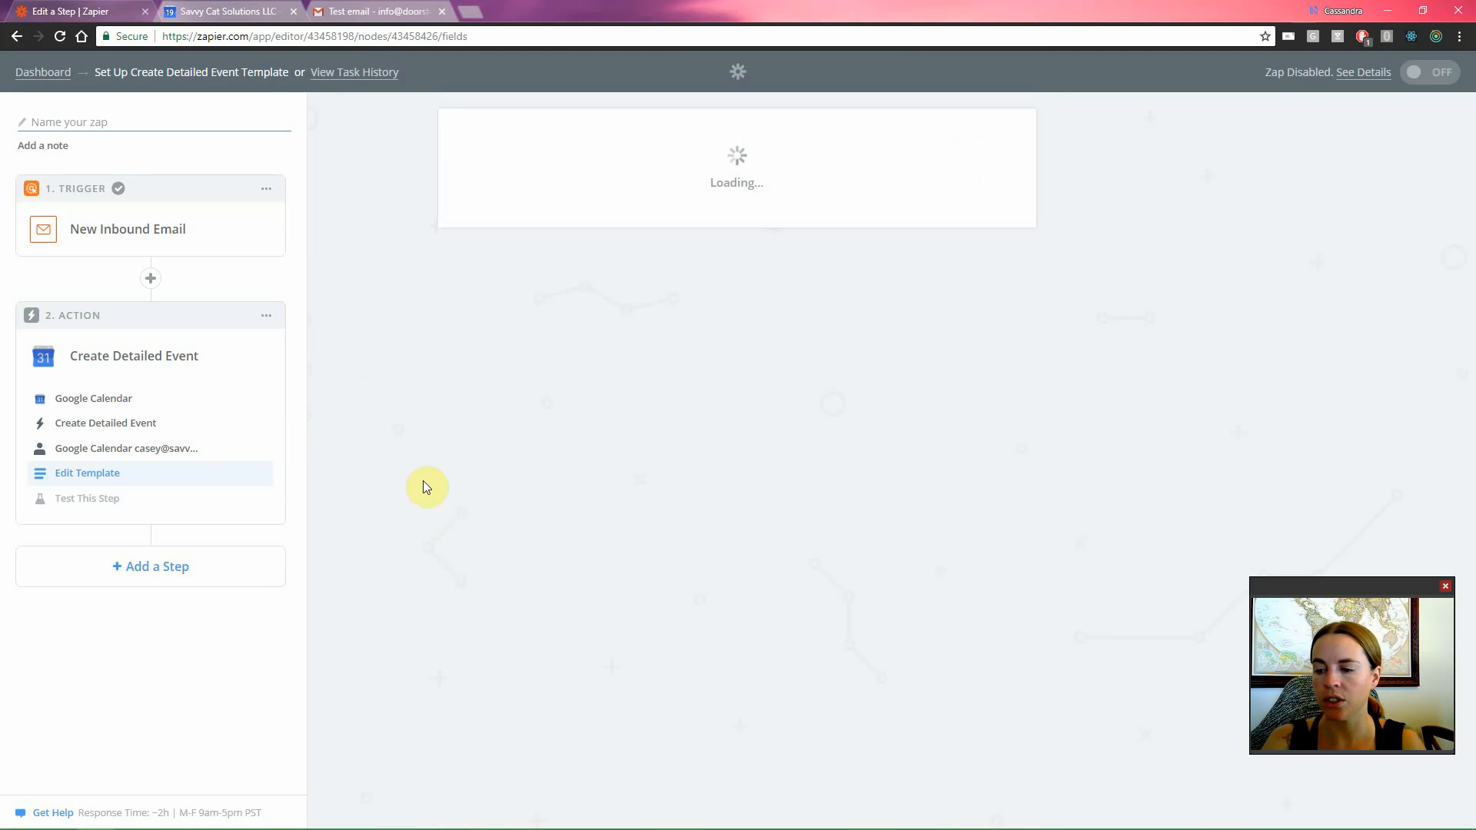
scroll(394, 473, down, 6)
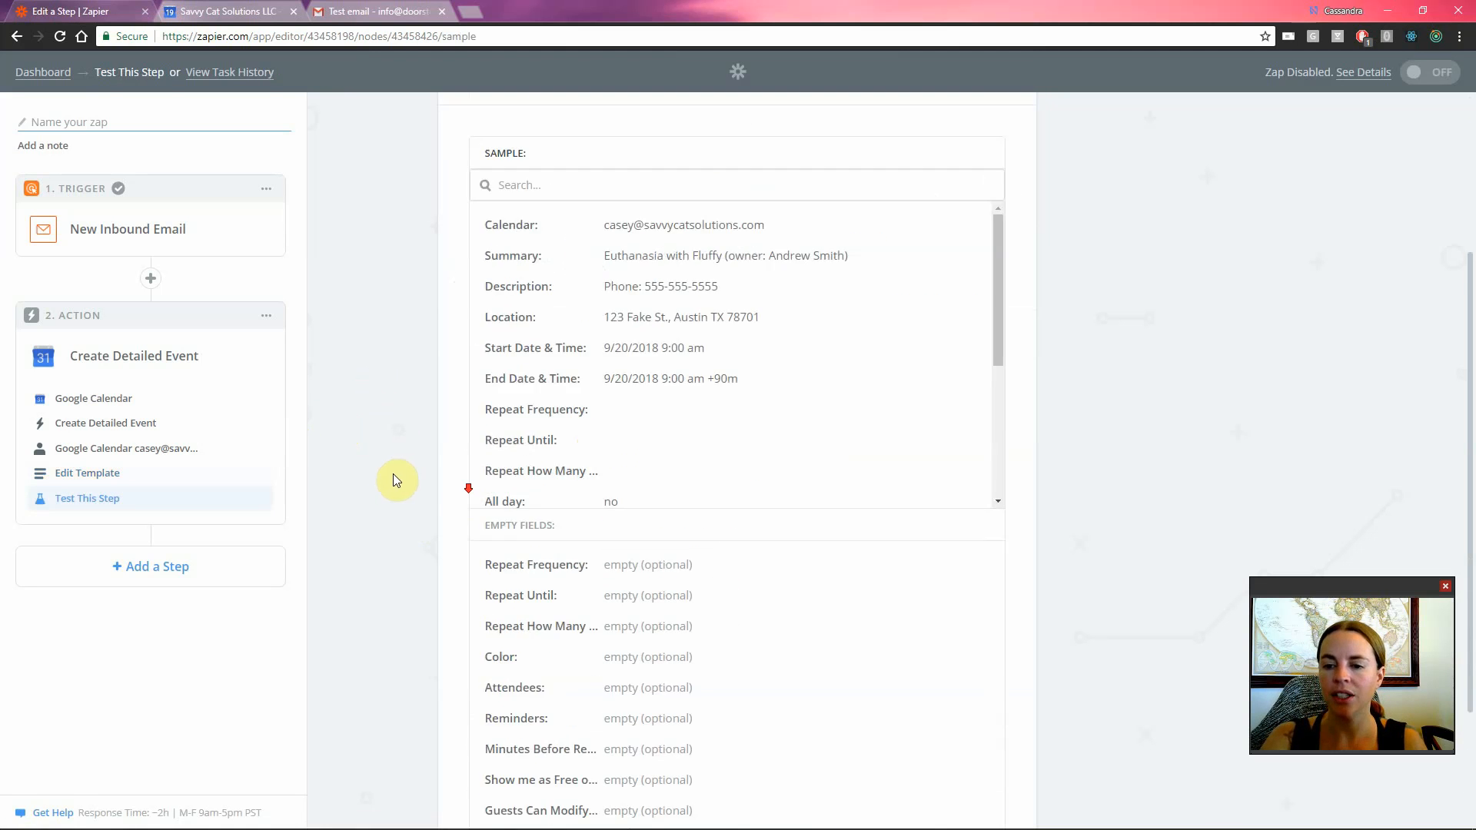
click(938, 714)
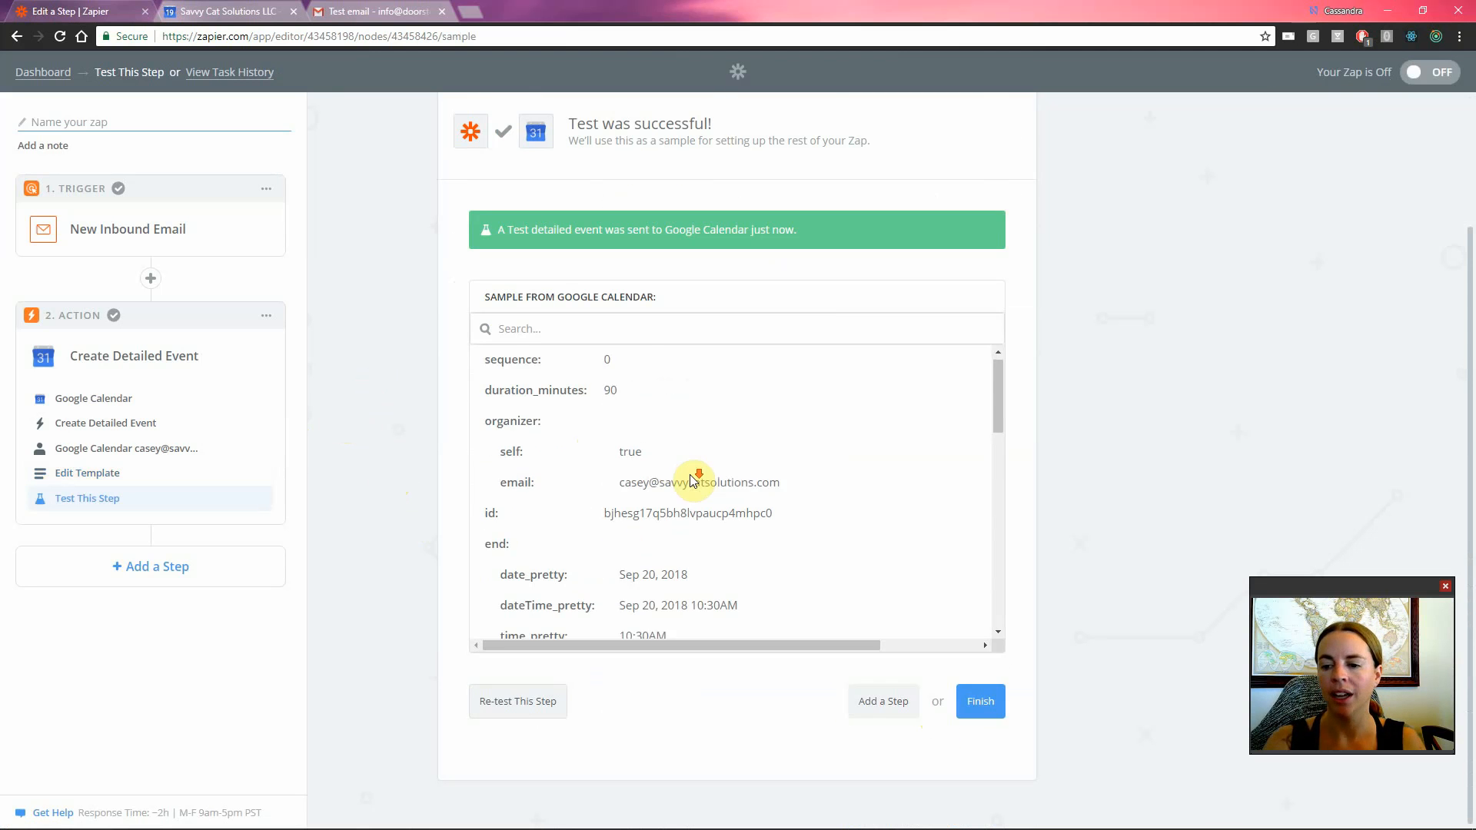
scroll(692, 481, down, 3)
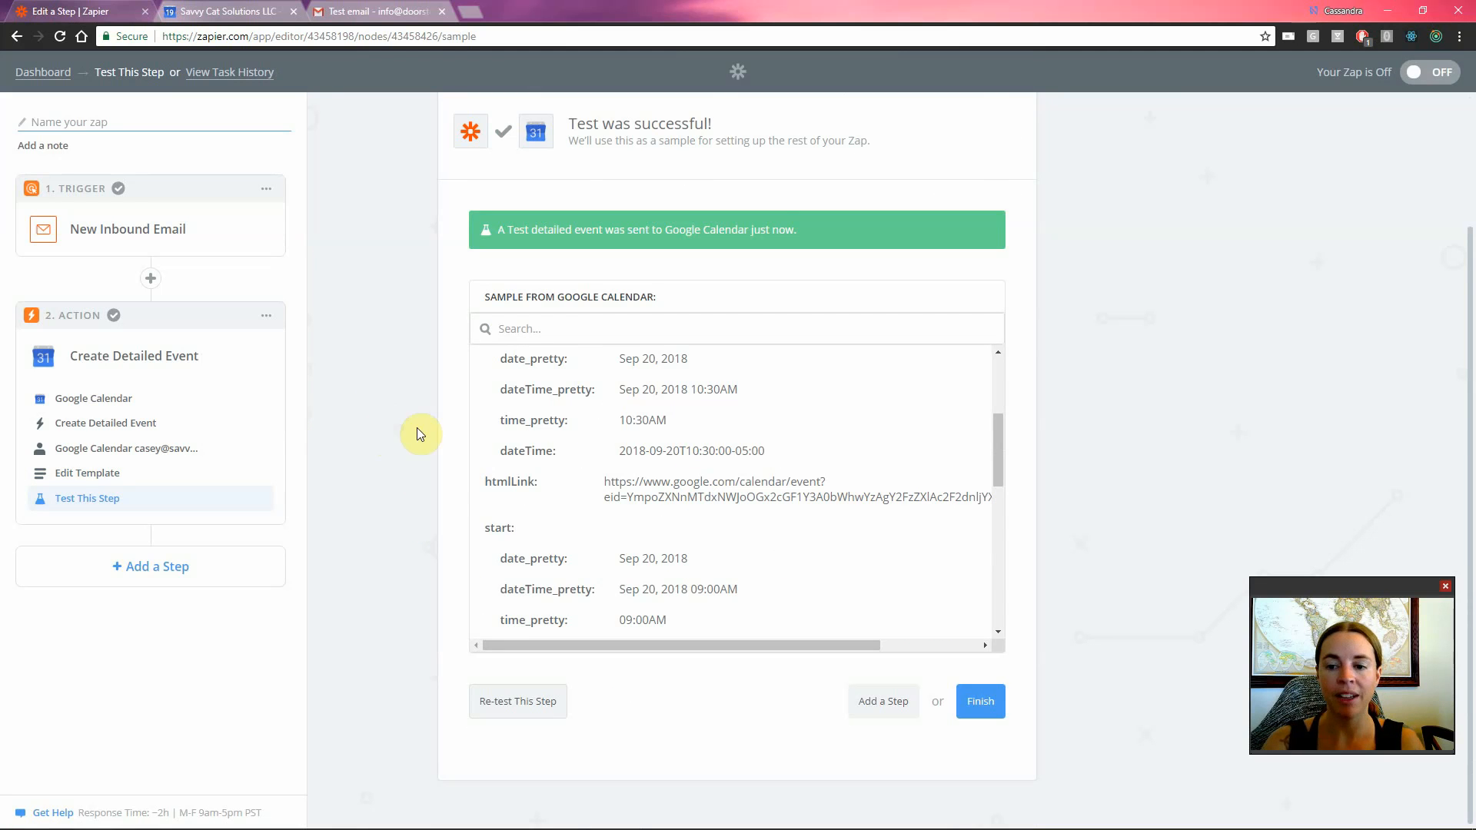
Switch to Google Calendar, reload the week view, and postpone the suggestion about desktop notifications.
click(259, 20)
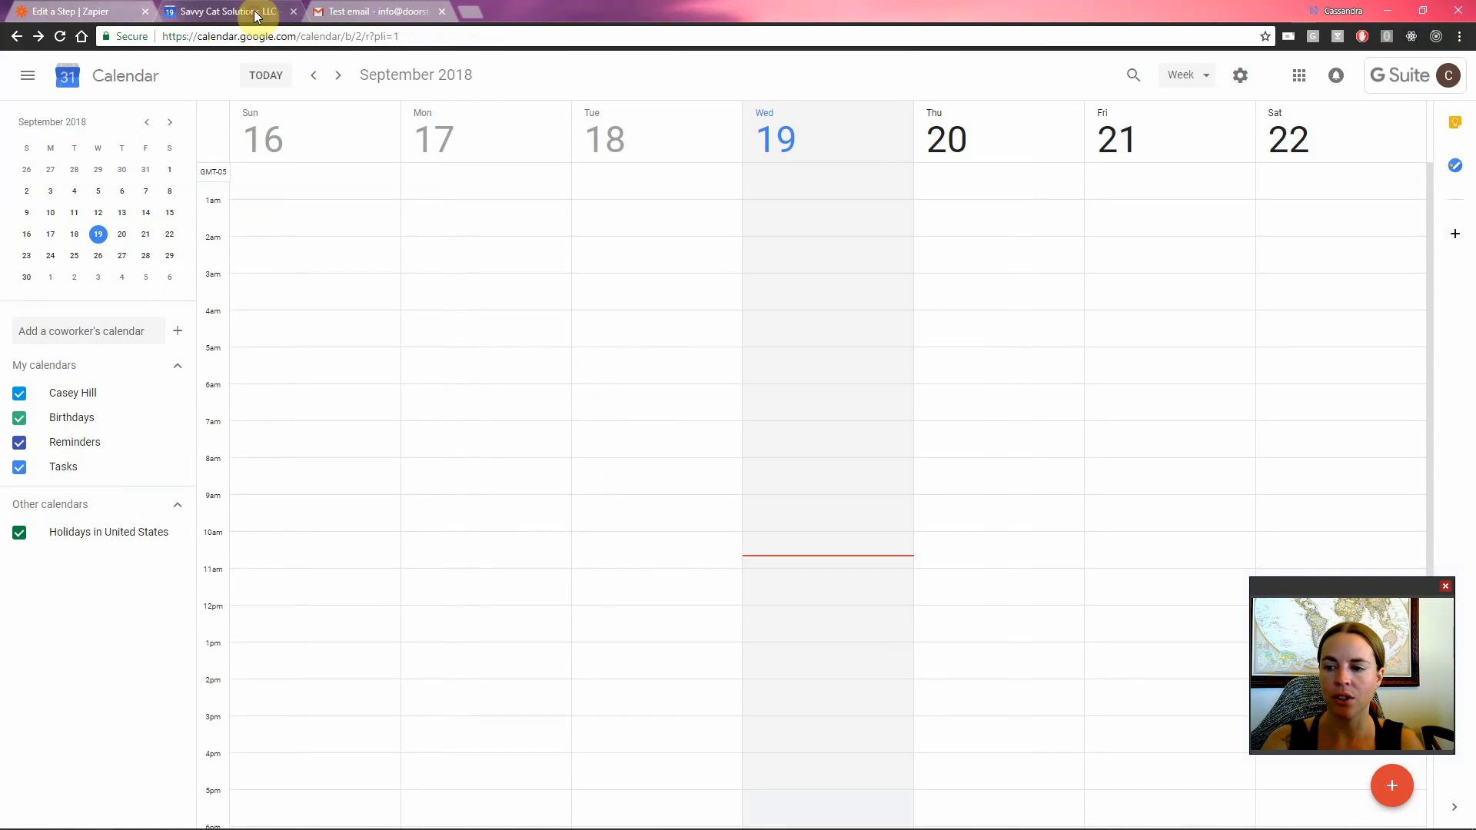
click(60, 36)
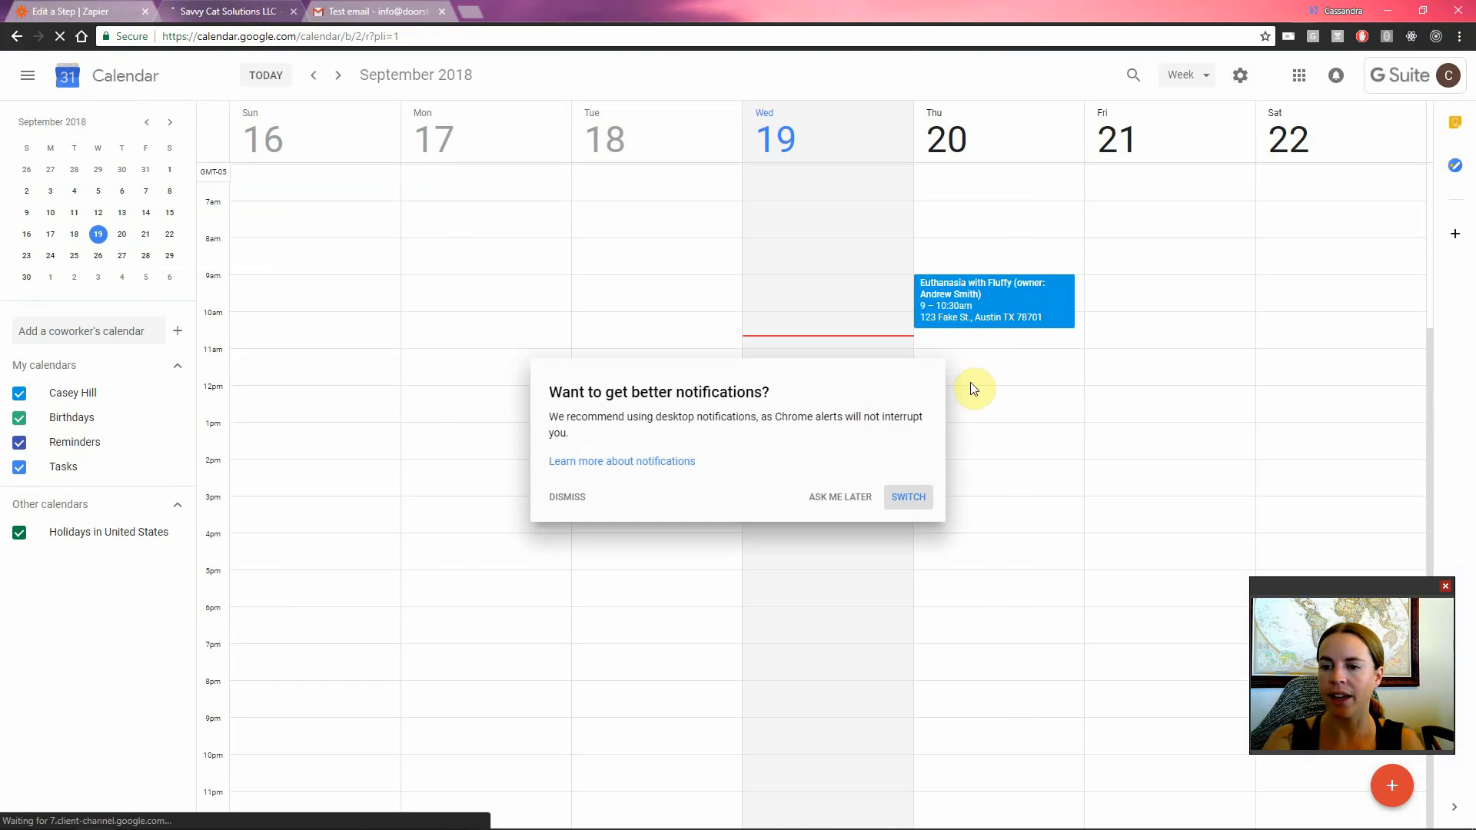
click(853, 496)
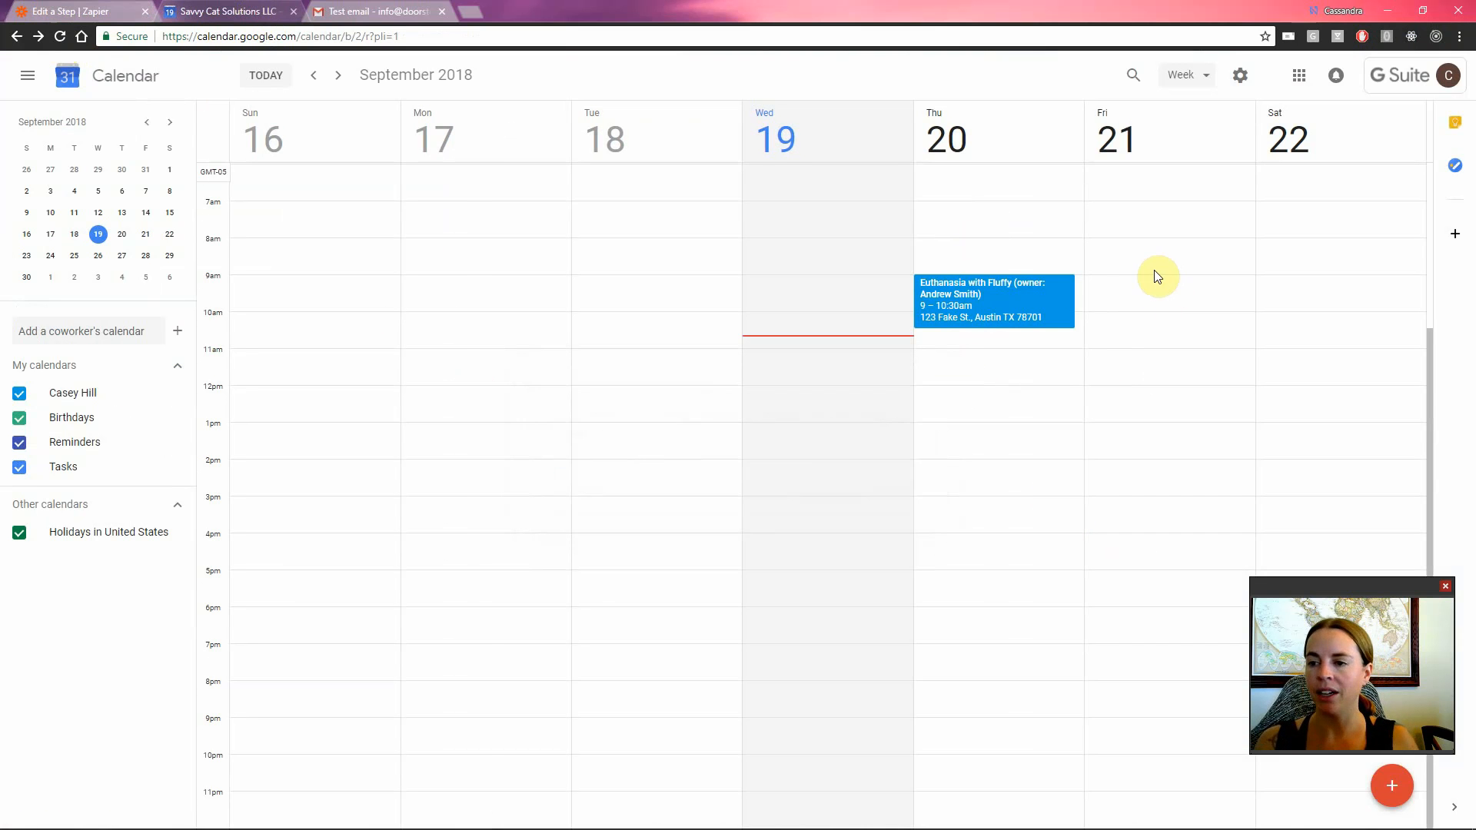
View the details of the test appointment on Thursday, September 20, and move it to 12 – 1:30pm the same day.
click(1035, 296)
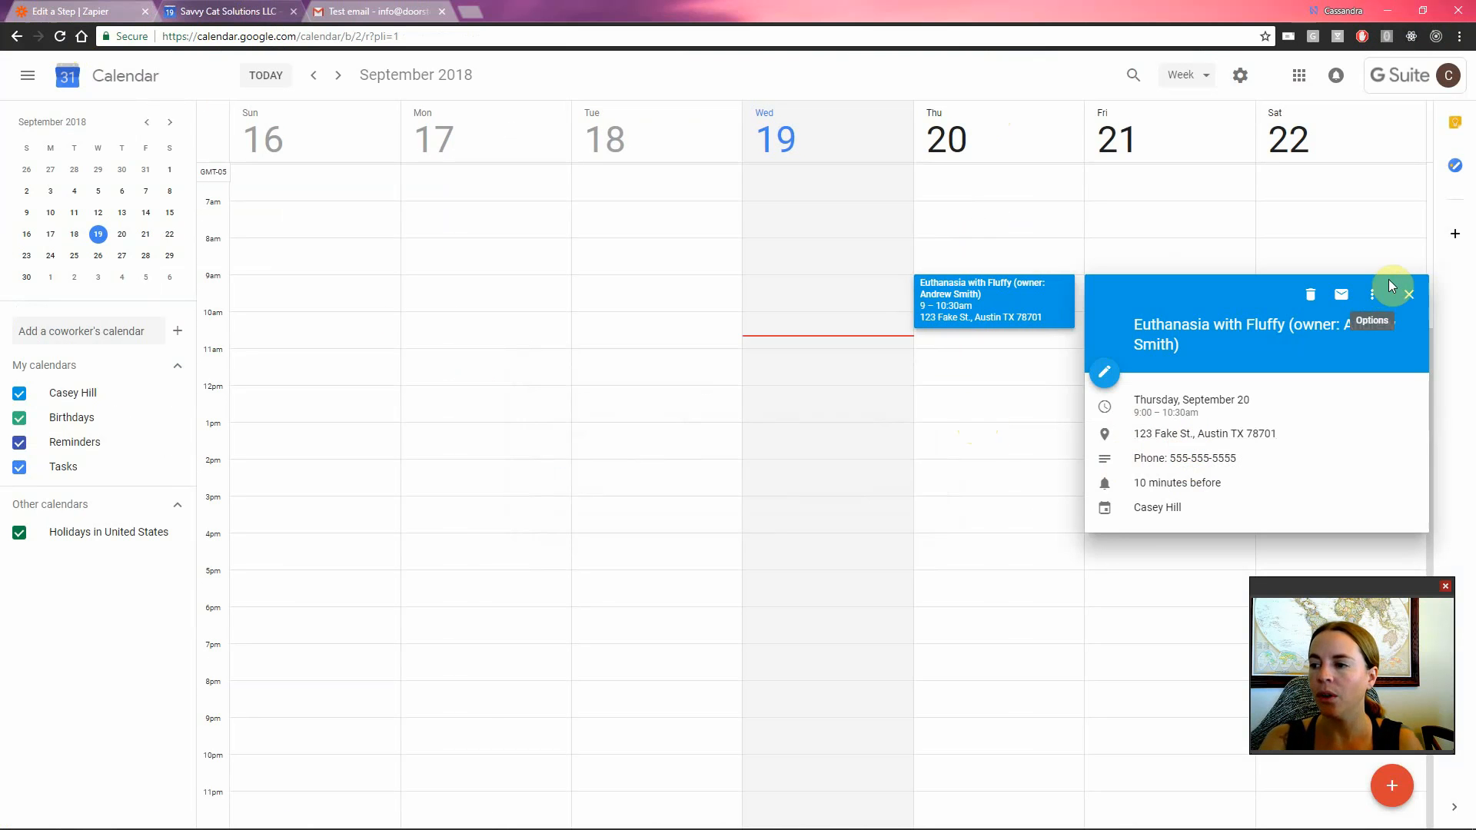
click(1406, 290)
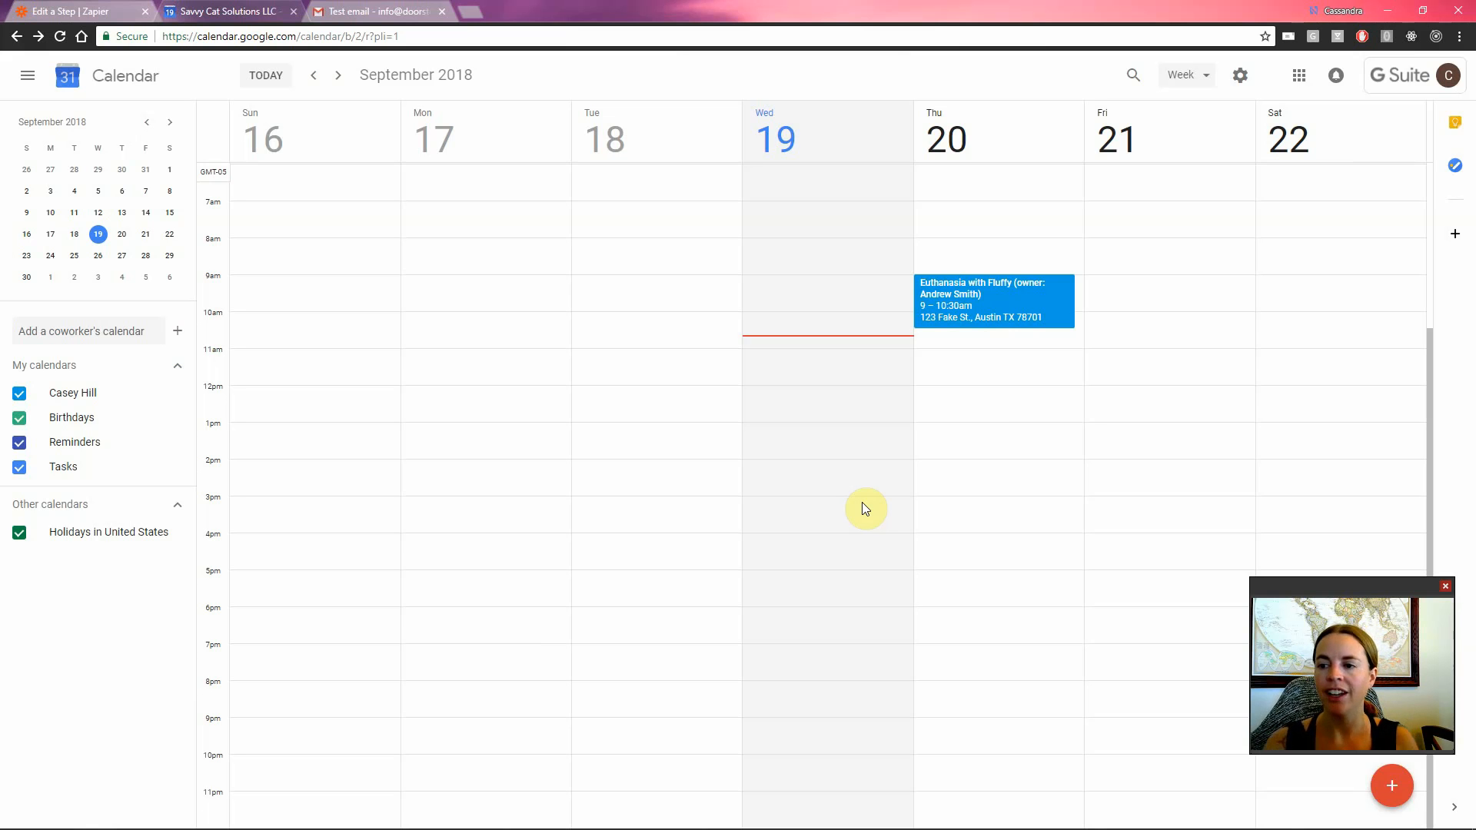
drag(998, 309, 1007, 409)
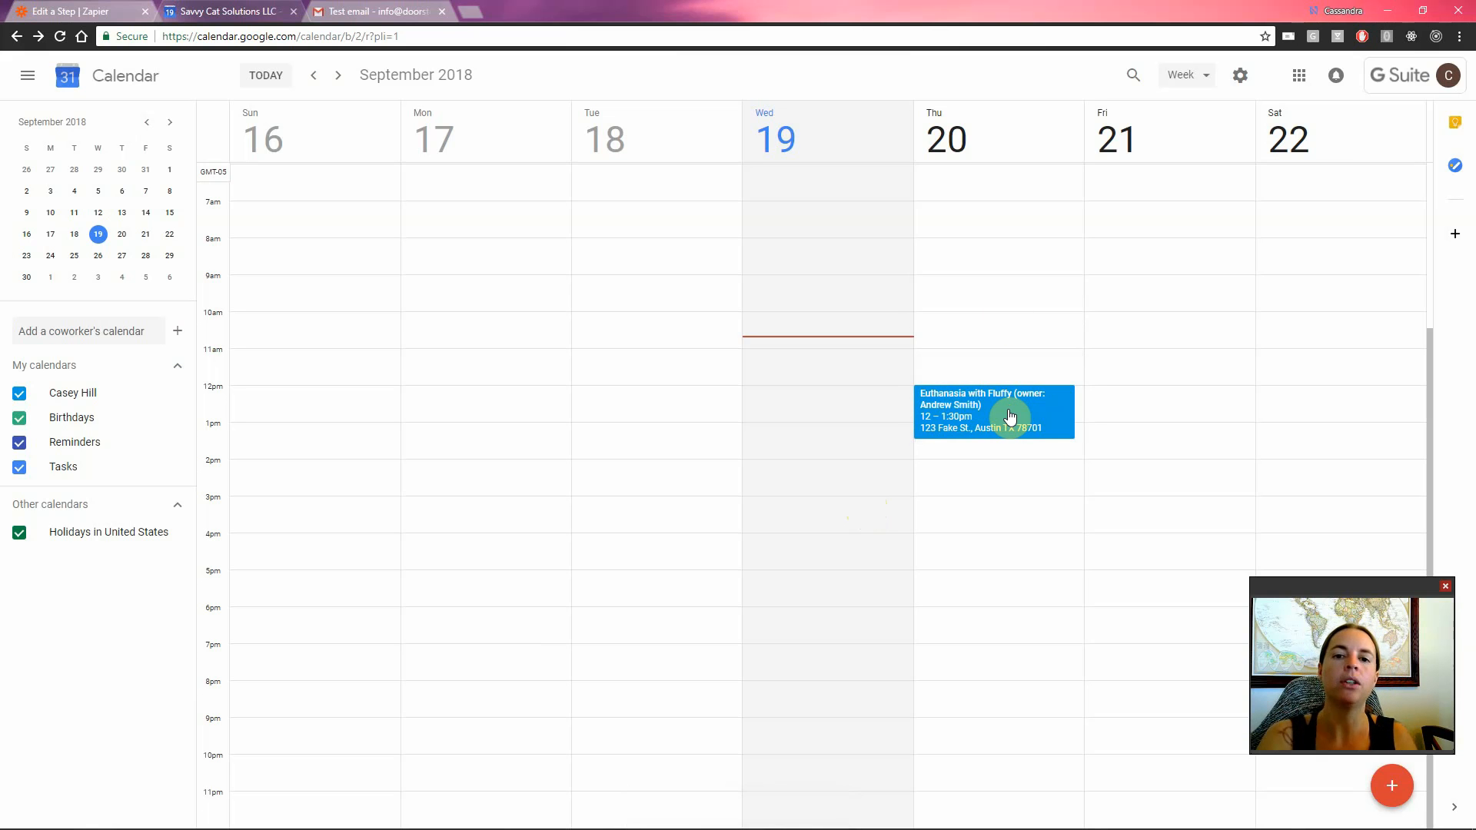
Switch back to Zapier, go to the dashboard, and look over the list of existing zaps.
click(98, 11)
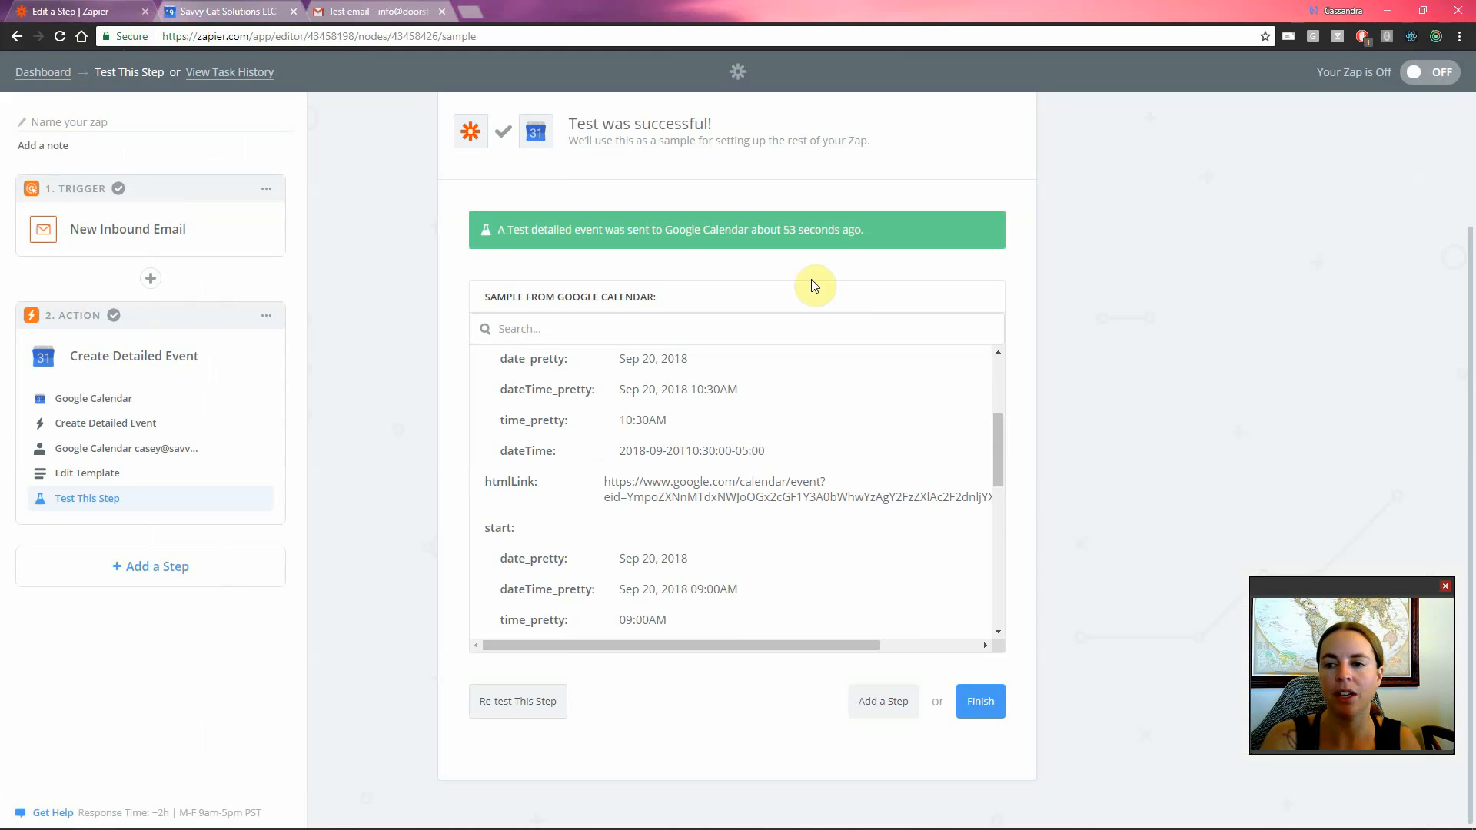
click(44, 72)
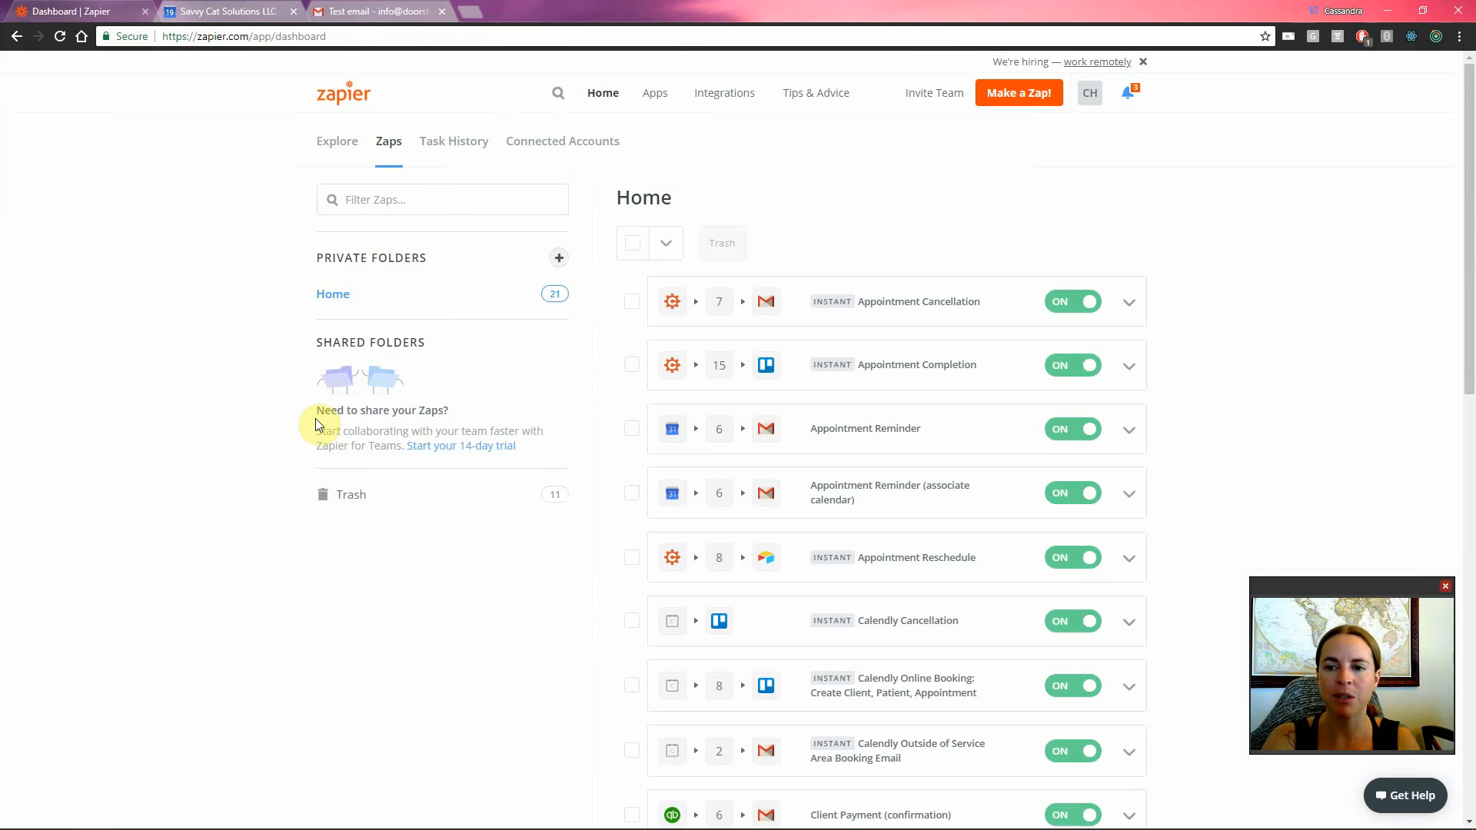
scroll(448, 576, down, 1)
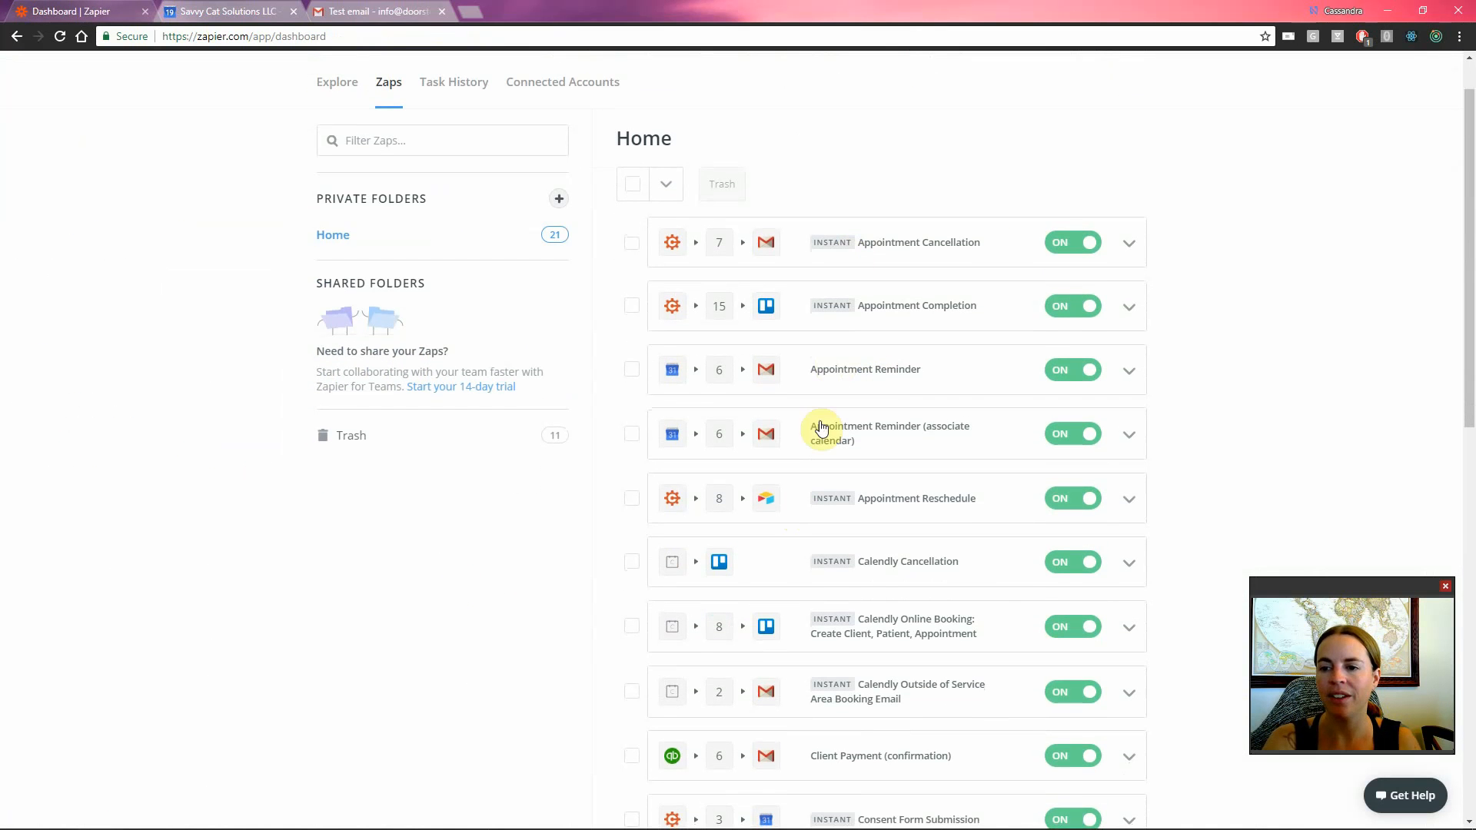
scroll(780, 613, down, 1)
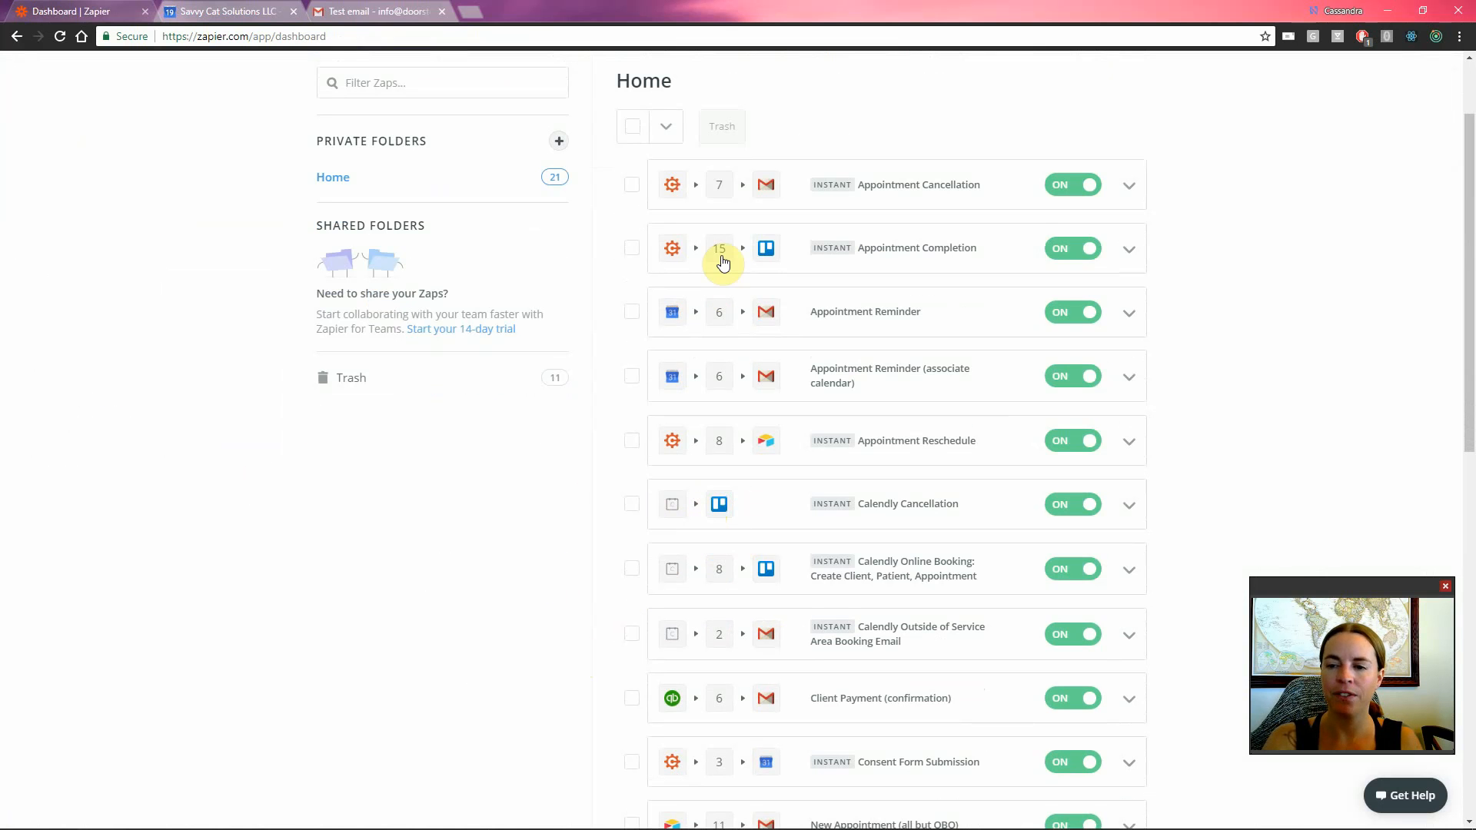
scroll(532, 546, down, 1)
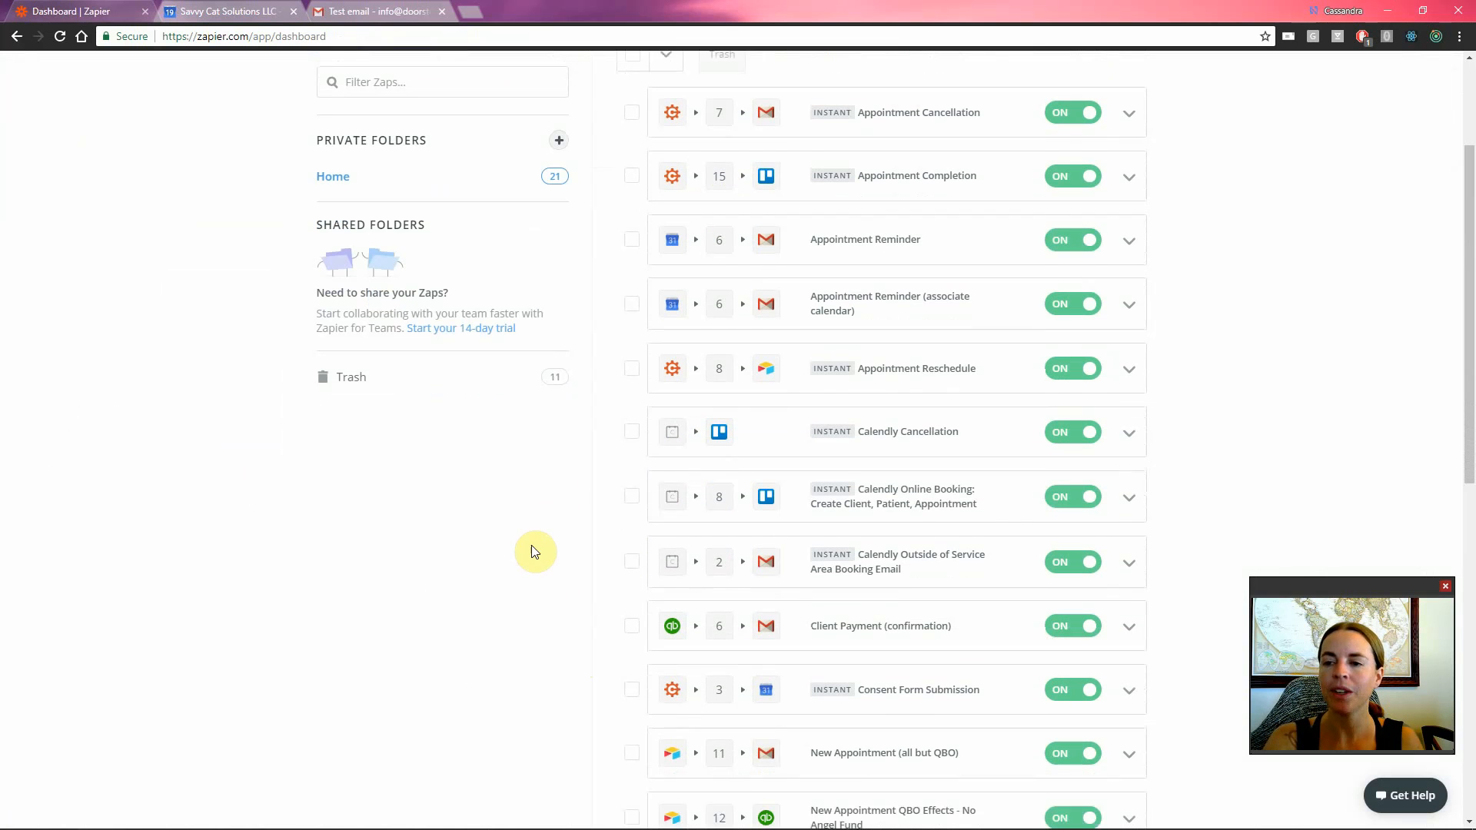
Open the Appointment Completion zap, review its chain of actions through to the last step, and return to the dashboard.
click(562, 436)
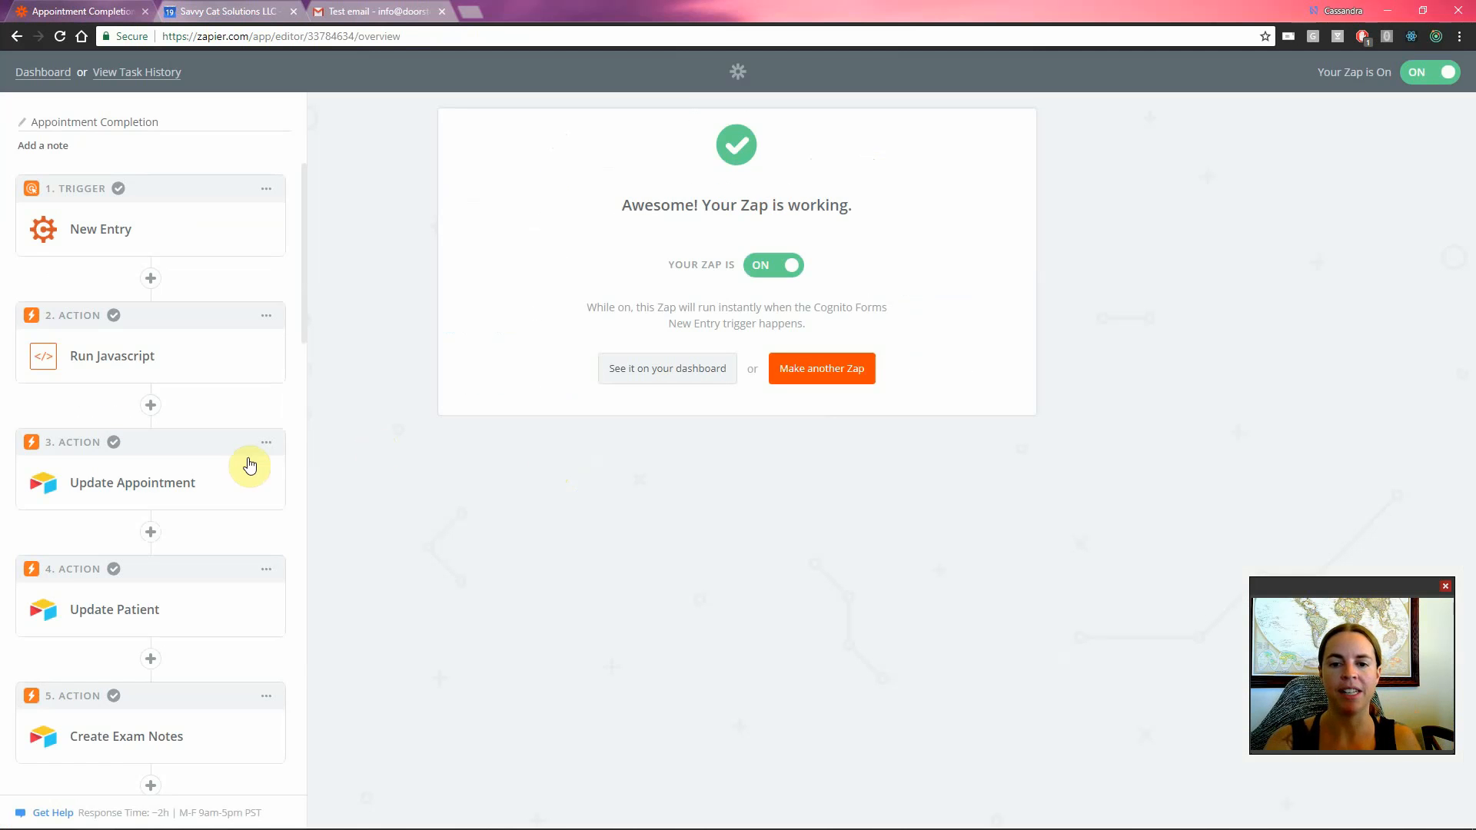
scroll(244, 461, down, 9)
scroll(240, 462, down, 10)
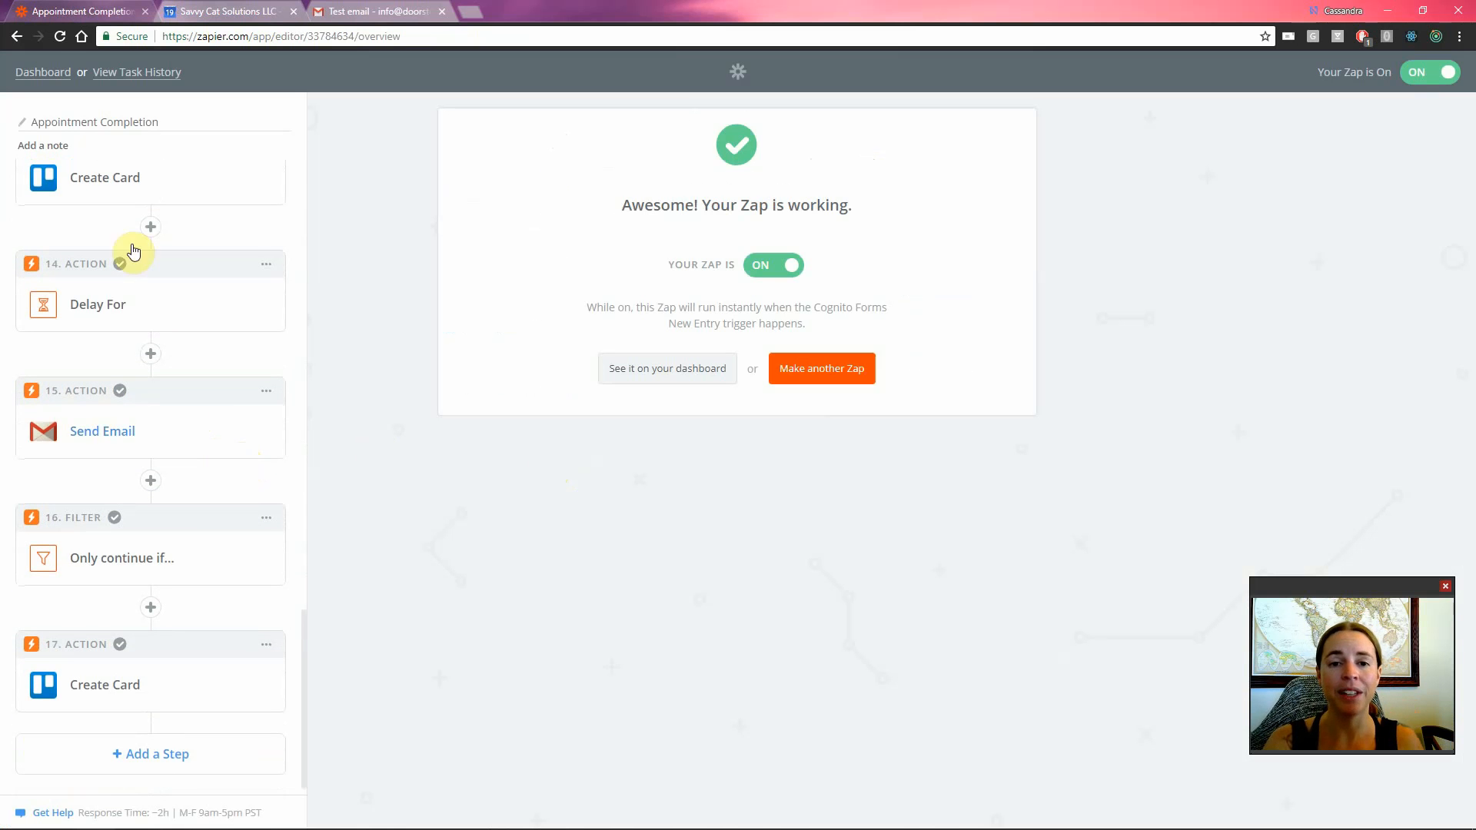
click(48, 73)
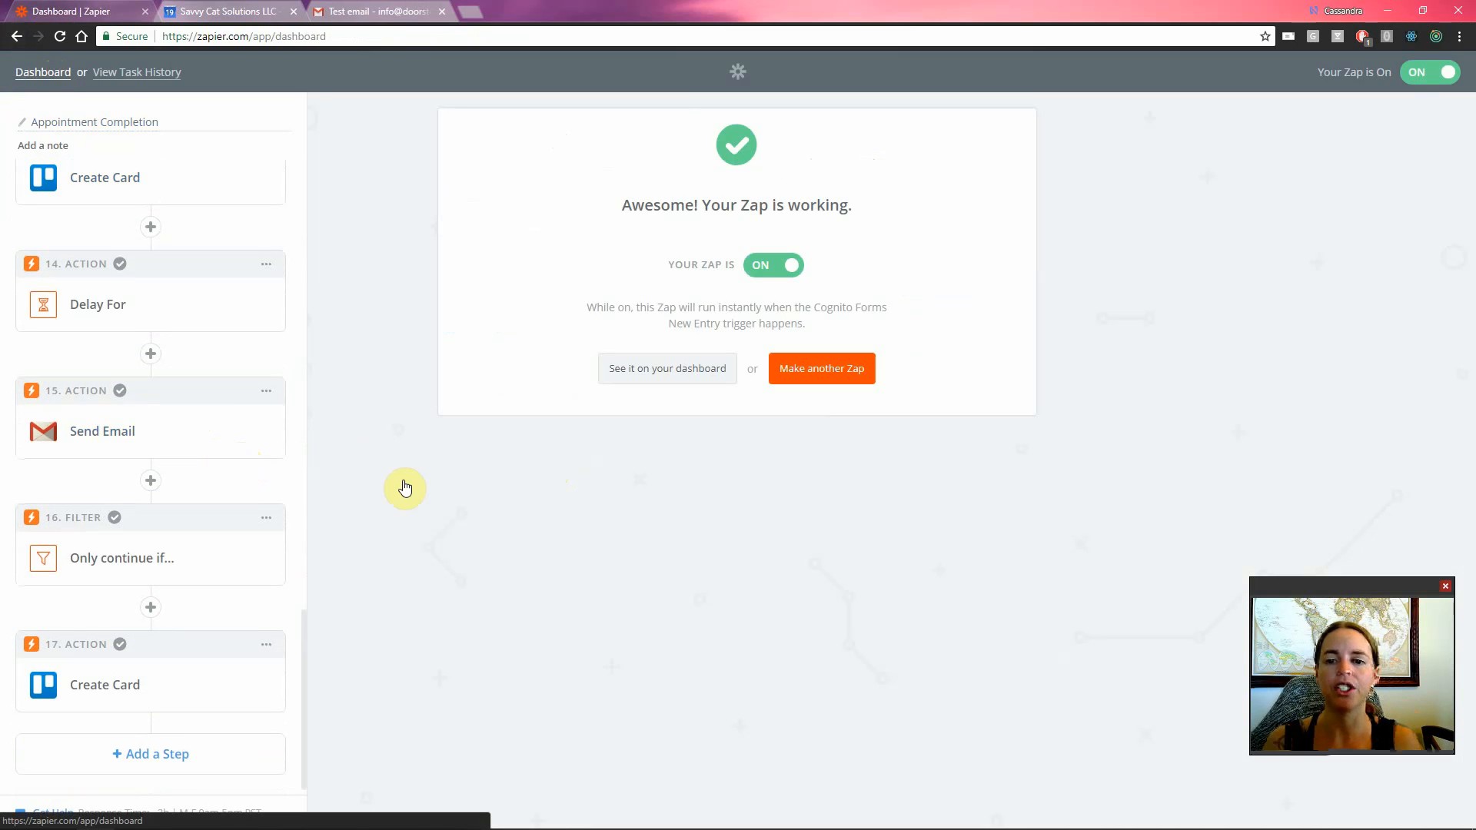